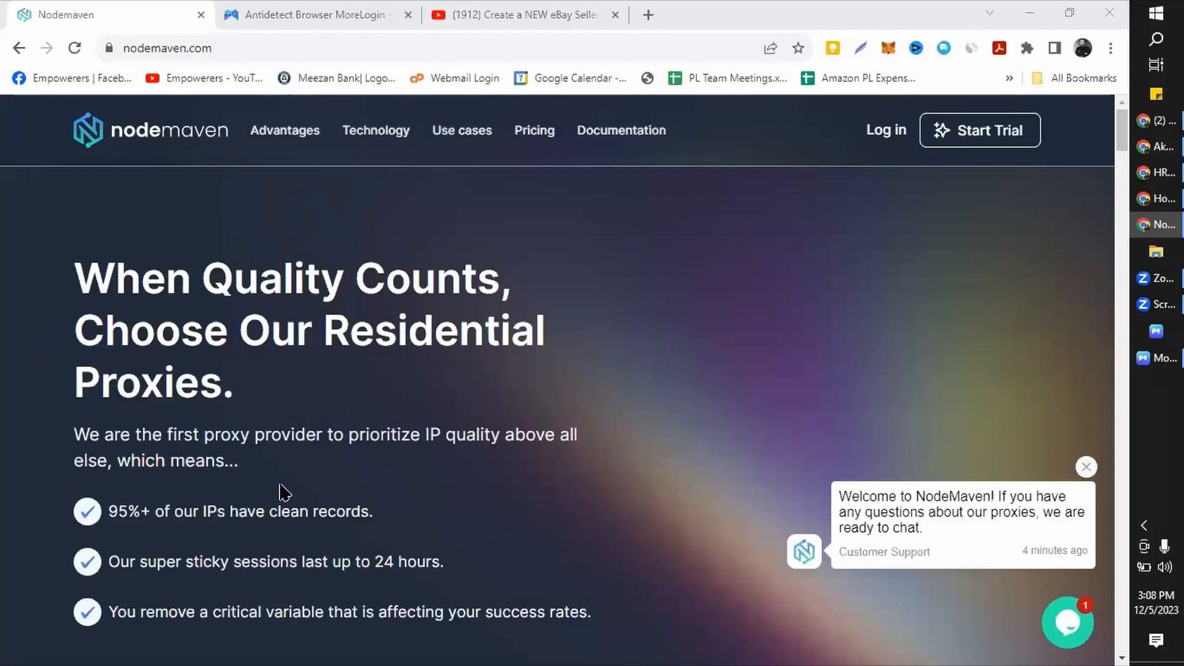
Step: Review the NodeMaven homepage's claims about clean IP records, proxy features and its IP allocation comparison
scroll(302, 343, down, 1)
scroll(303, 344, up, 1)
scroll(303, 343, down, 1)
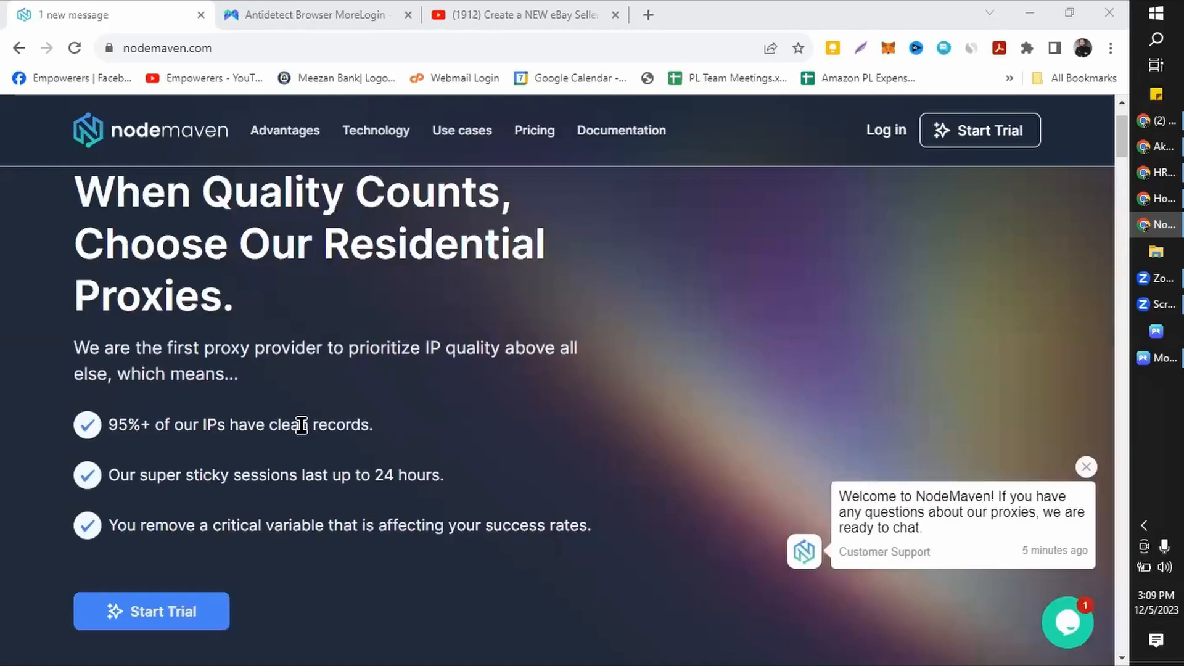
drag(108, 425, 362, 426)
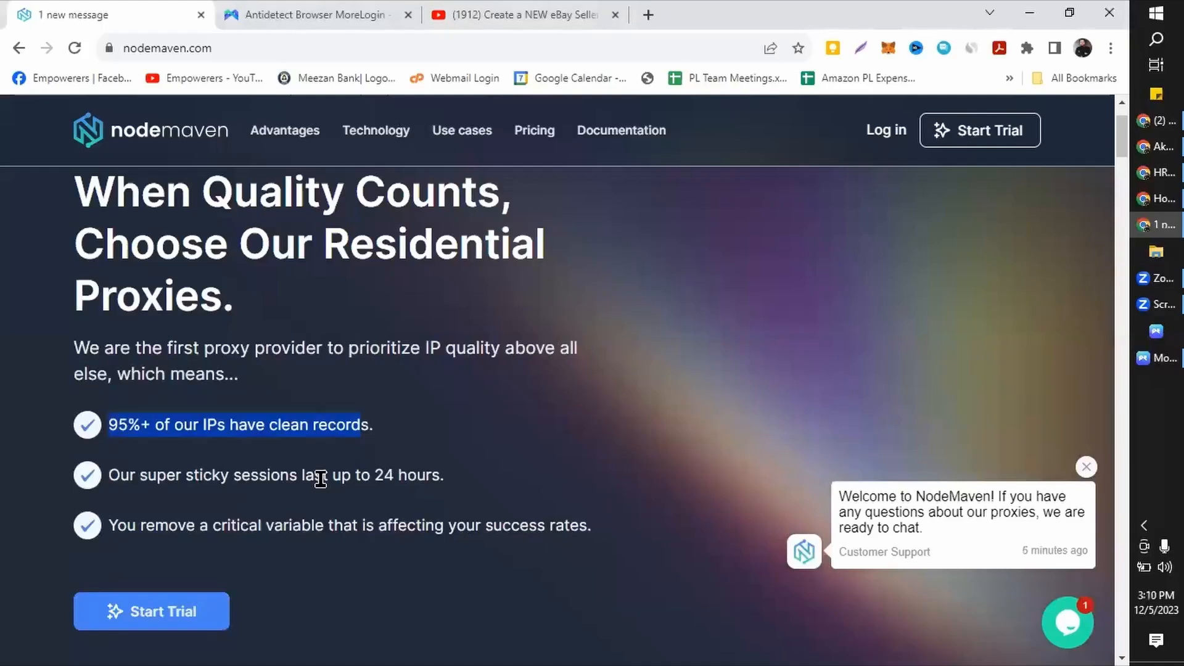
scroll(321, 479, down, 15)
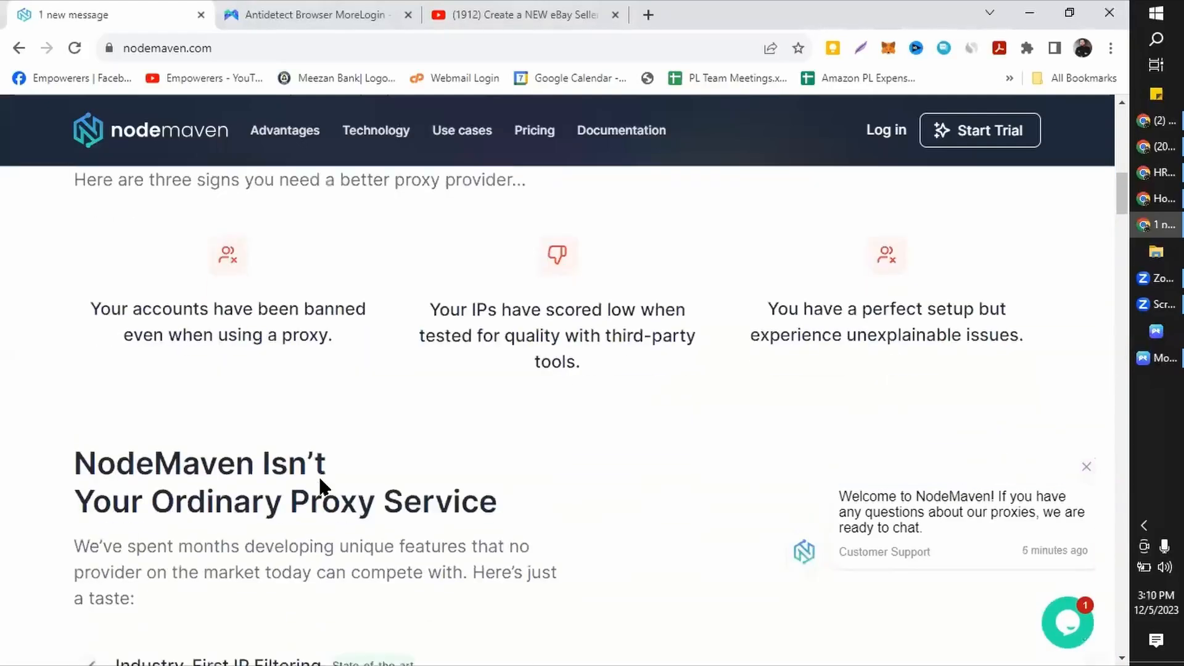
scroll(320, 480, down, 15)
scroll(320, 480, up, 10)
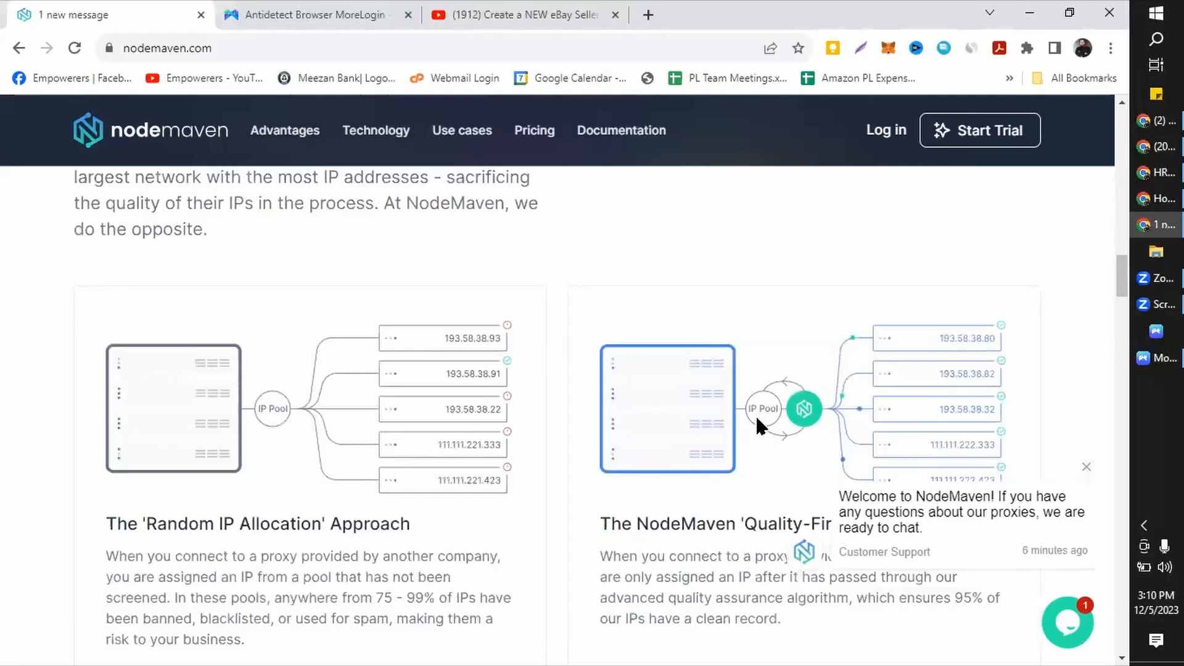
scroll(755, 413, down, 18)
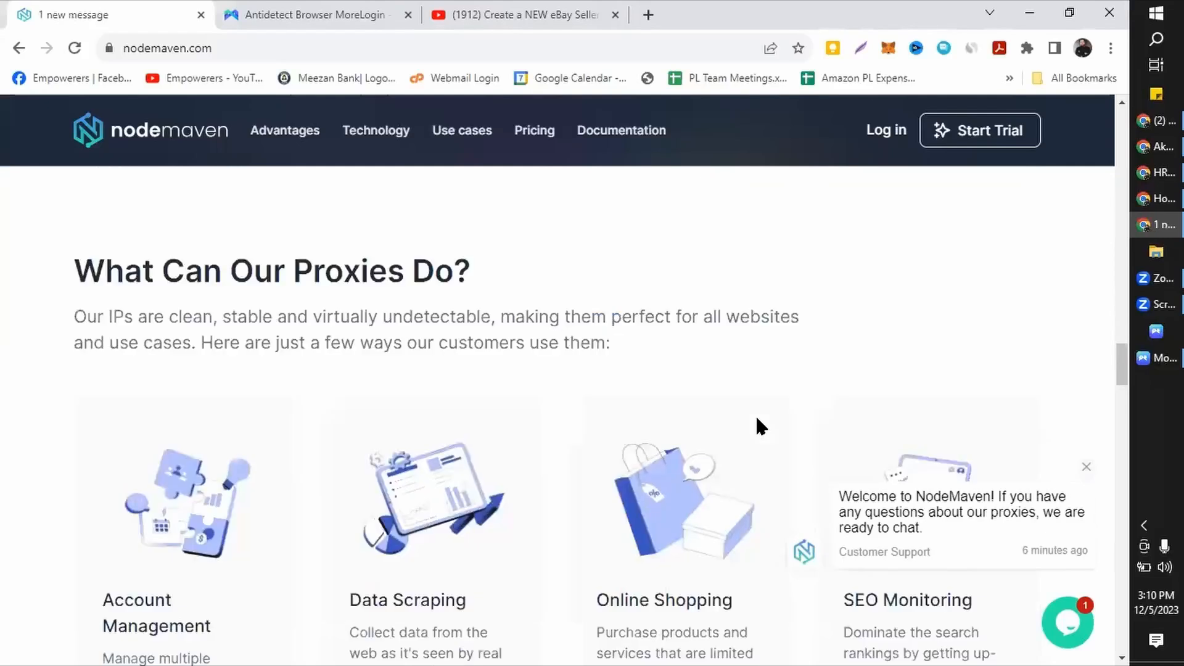
Step: Examine the Regular proxy plans on the homepage, including their prices and the Light plan's traffic allowance
scroll(756, 419, down, 20)
scroll(757, 420, up, 8)
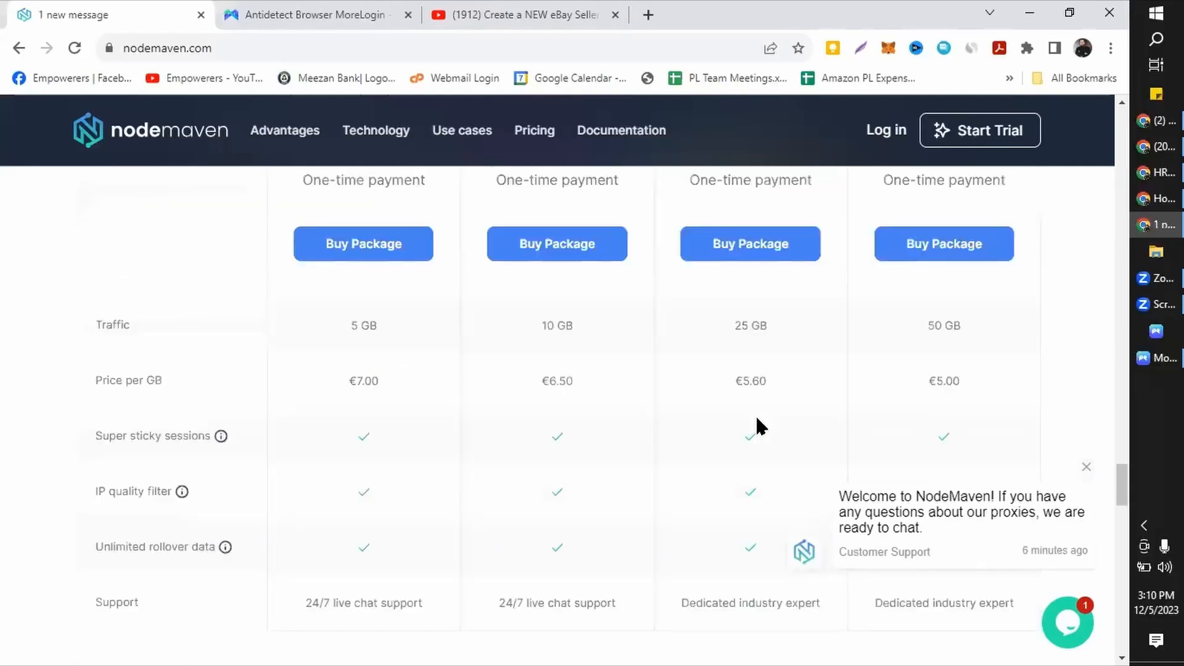
scroll(756, 426, up, 7)
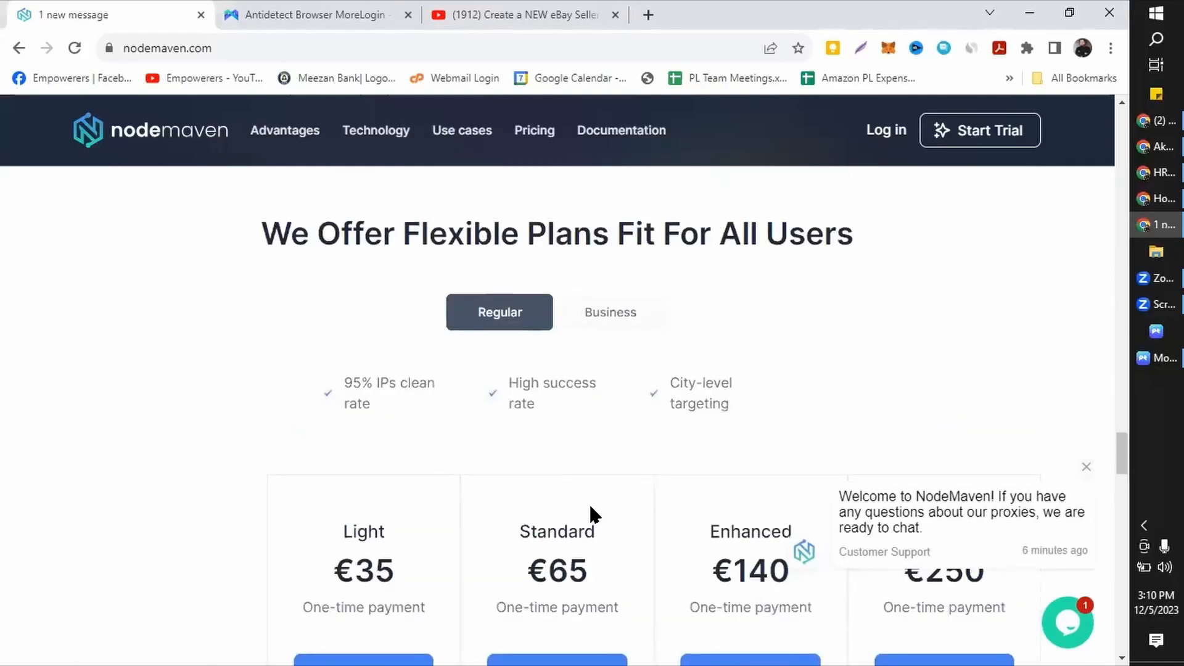
scroll(590, 502, down, 3)
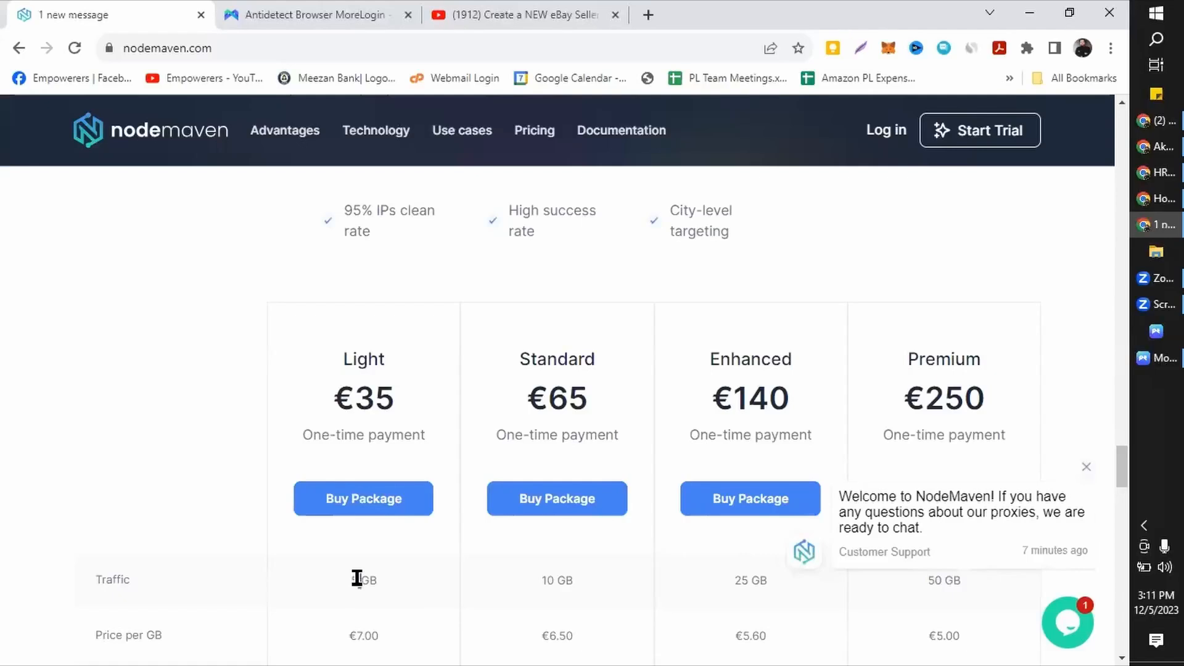
drag(388, 576, 350, 580)
click(302, 602)
Step: Go from the homepage's trial sign-up page to the login form and sign in with the prefilled account credentials
scroll(305, 575, up, 10)
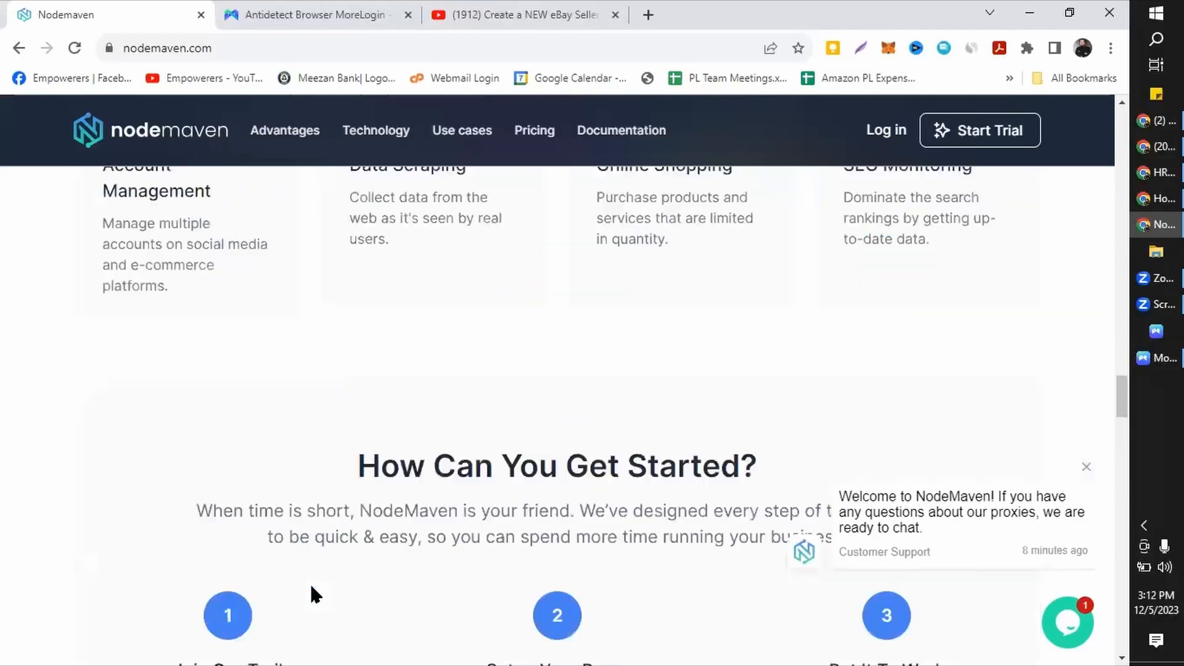
scroll(310, 587, up, 15)
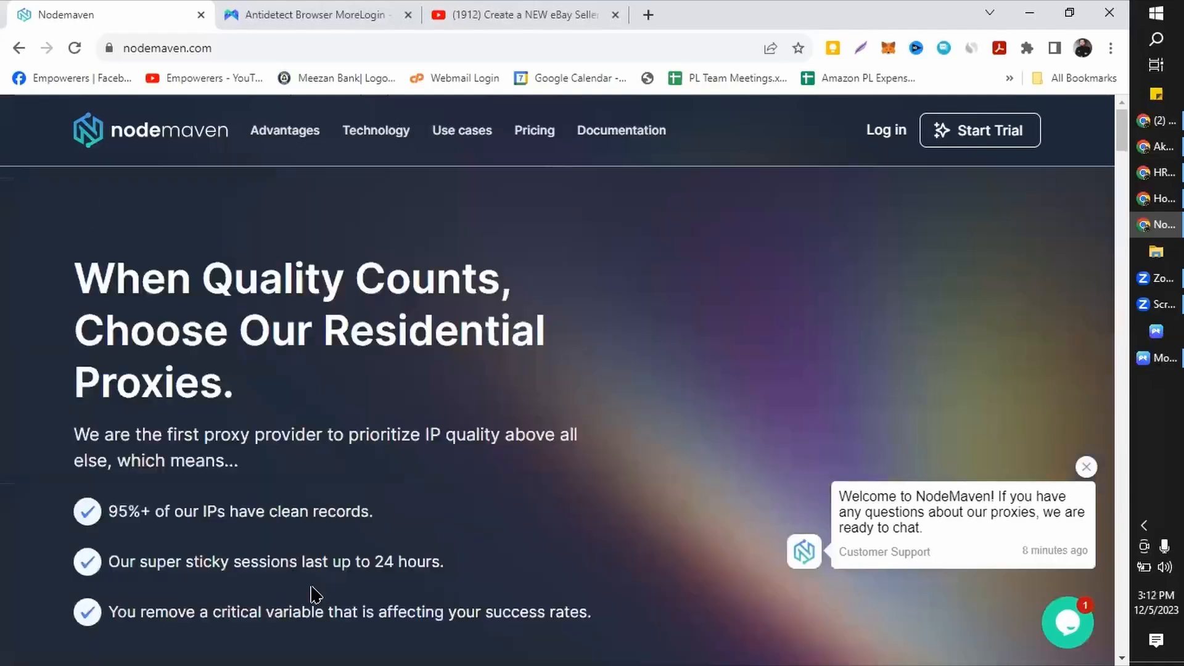
click(984, 141)
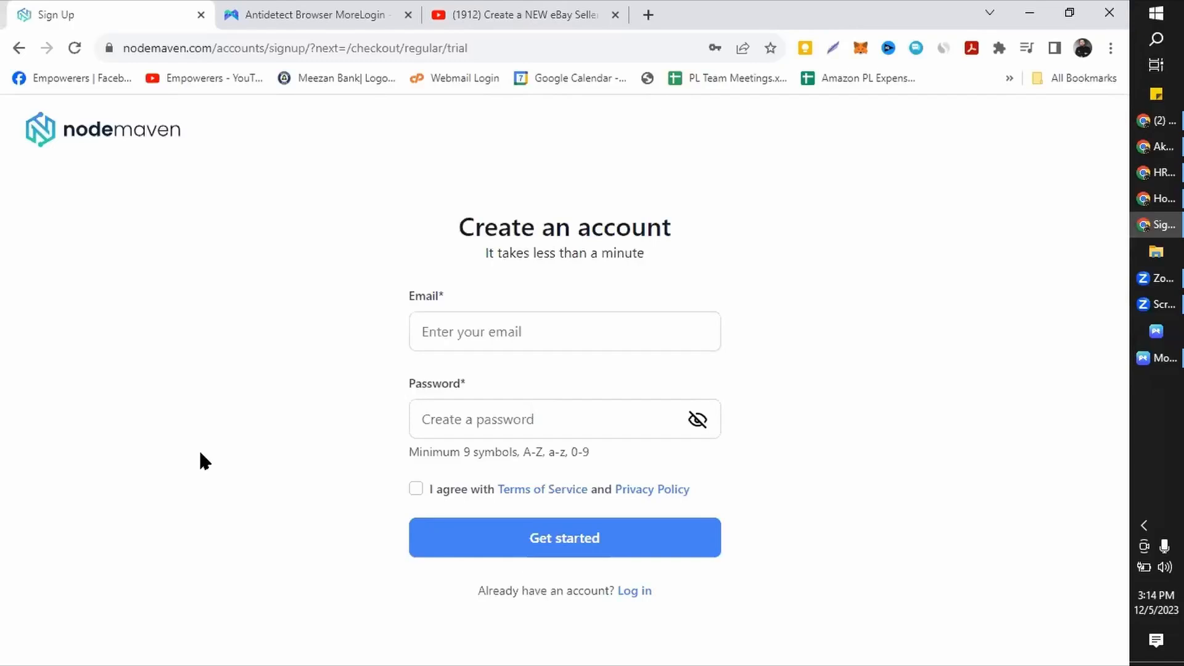
click(625, 590)
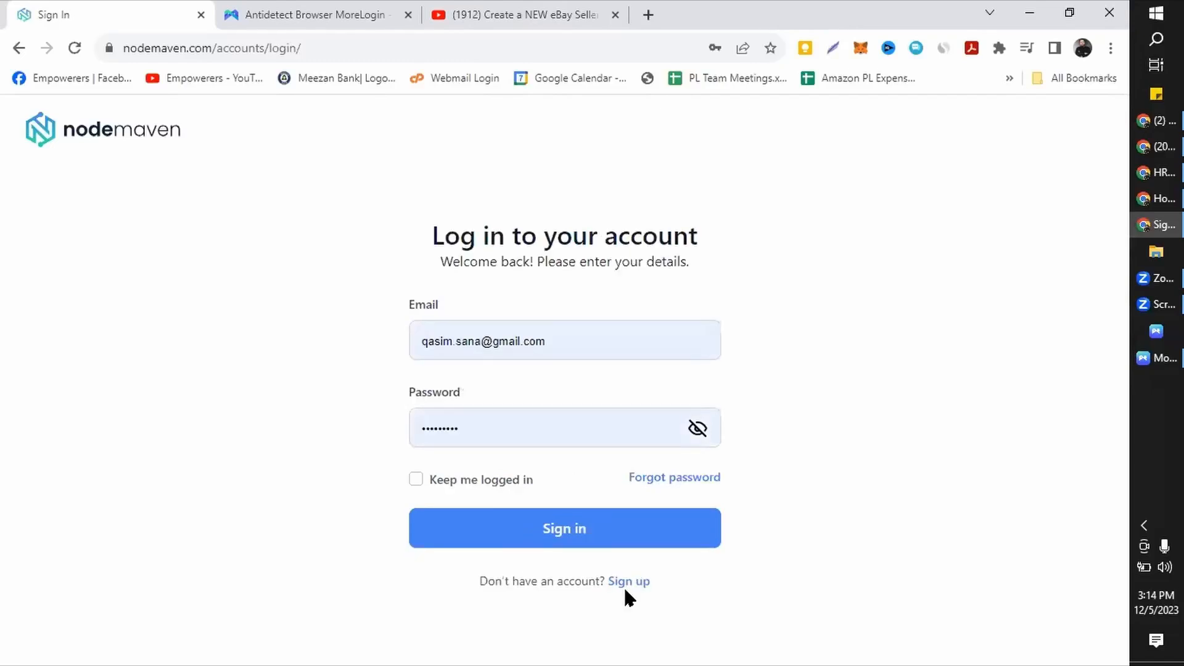
click(509, 530)
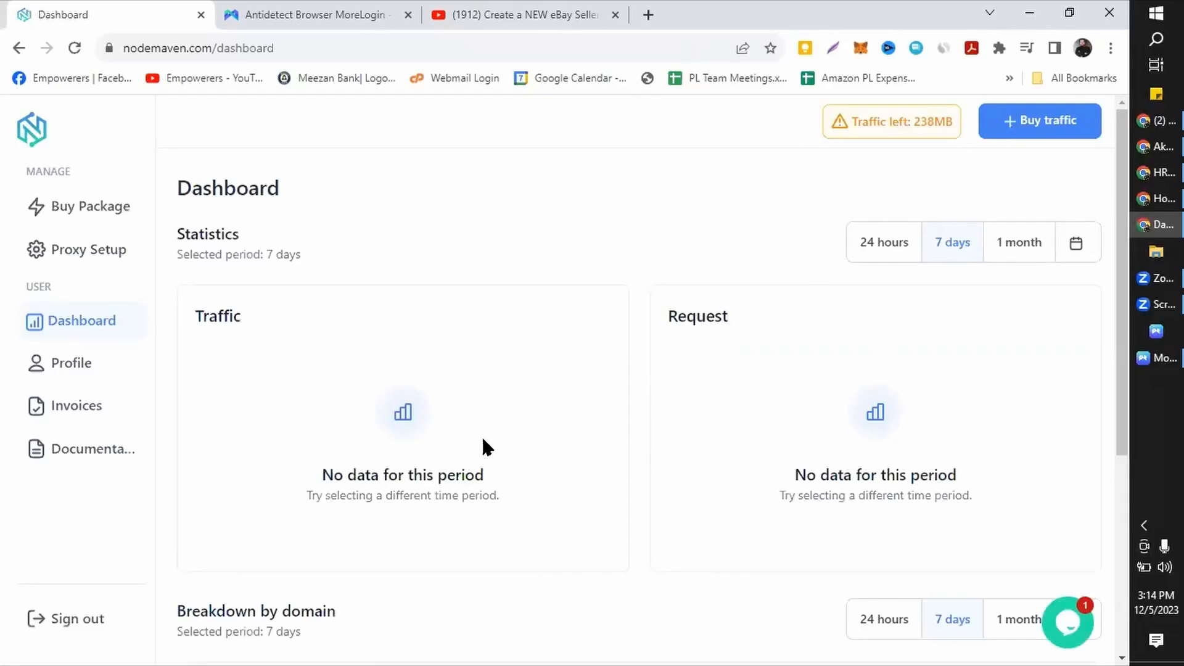
Step: Set the dashboard statistics period to 1 month and inspect the November 11 points in the traffic and requests charts
double_click(213, 319)
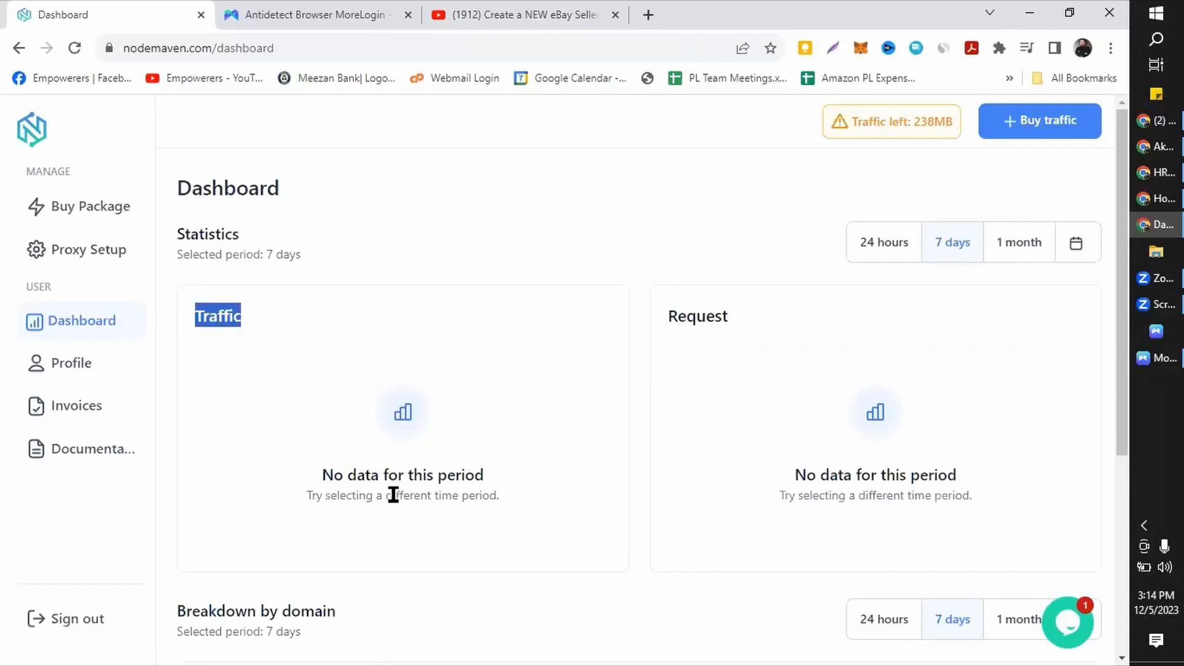
double_click(702, 313)
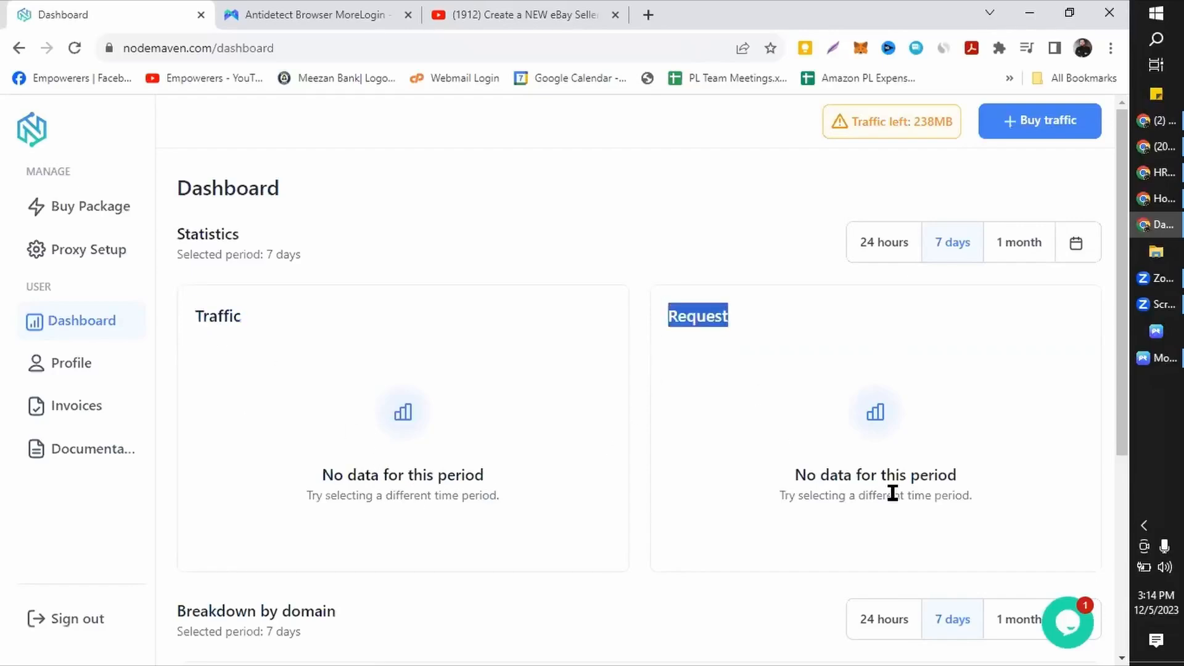
click(1022, 247)
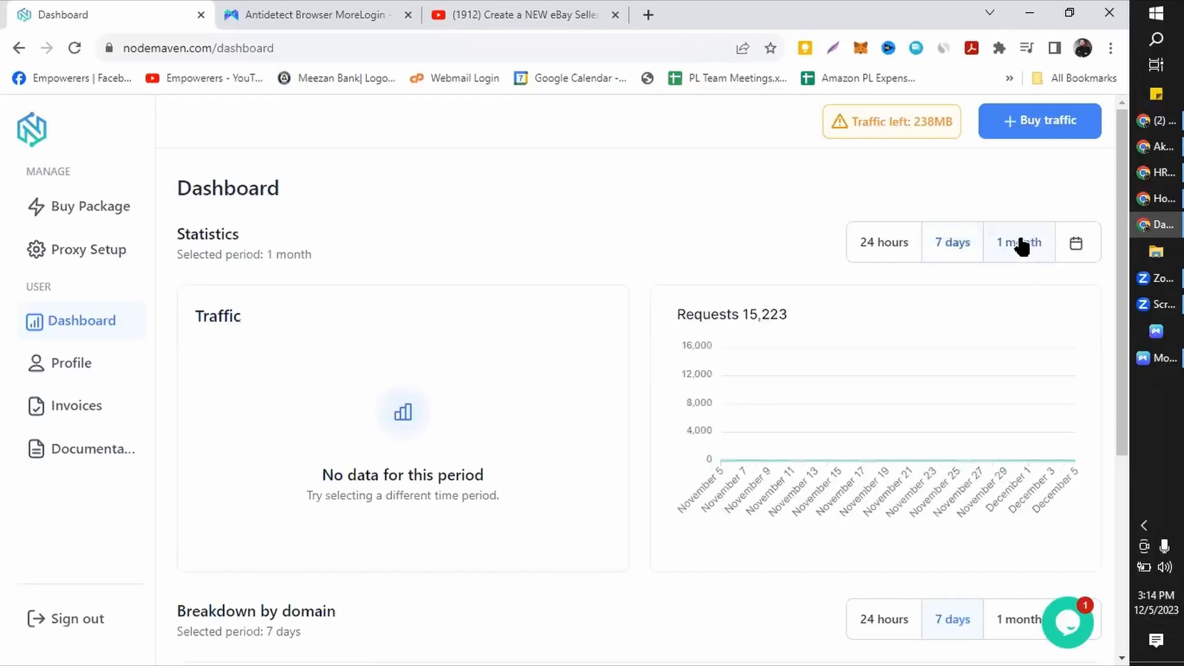
mouse_move(334, 405)
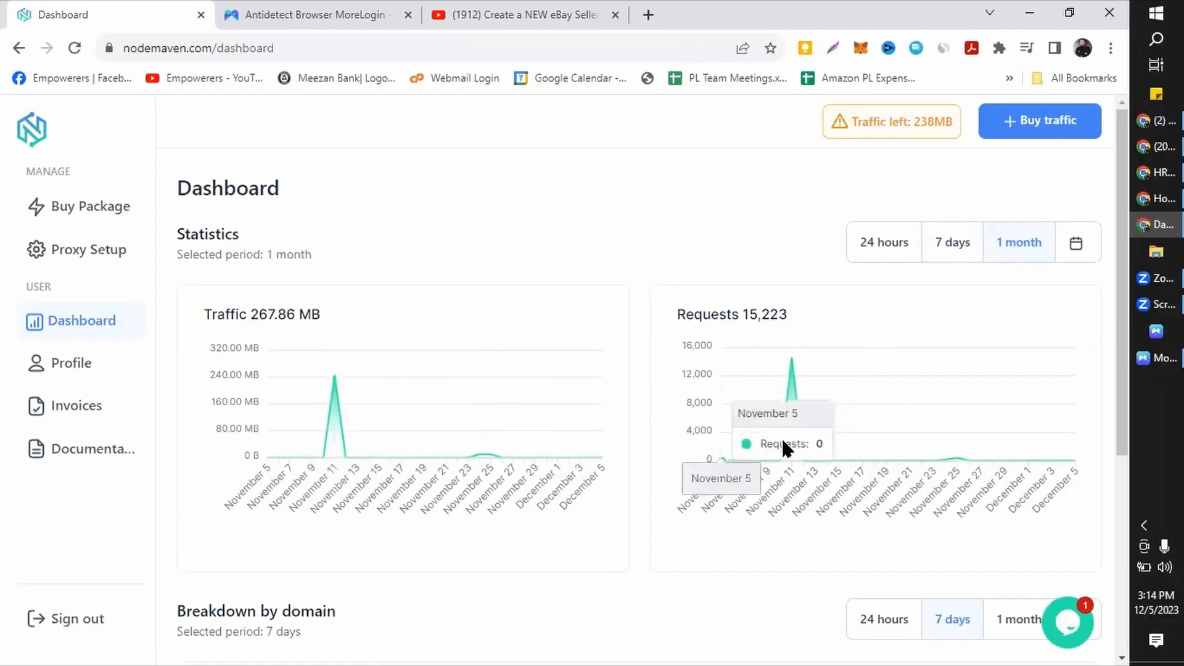
mouse_move(787, 415)
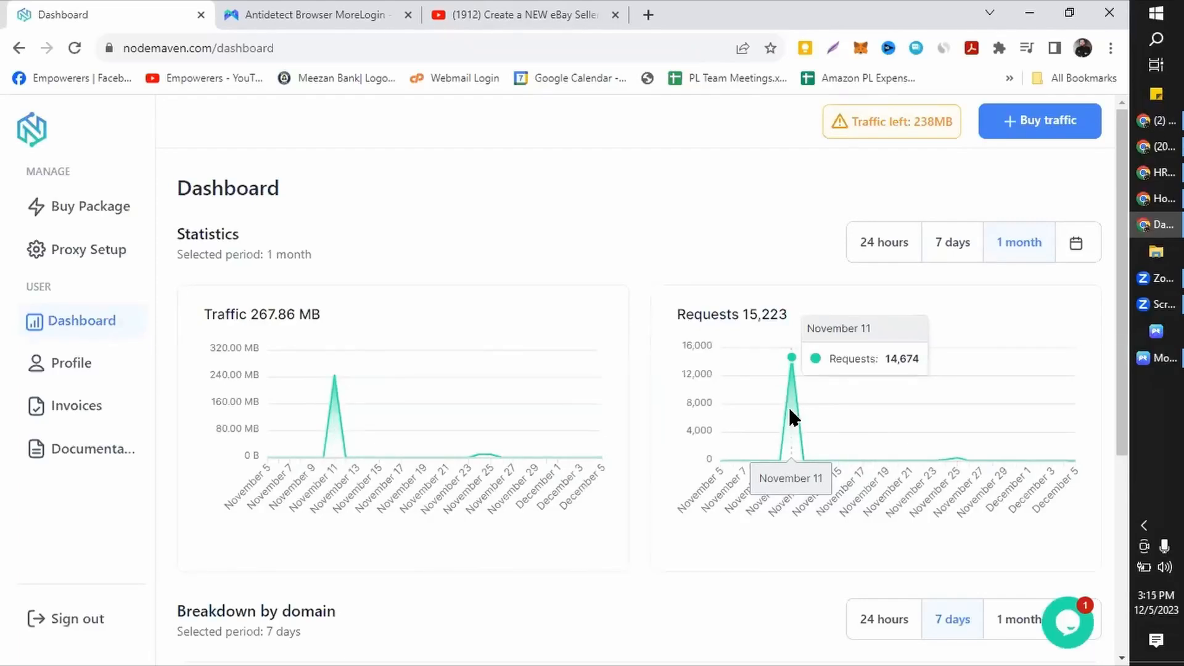
Step: Set the Breakdown by domain period to 1 month and review the bandwidth and requests per domain
scroll(789, 409, down, 5)
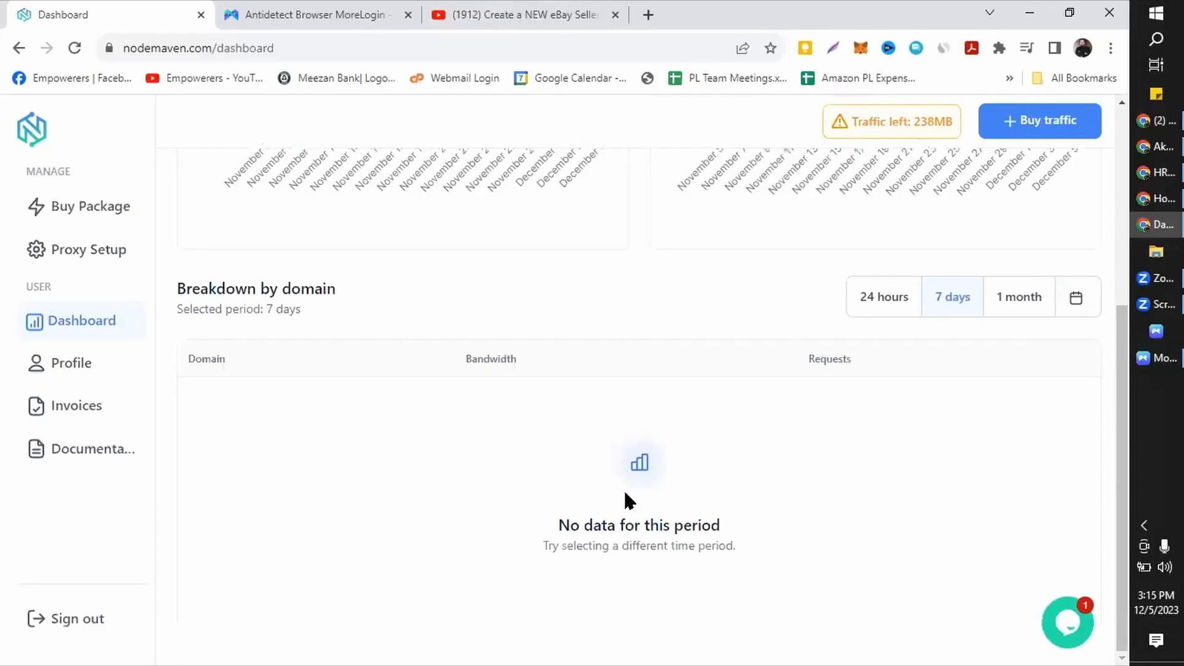
scroll(623, 489, up, 5)
scroll(319, 486, down, 4)
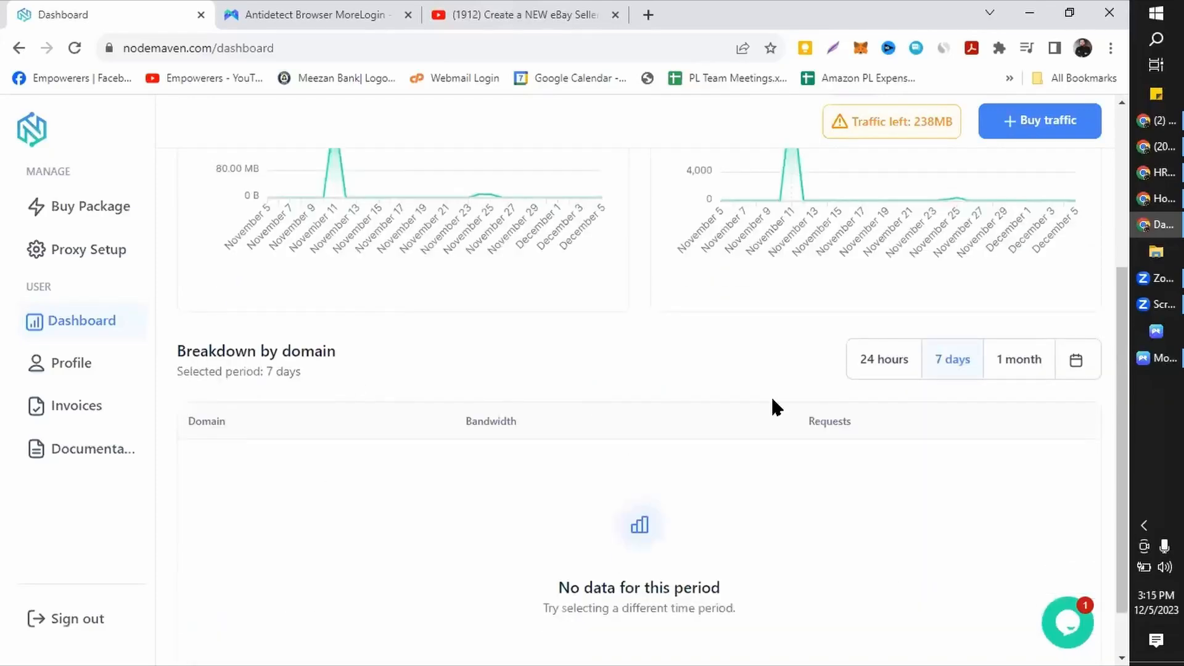
click(1019, 363)
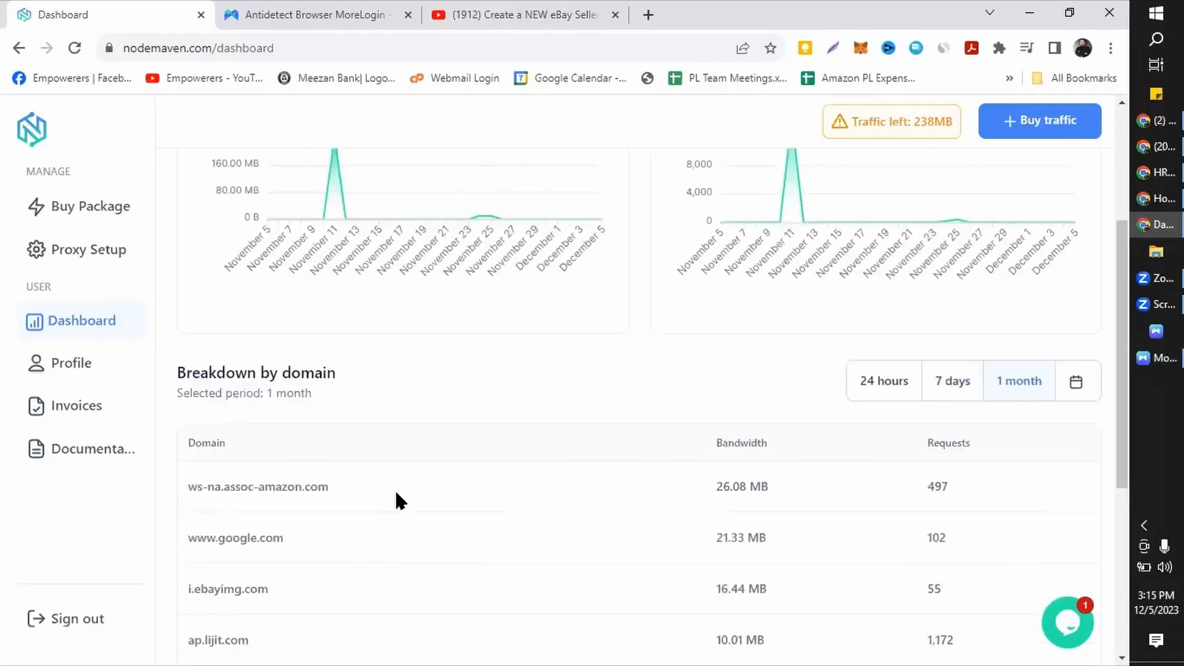
scroll(396, 493, down, 4)
scroll(396, 493, up, 8)
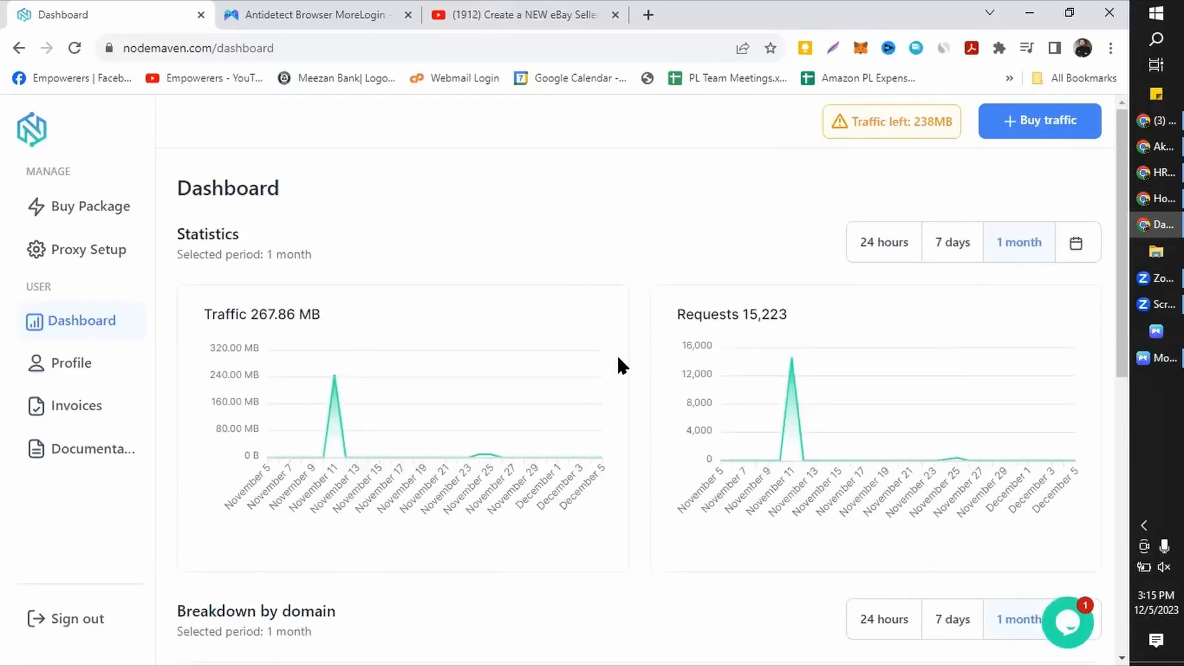
drag(175, 185, 293, 201)
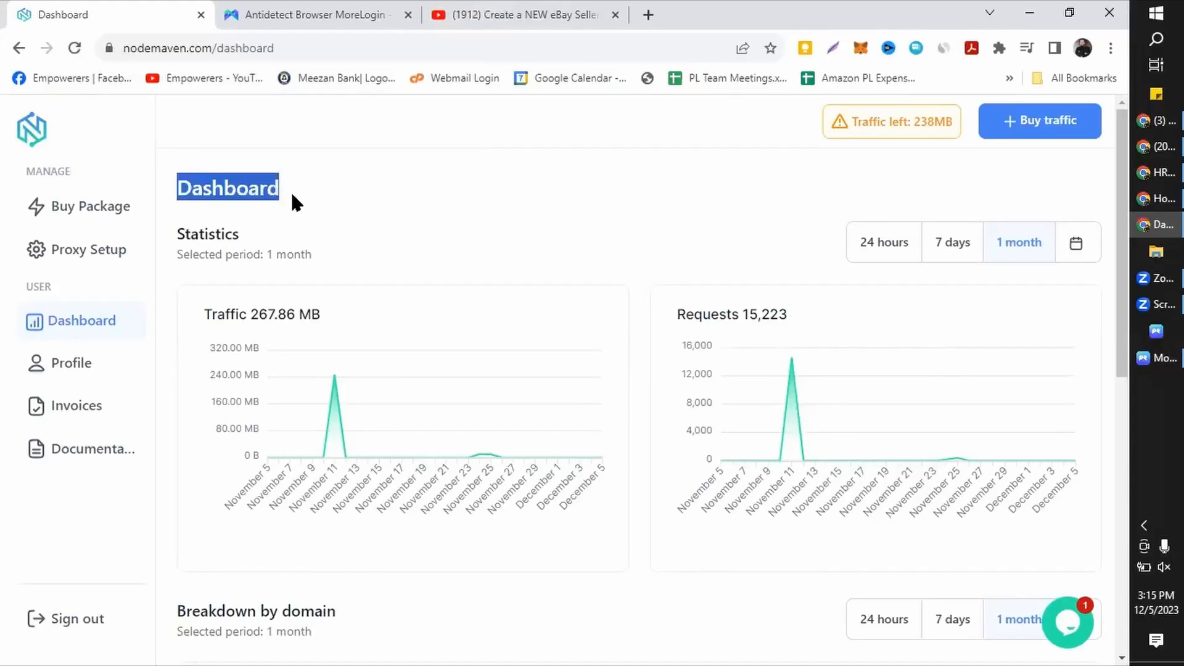
click(424, 212)
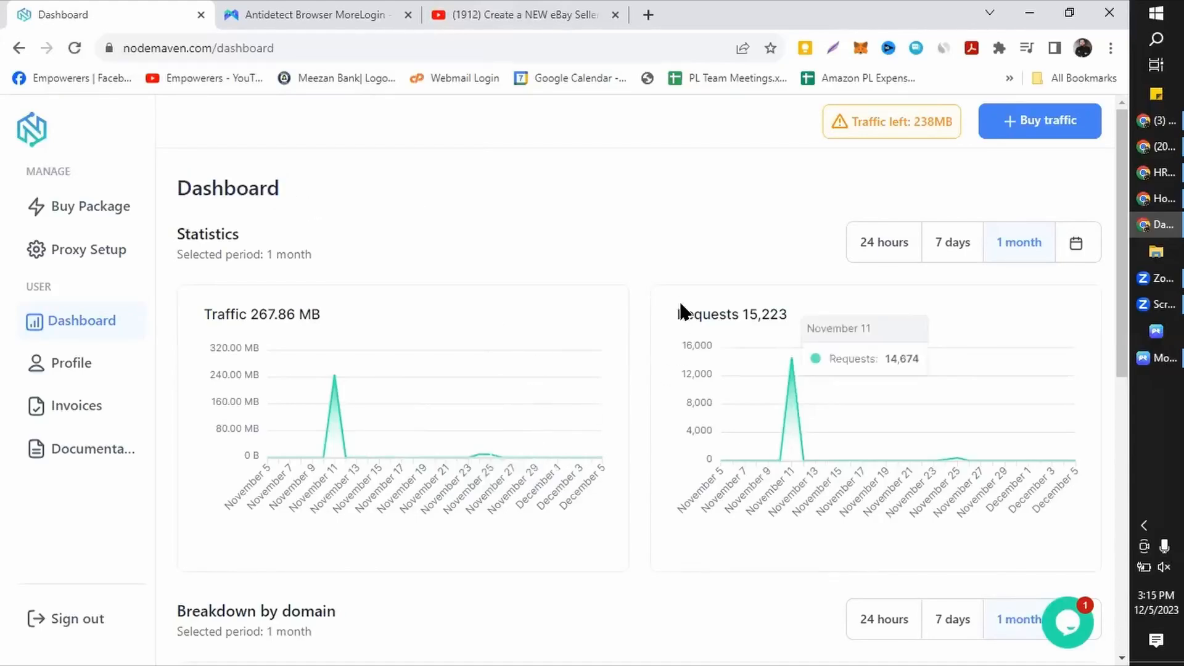
Step: Open the residential proxy packages, compare the Light and Standard traffic allowances, and return to the dashboard
click(66, 208)
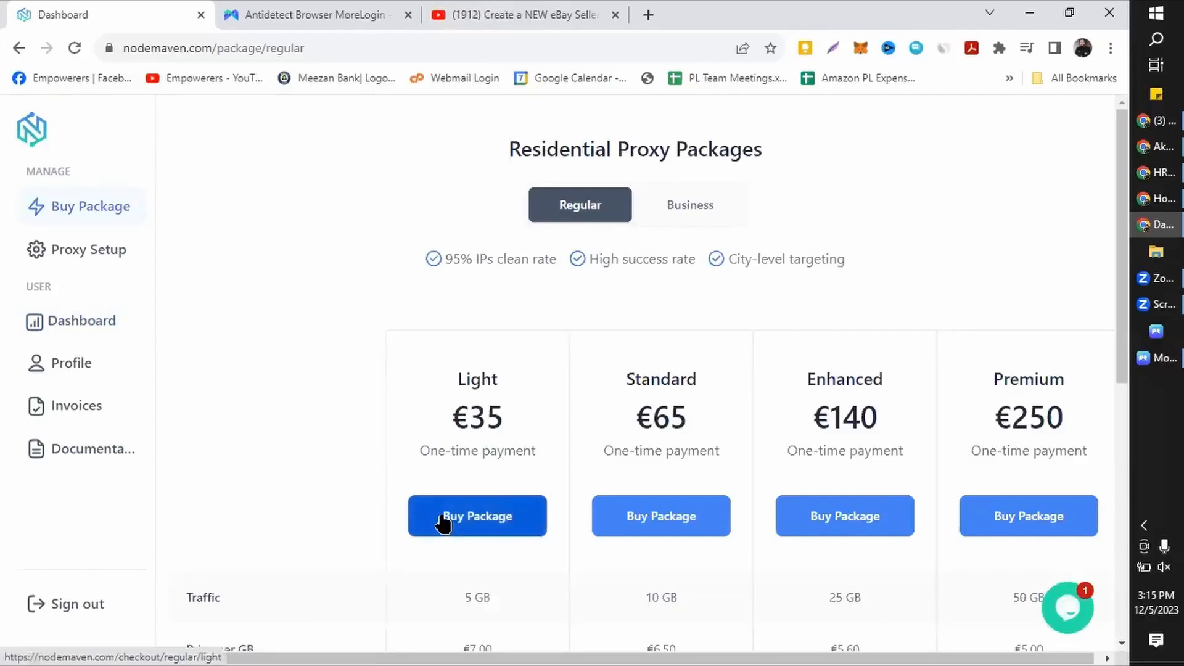
scroll(465, 472, down, 3)
drag(465, 423, 476, 420)
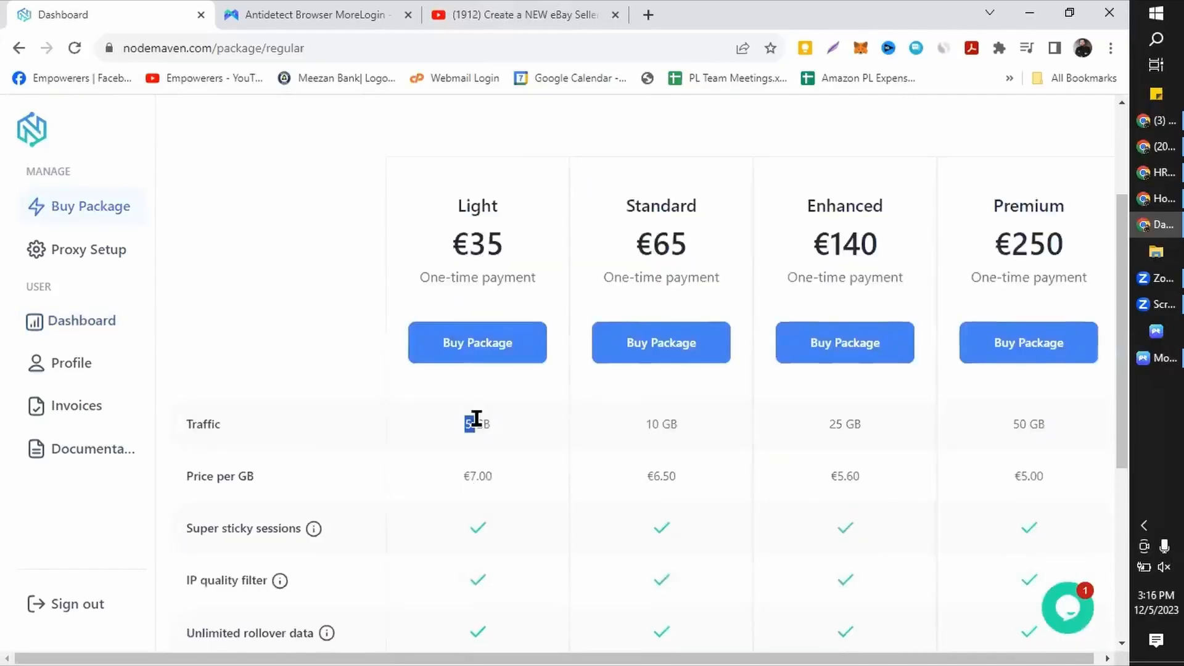
double_click(477, 421)
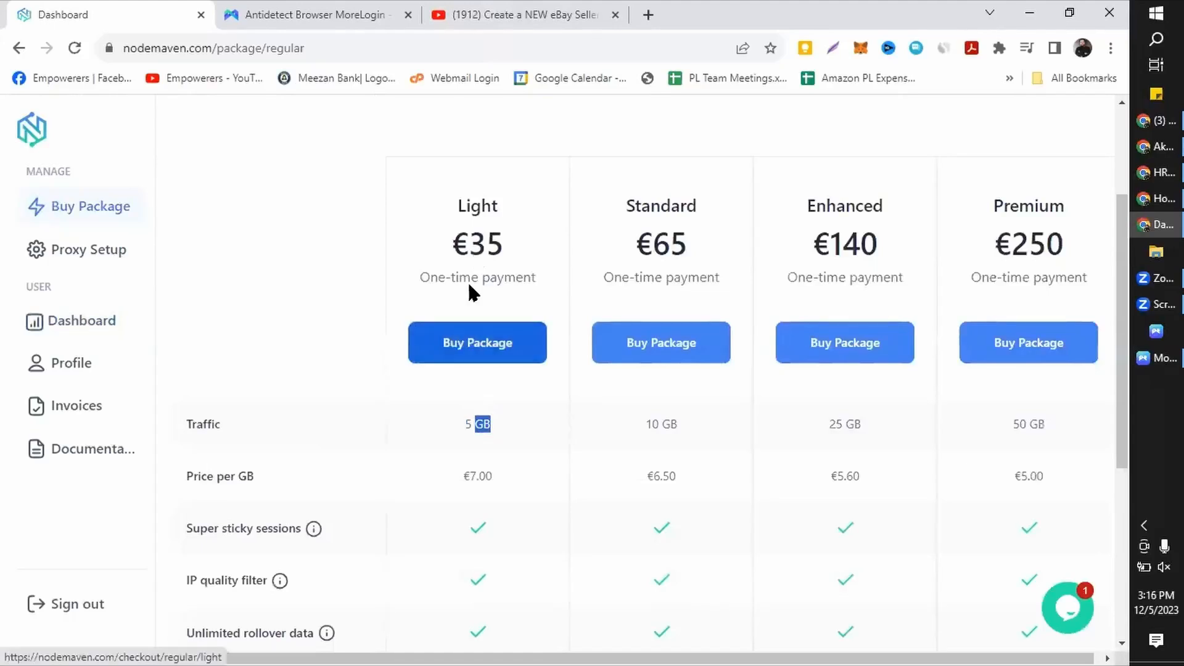
double_click(667, 424)
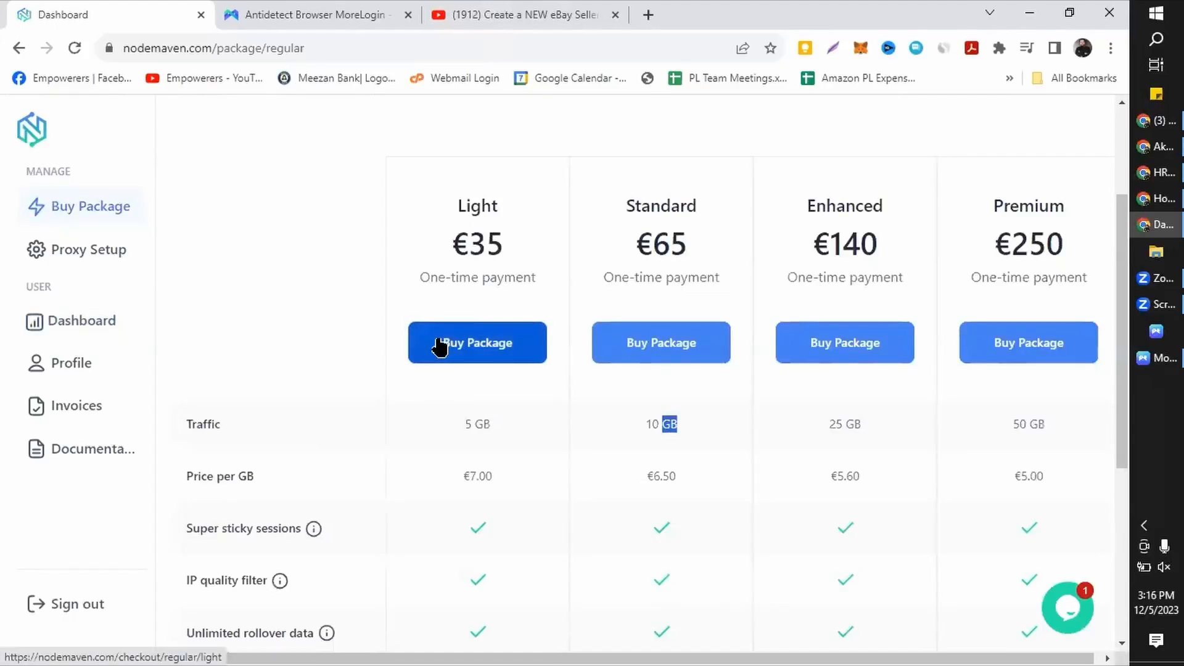
click(75, 321)
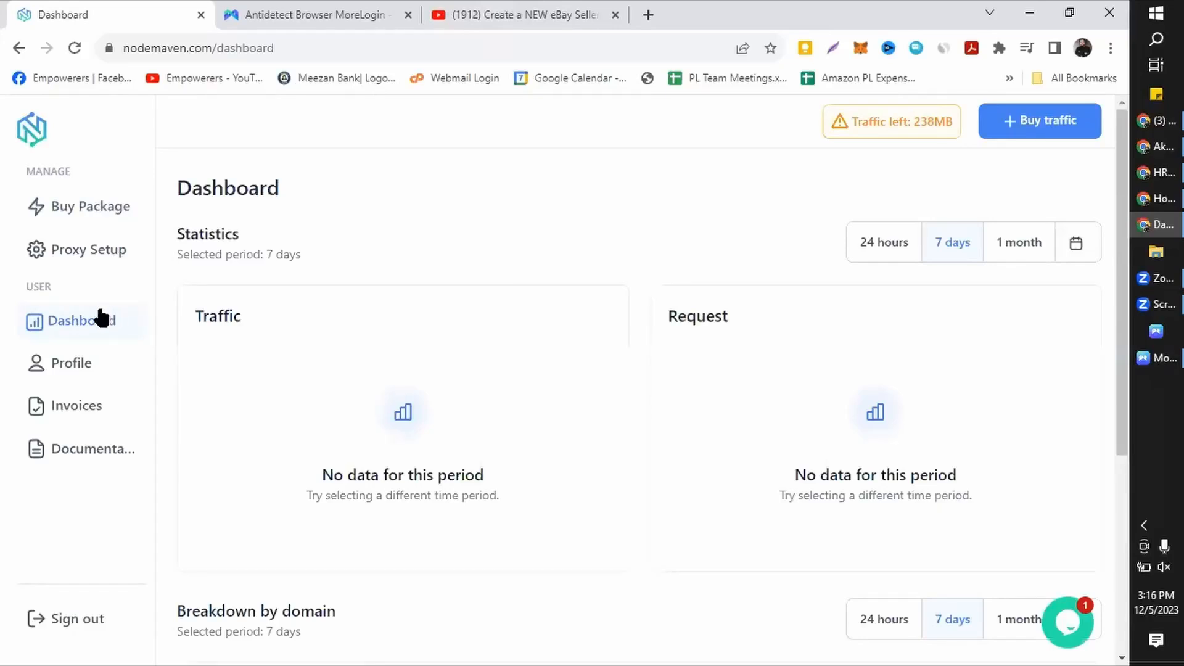
Step: Open Proxy Setup and set the location country to Pakistan
click(88, 253)
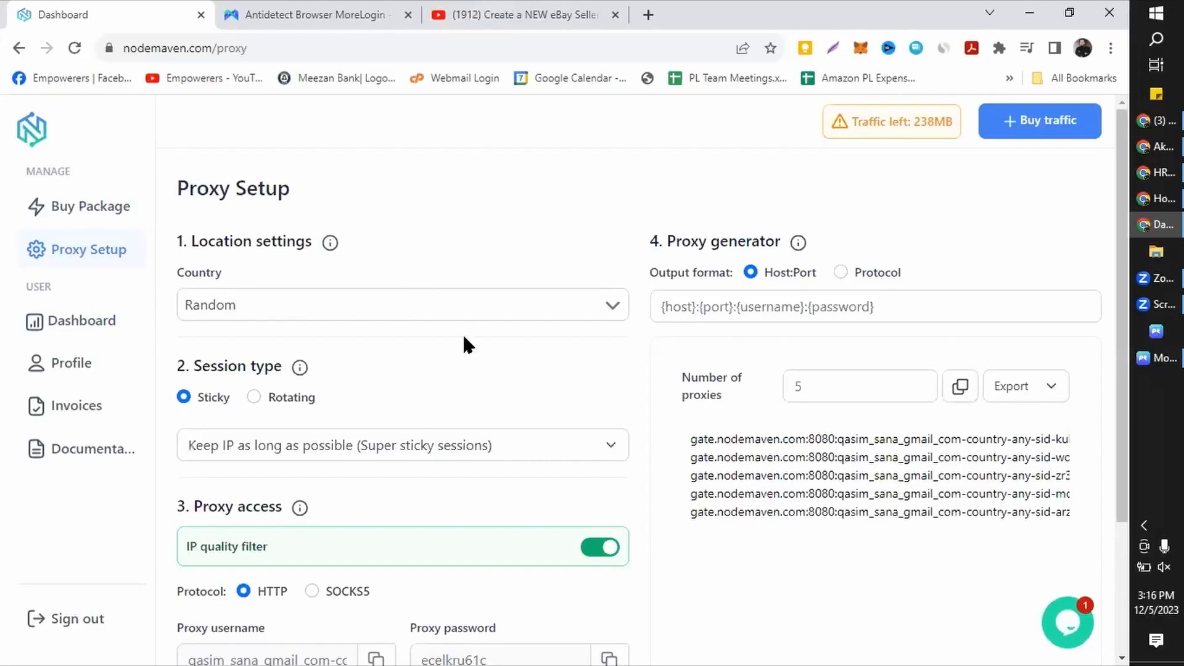
click(586, 309)
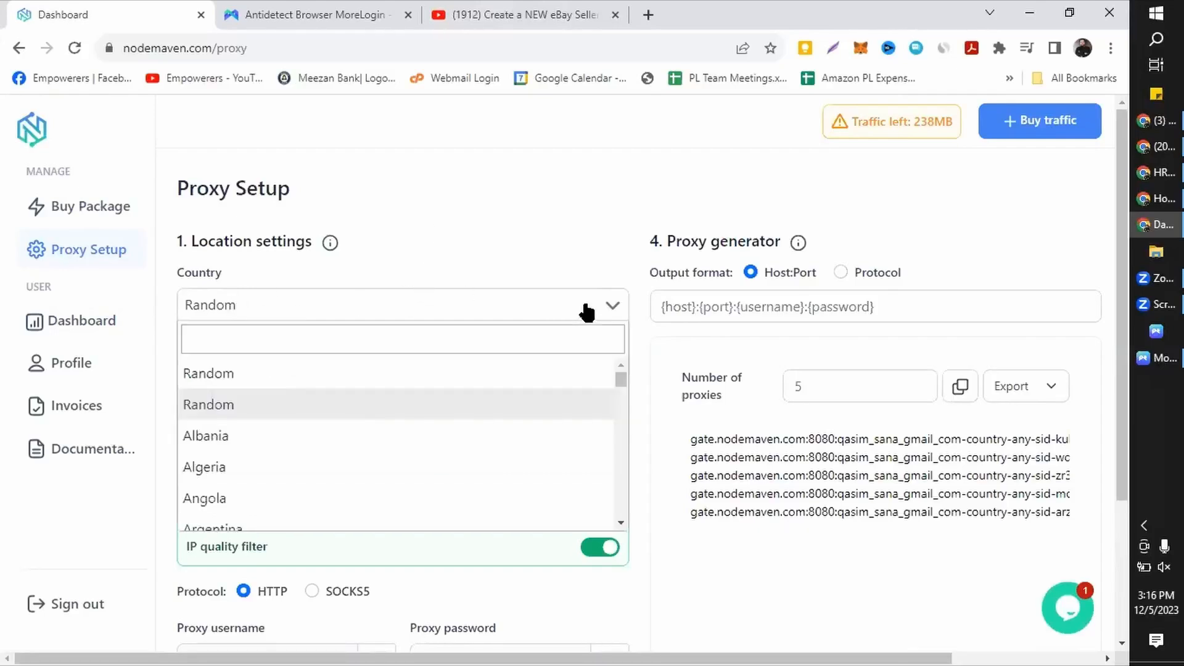
click(553, 342)
text(pakis)
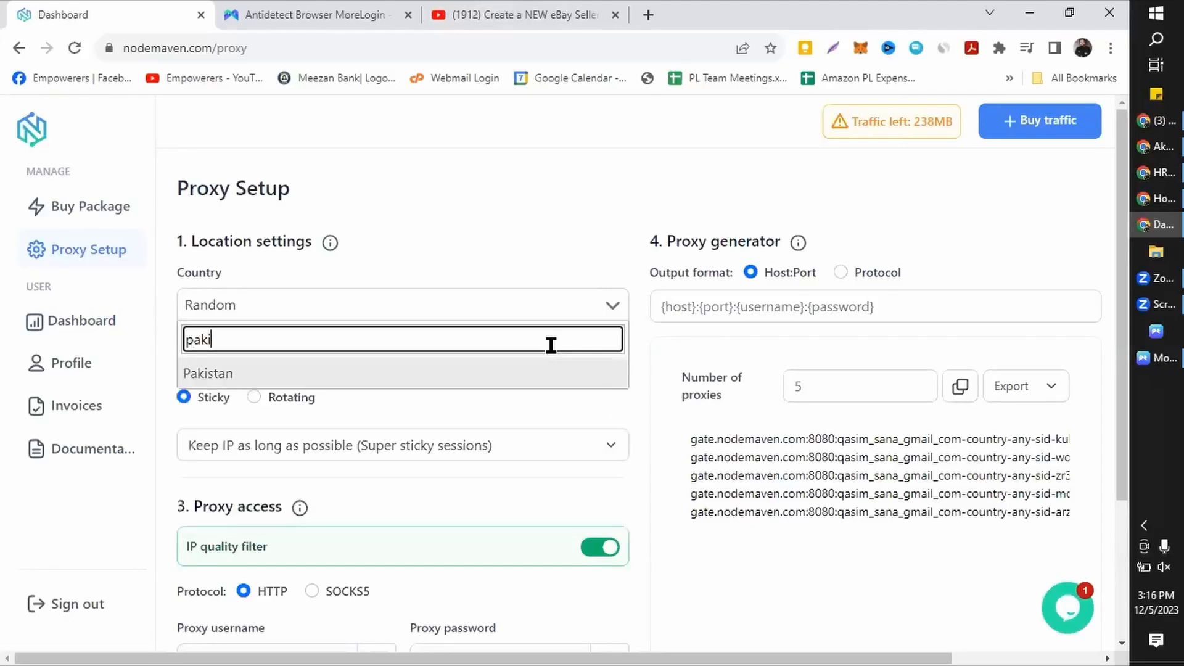
click(538, 373)
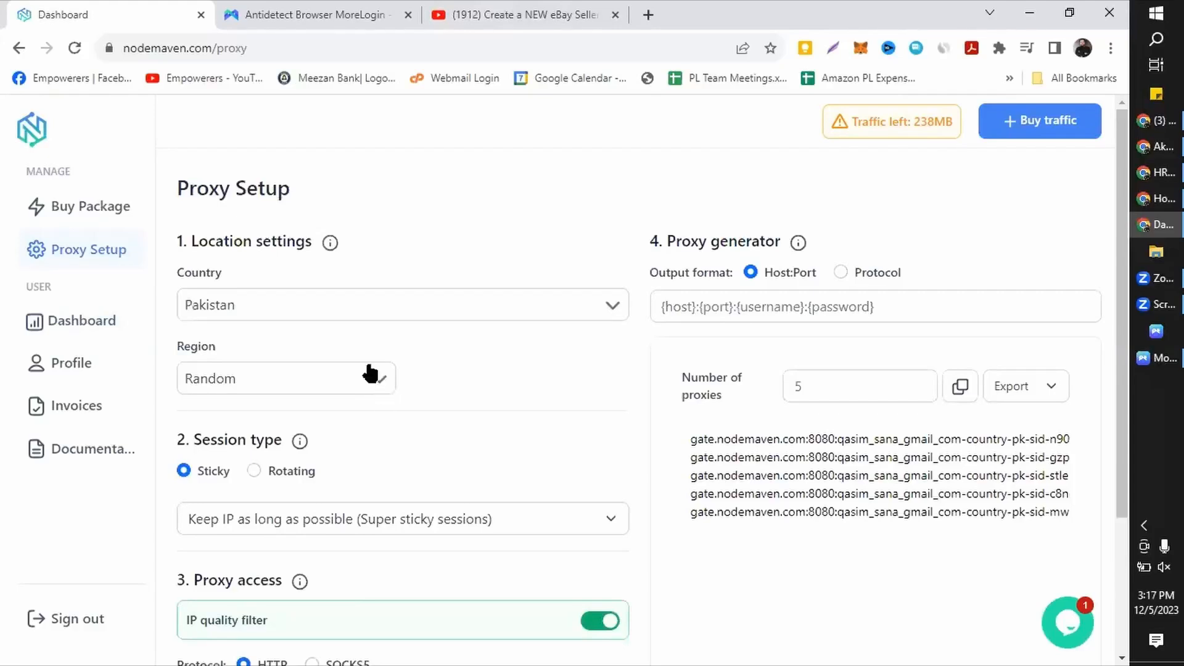
Step: Set the proxy location's region to Balochistan and its city to Gadani
click(390, 385)
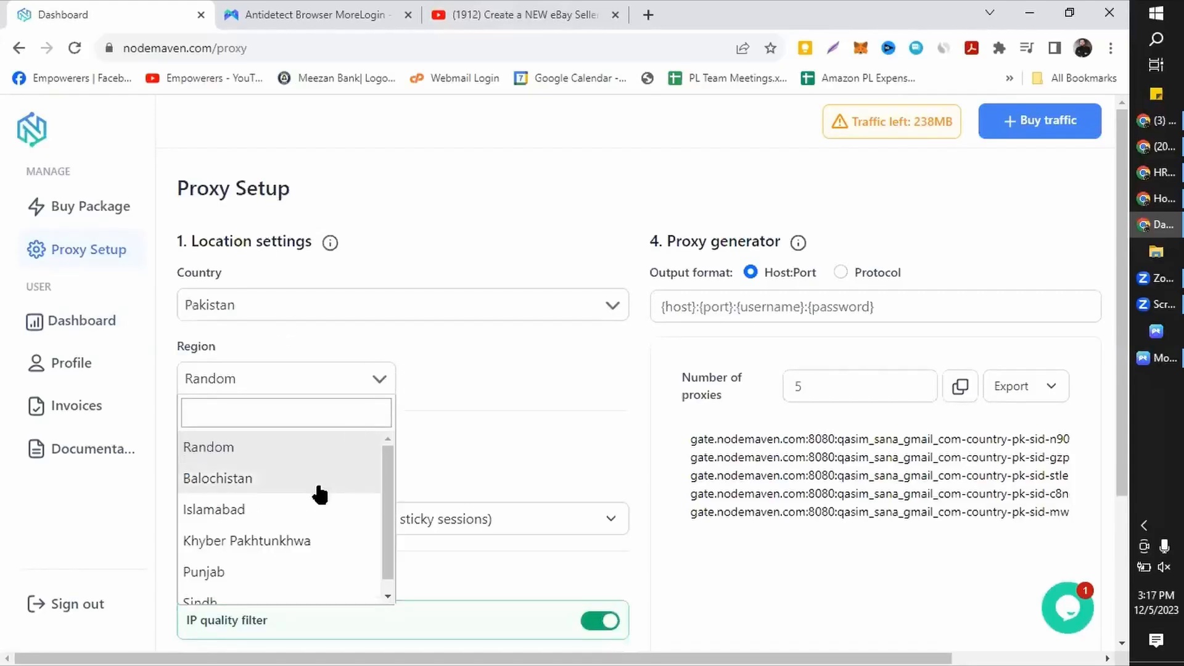
scroll(314, 561, down, 1)
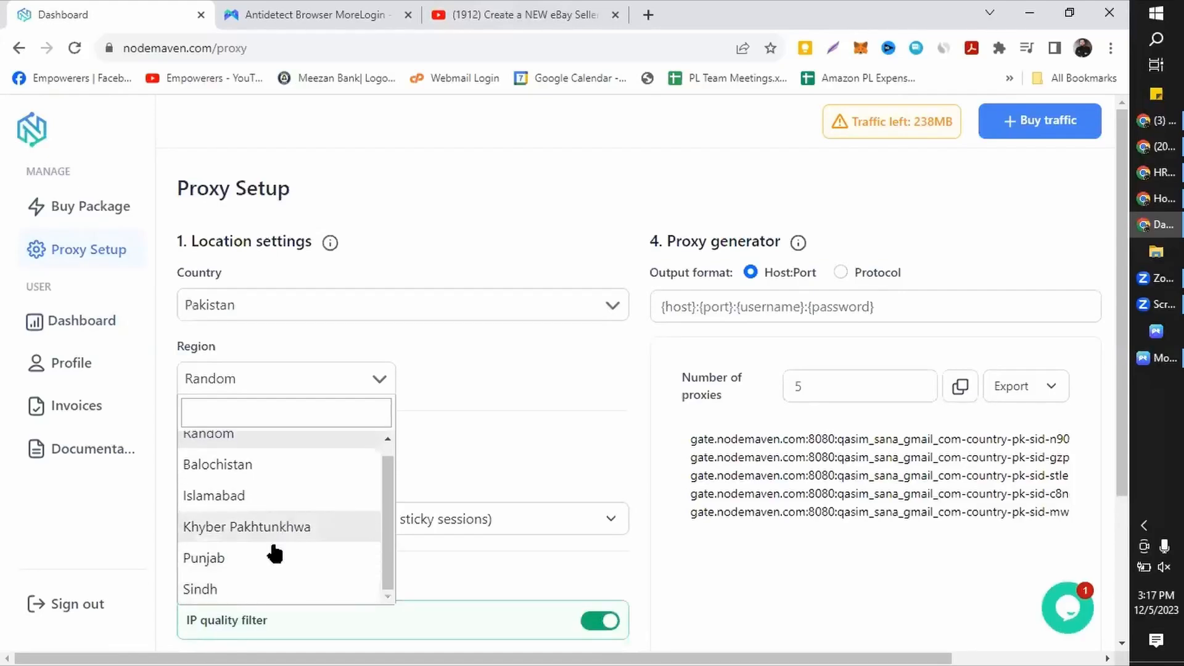
click(227, 467)
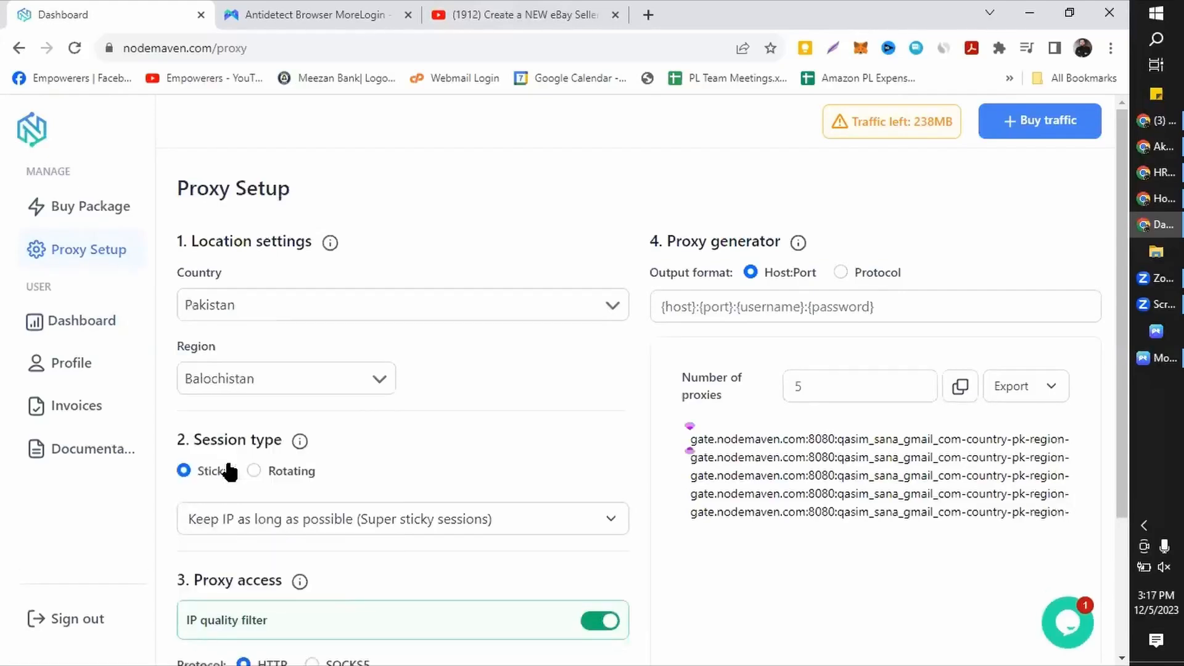
click(569, 390)
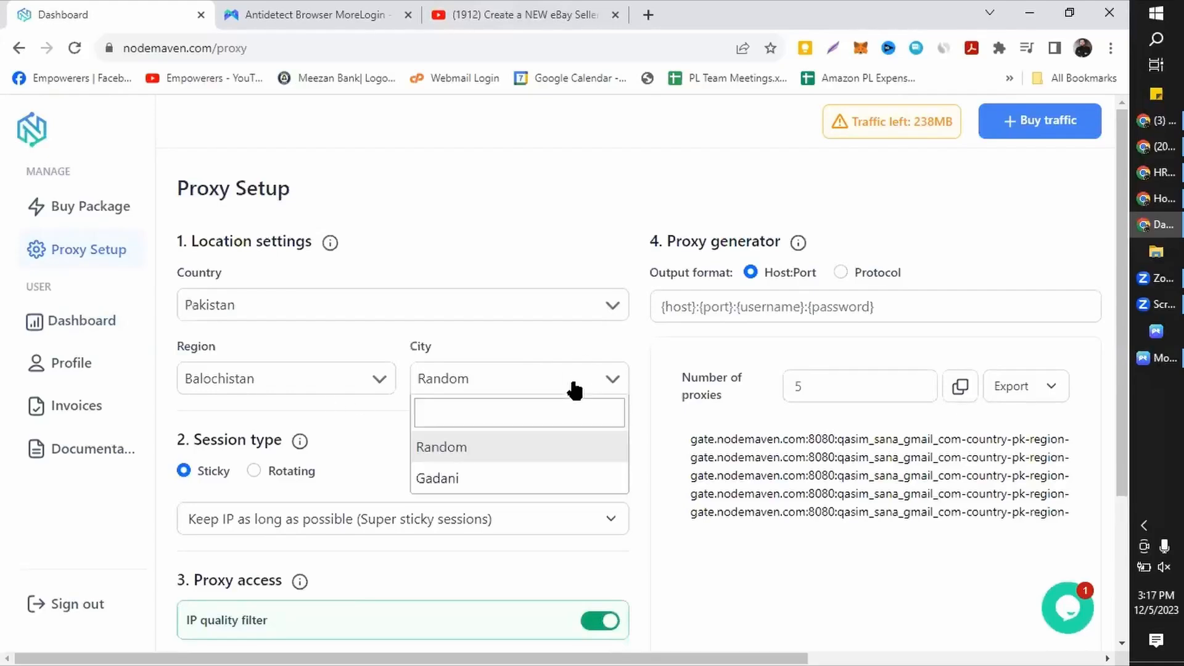
click(501, 487)
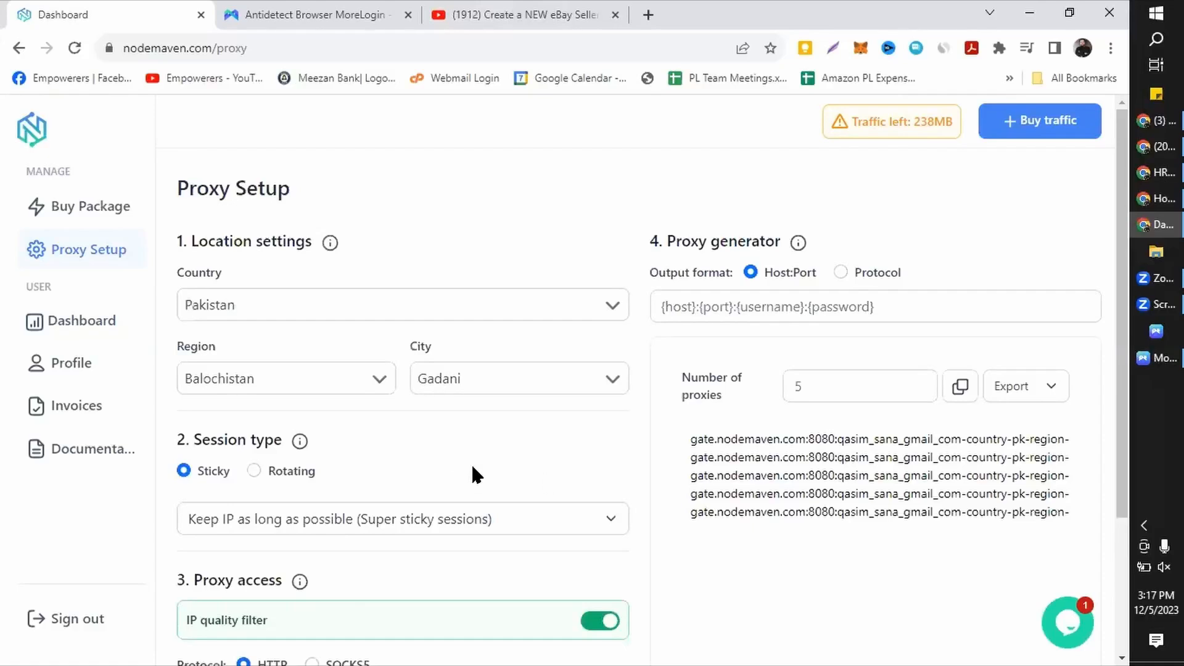
Step: Choose "Keep IP as long as possible (Super sticky sessions)" for the sticky session type and review the proxy access settings
scroll(472, 464, down, 3)
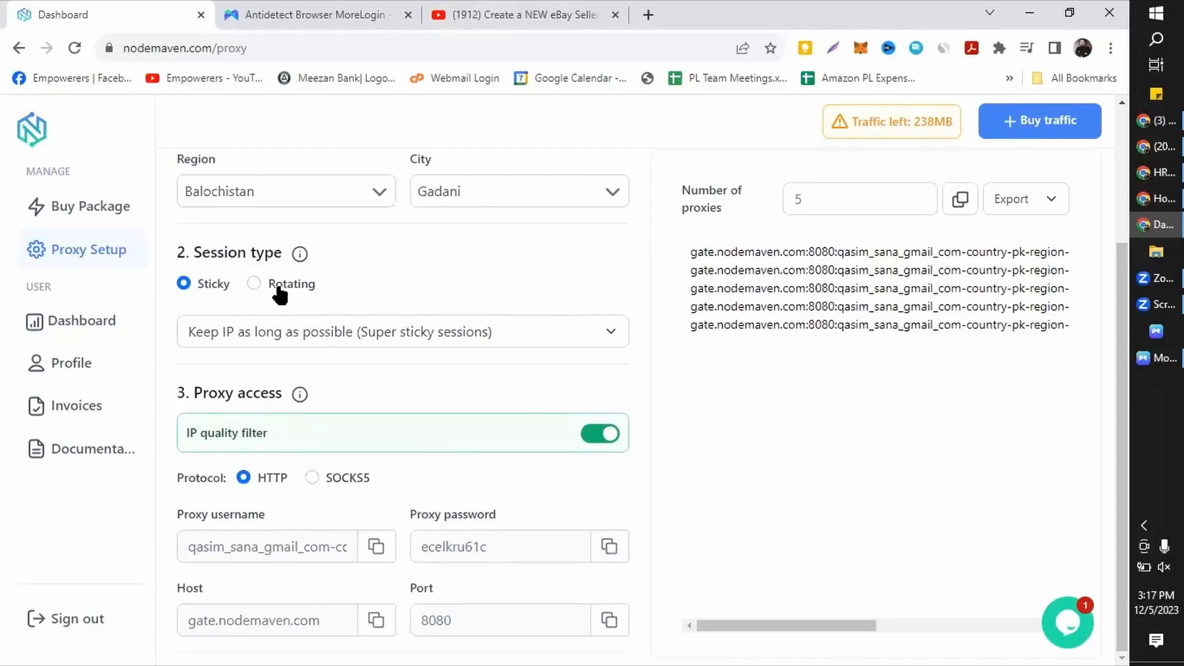
click(604, 341)
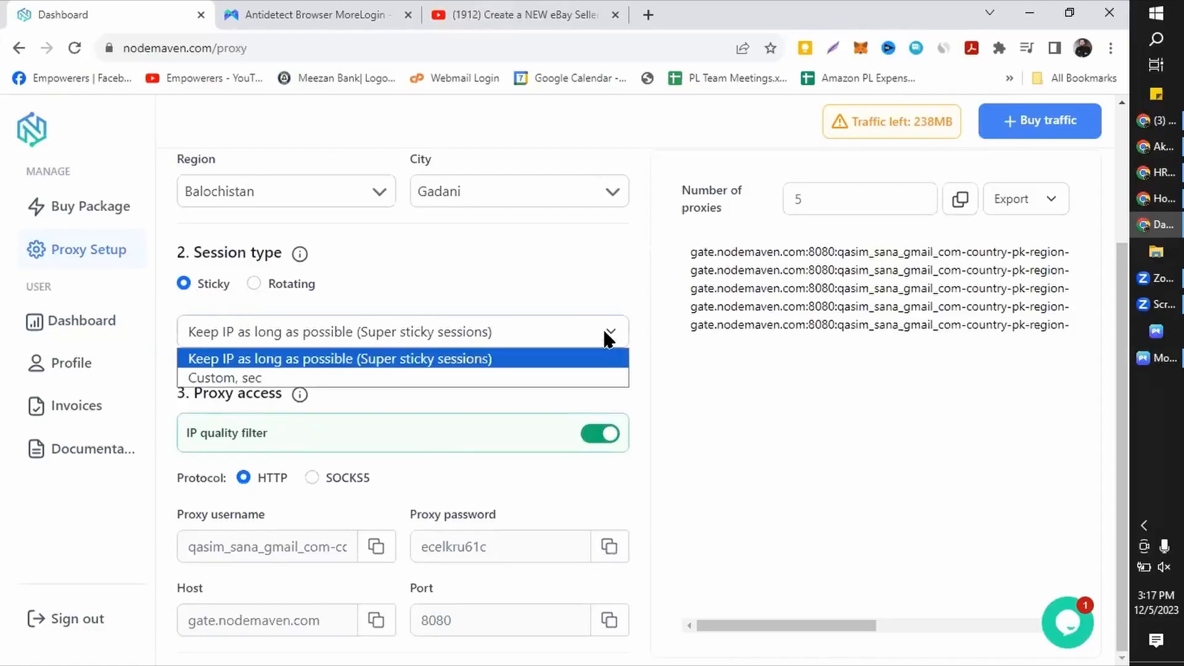
click(521, 360)
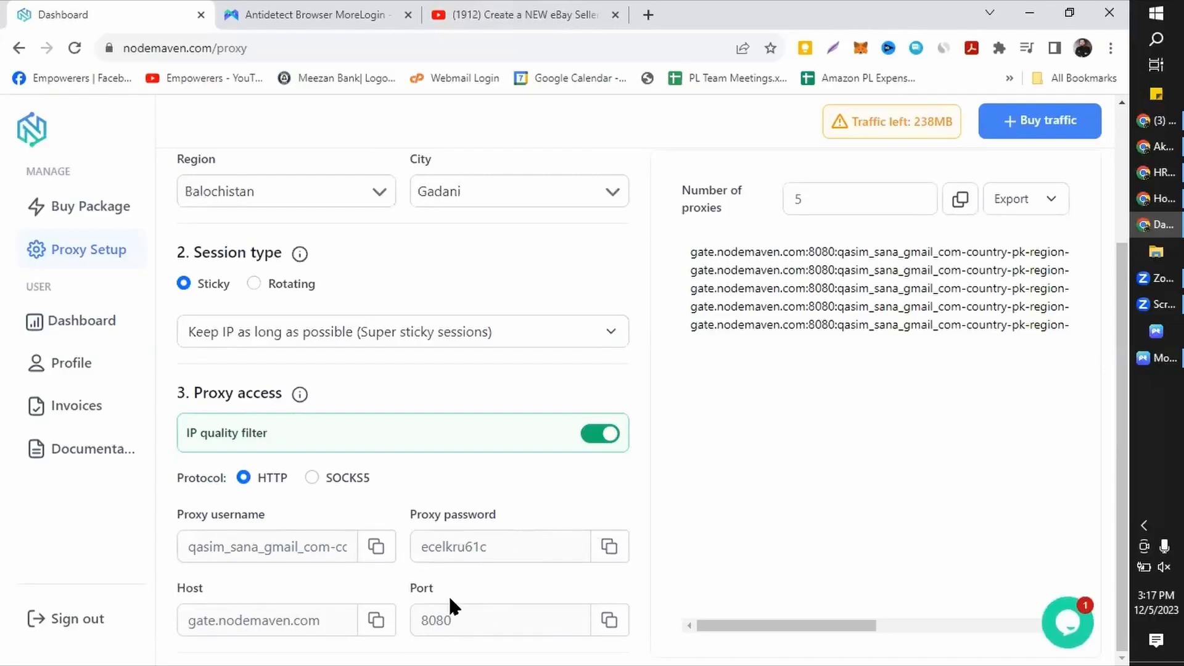
scroll(511, 518, up, 3)
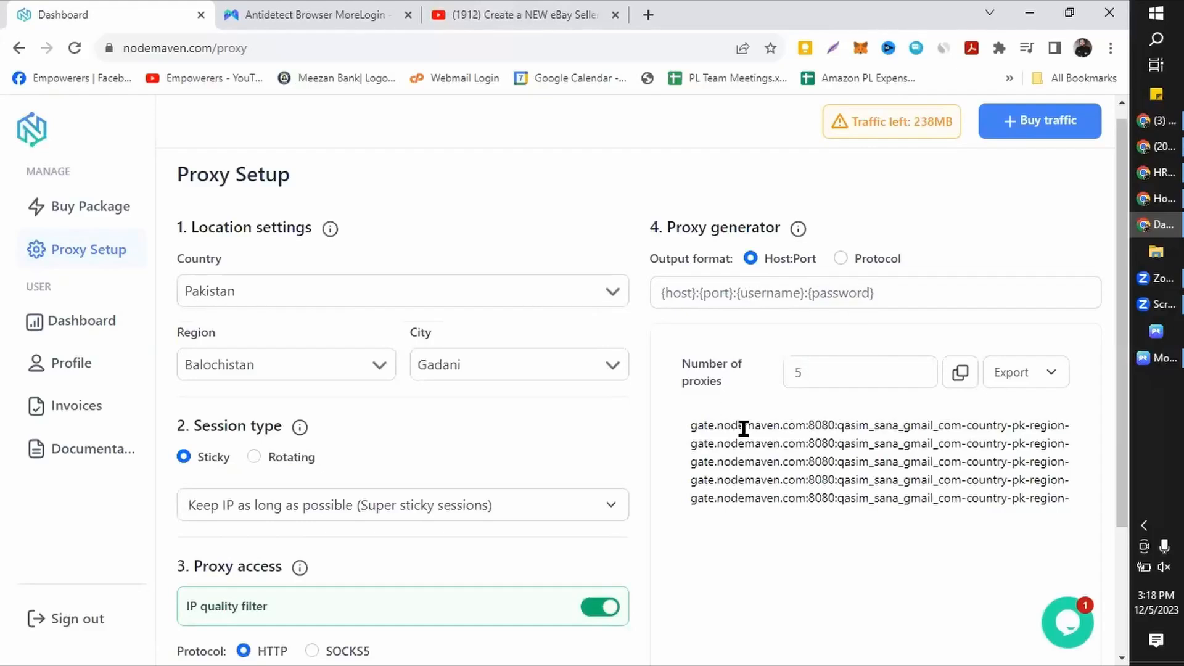
Step: Generate 50 proxies, look through the list, and reduce the number of proxies to 1
scroll(743, 428, down, 1)
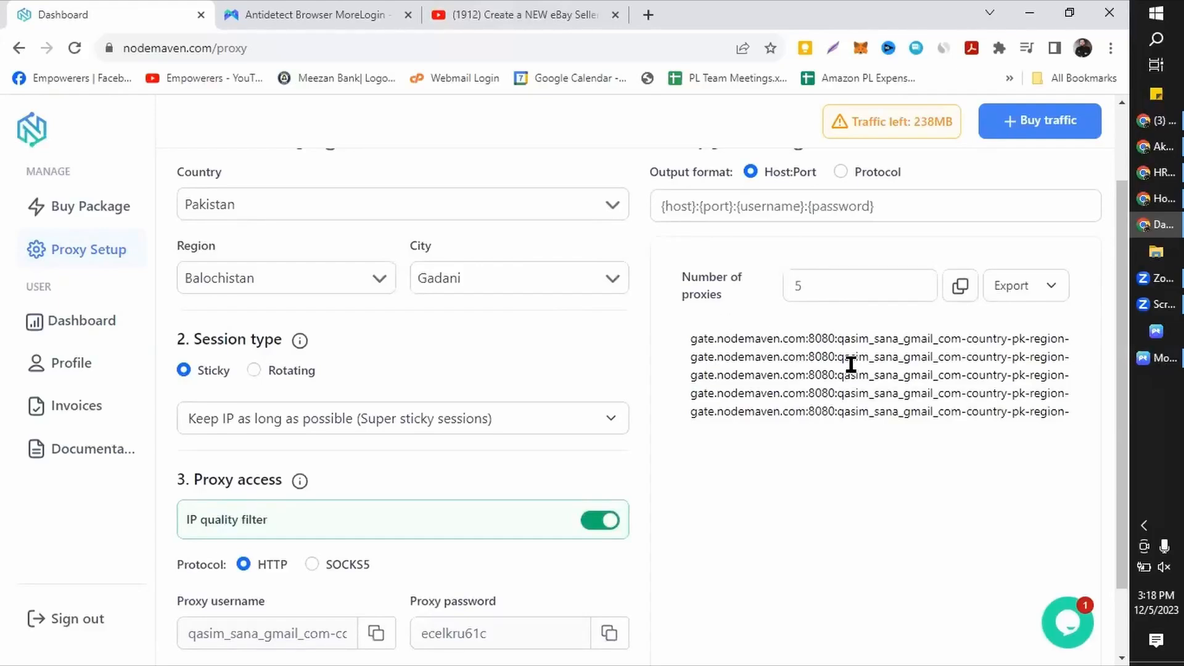
double_click(798, 285)
text(50)
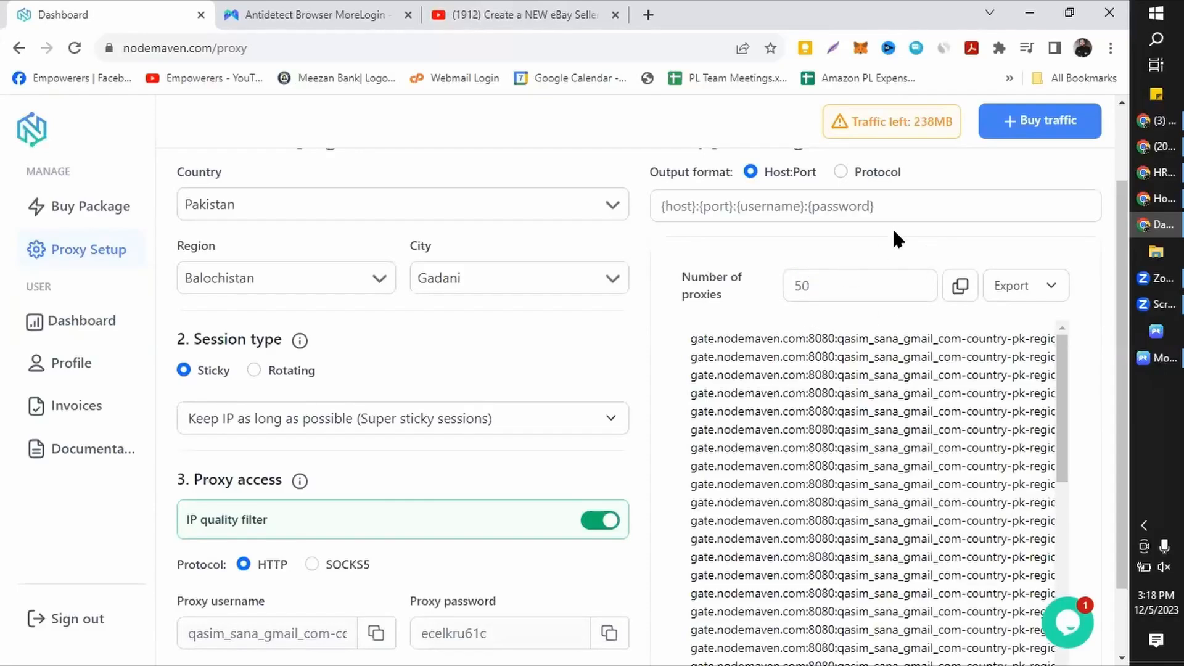
scroll(886, 366, down, 1)
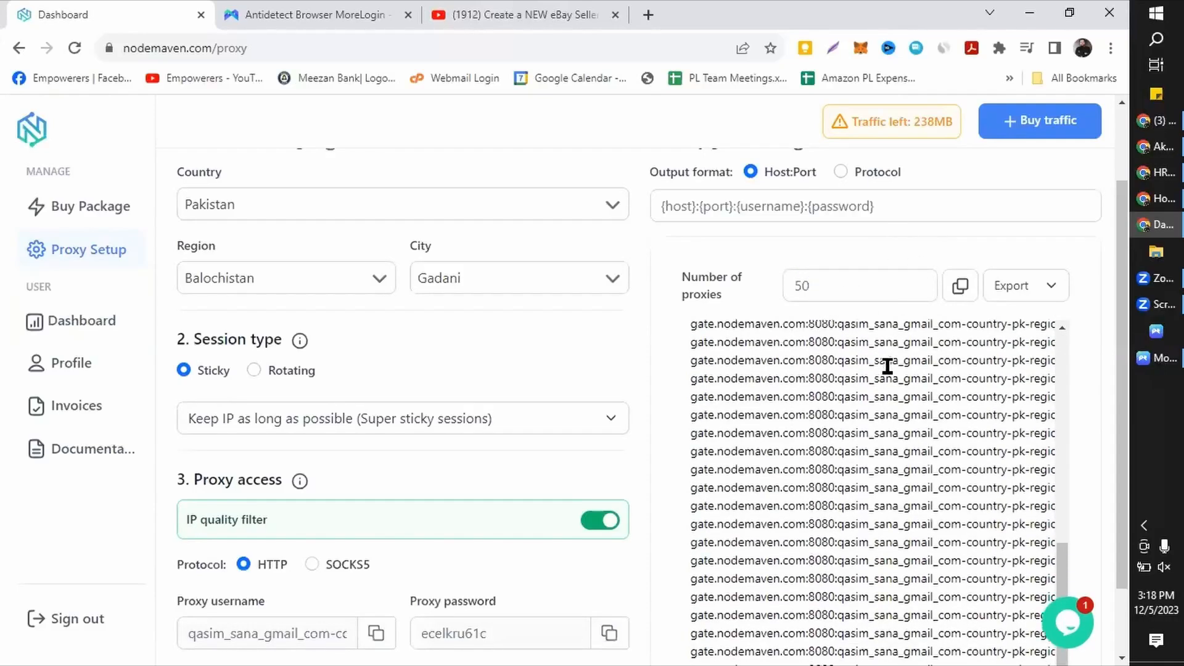
scroll(886, 366, up, 1)
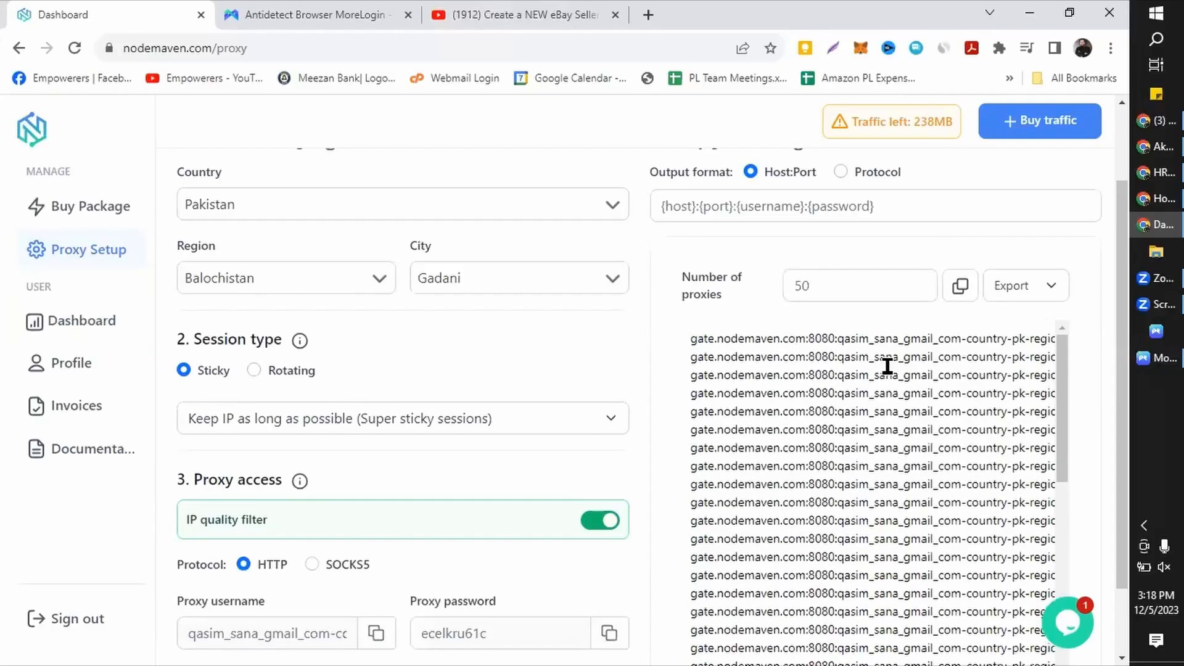
double_click(798, 285)
text(1)
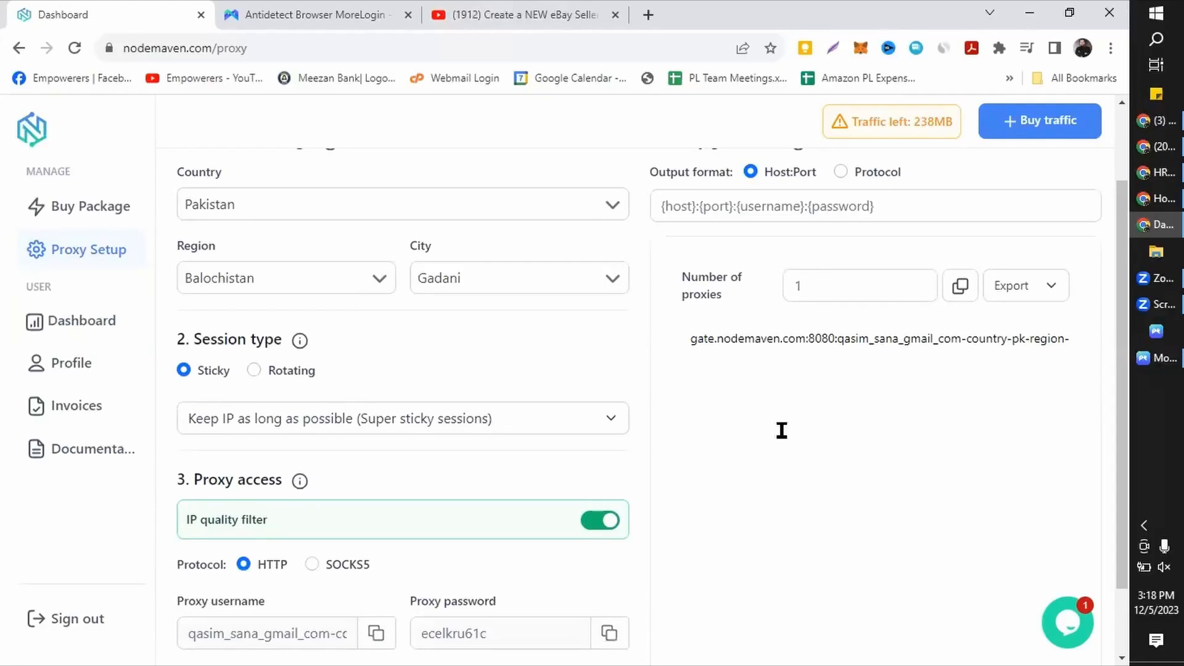
Step: Set the proxy location's region to Punjab and its city to Multan
click(370, 283)
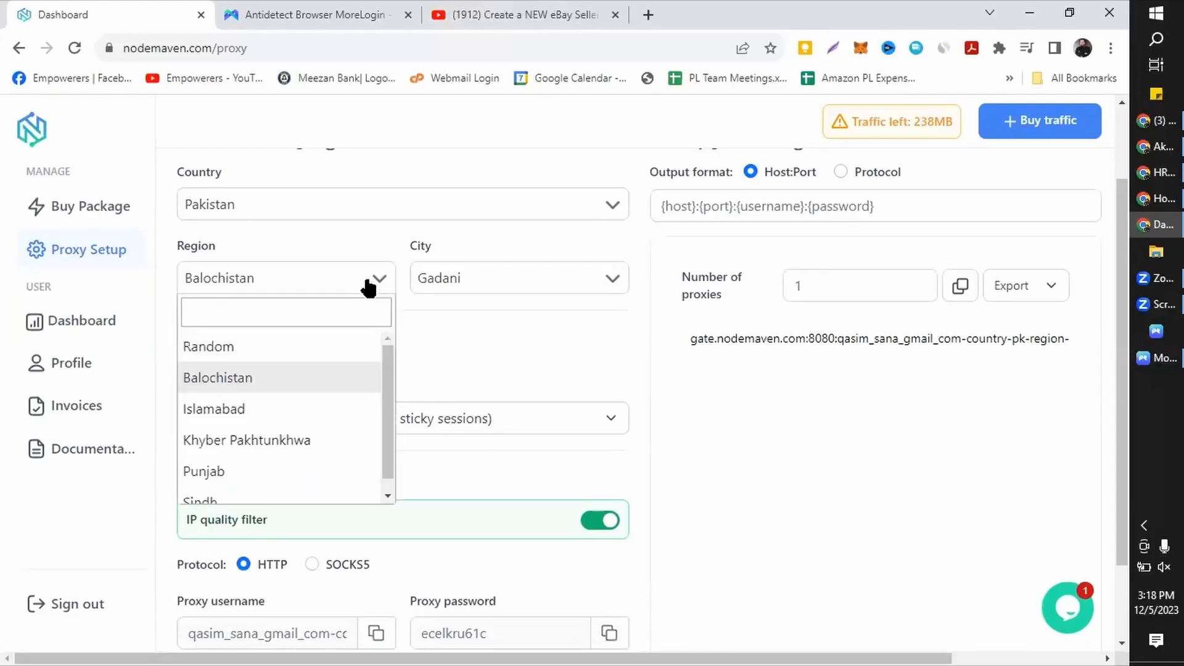
click(291, 473)
click(565, 285)
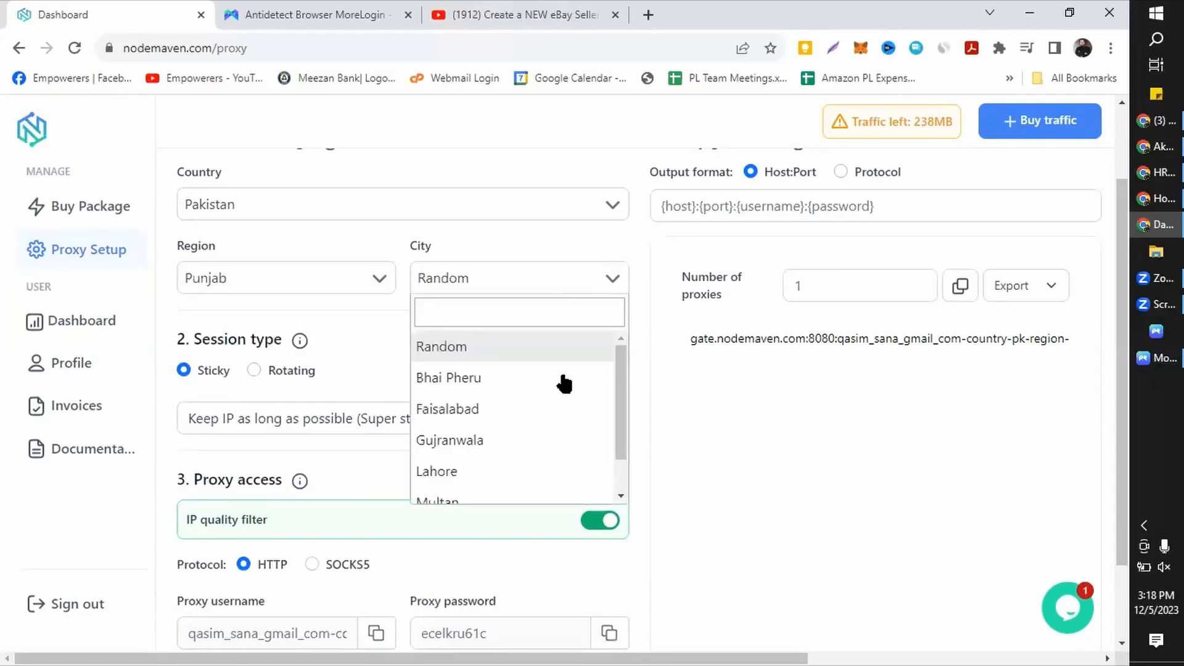
scroll(505, 446, down, 1)
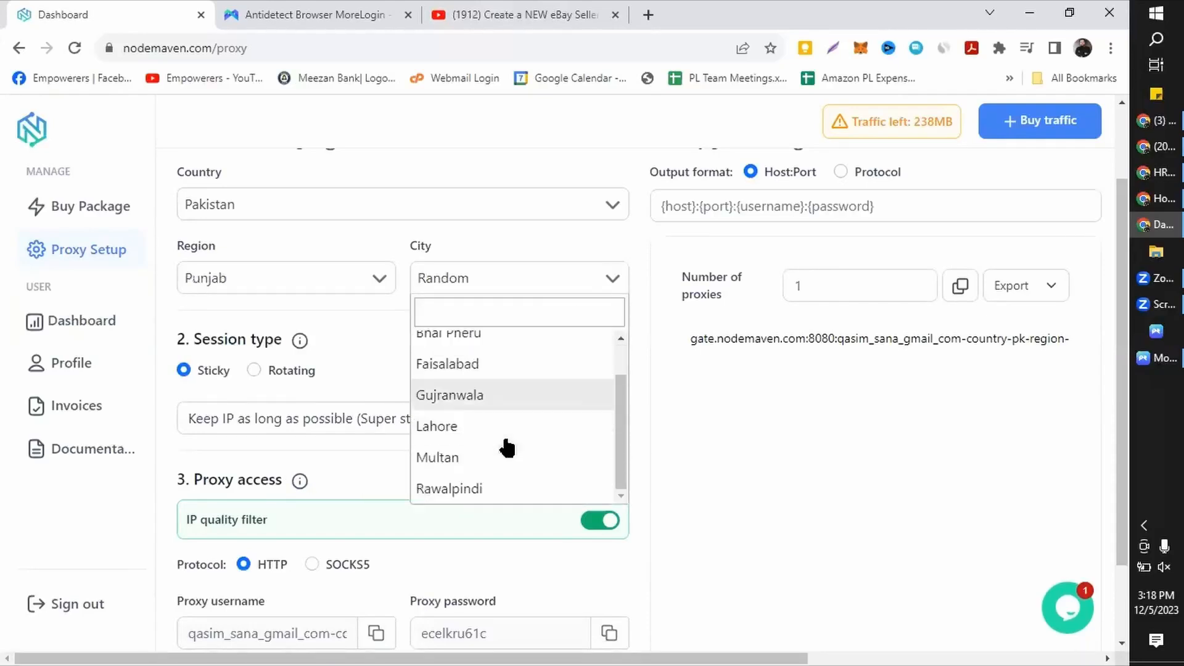
click(482, 458)
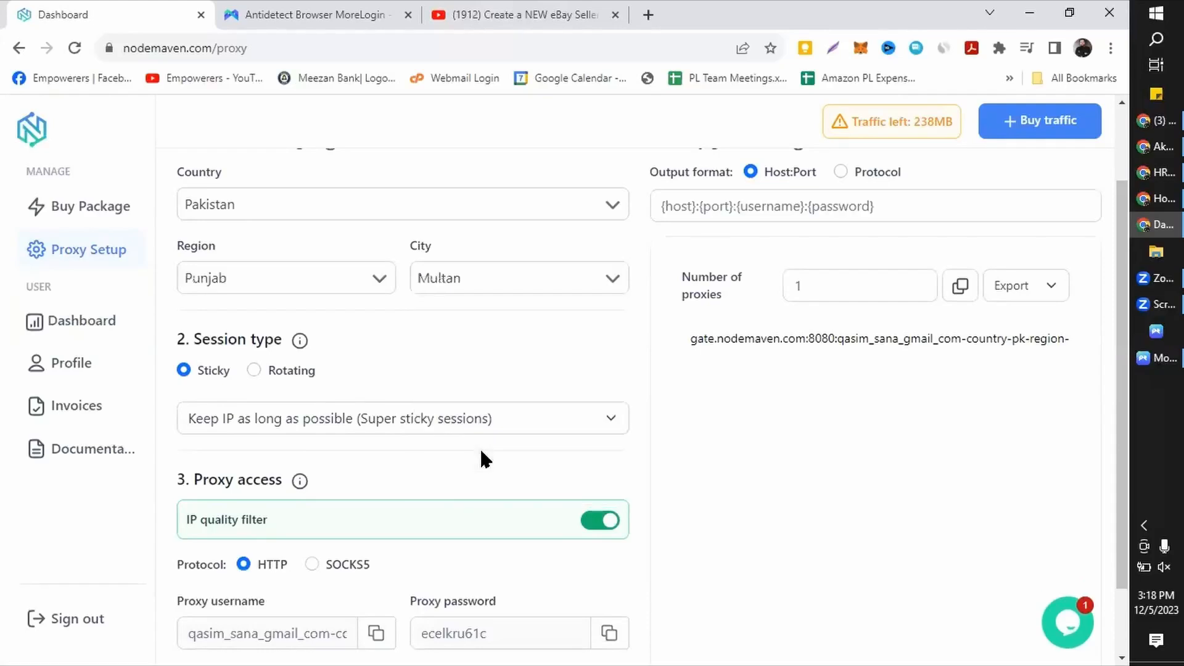
Step: Set the number of proxies to 100 and look through the generated list and the proxy access details
drag(882, 287, 674, 275)
text(100)
scroll(832, 408, down, 10)
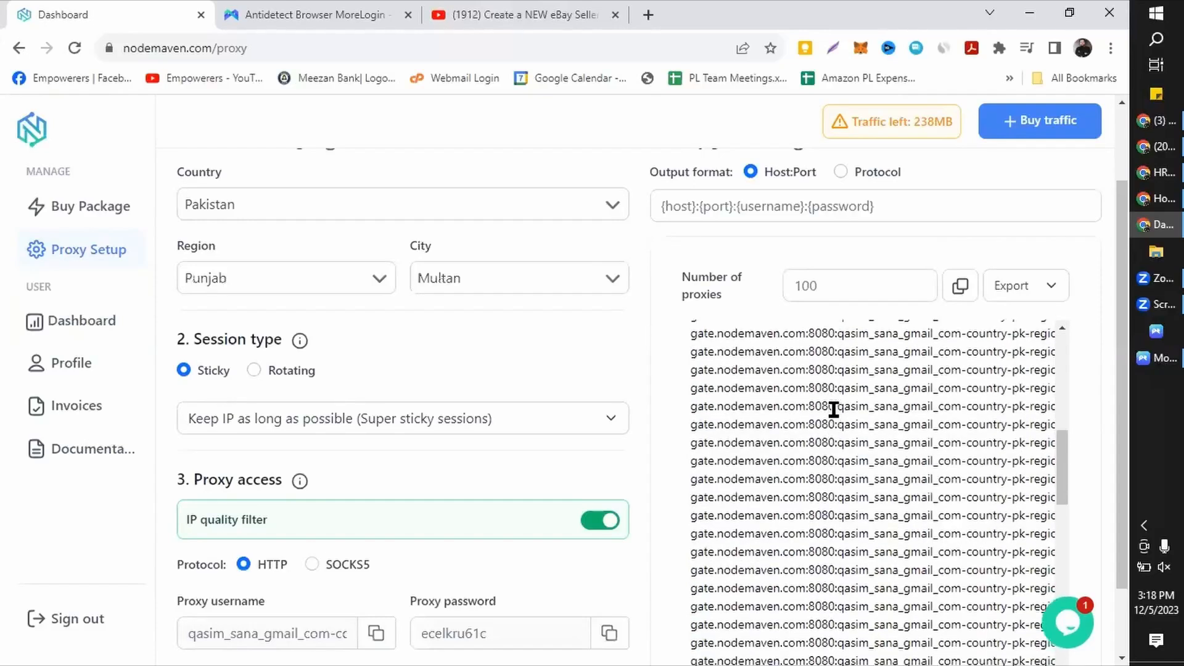
scroll(834, 409, up, 15)
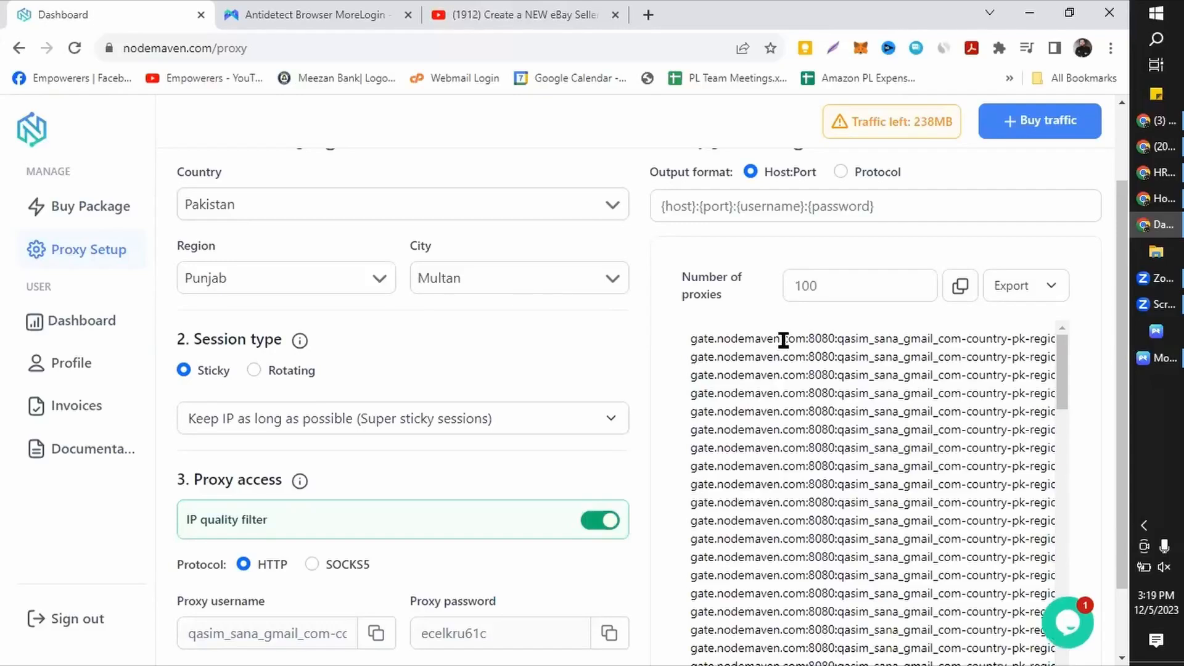
scroll(768, 453, down, 15)
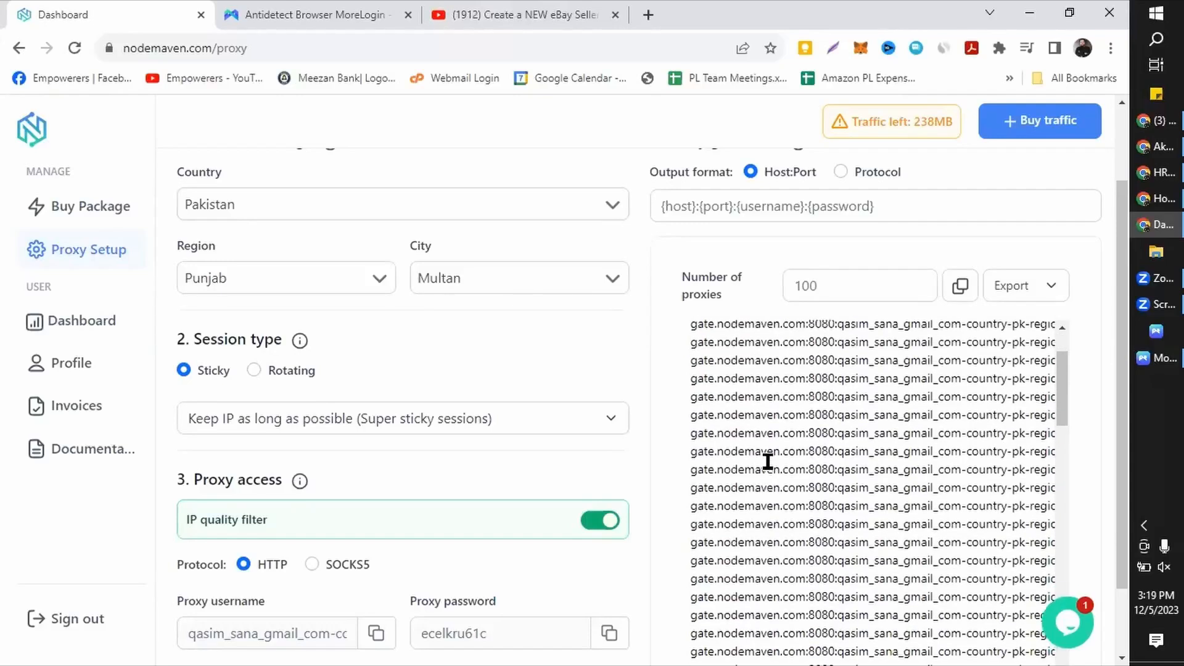
scroll(768, 462, down, 8)
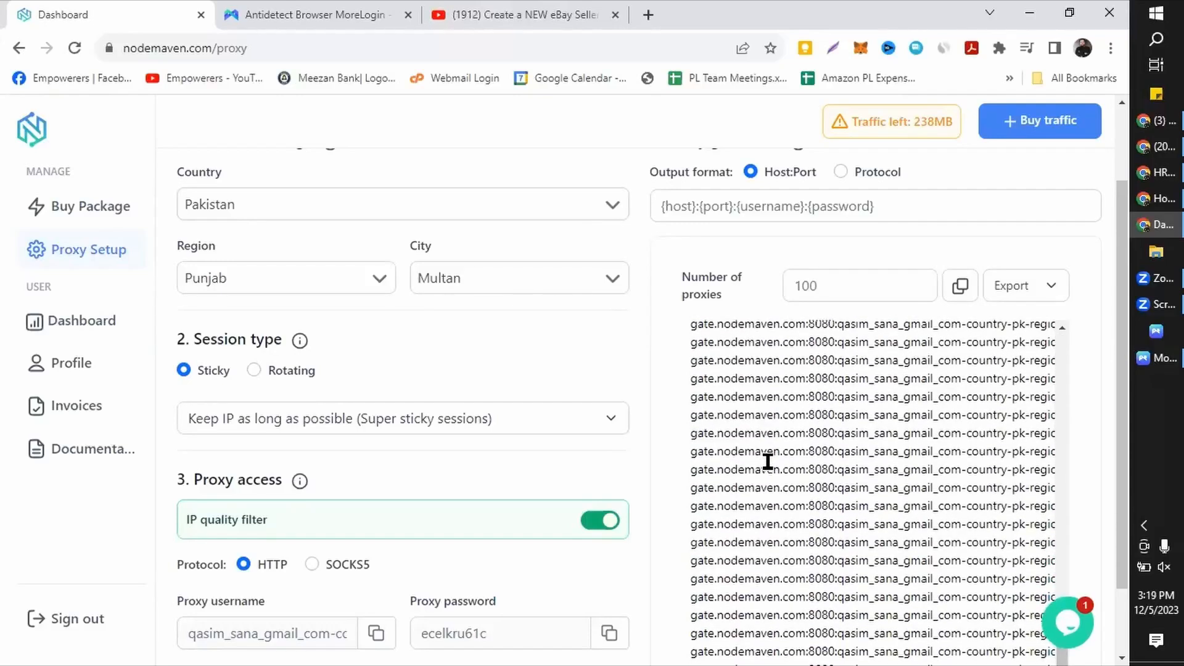
scroll(768, 462, up, 20)
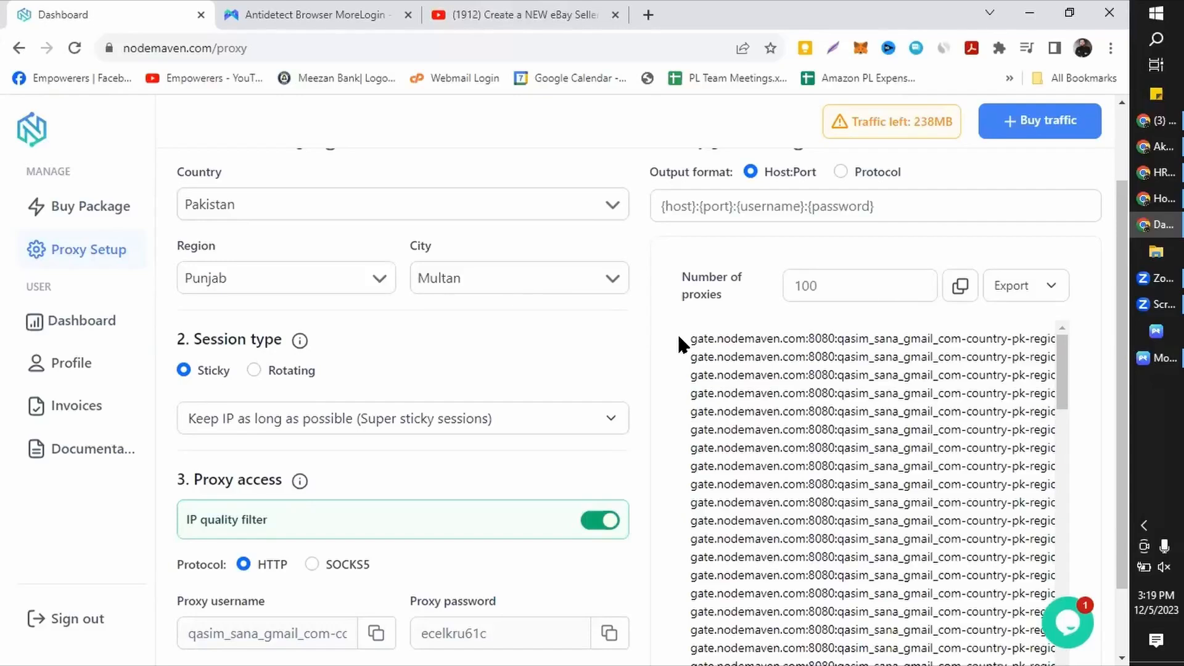
scroll(516, 486, down, 1)
scroll(663, 373, up, 2)
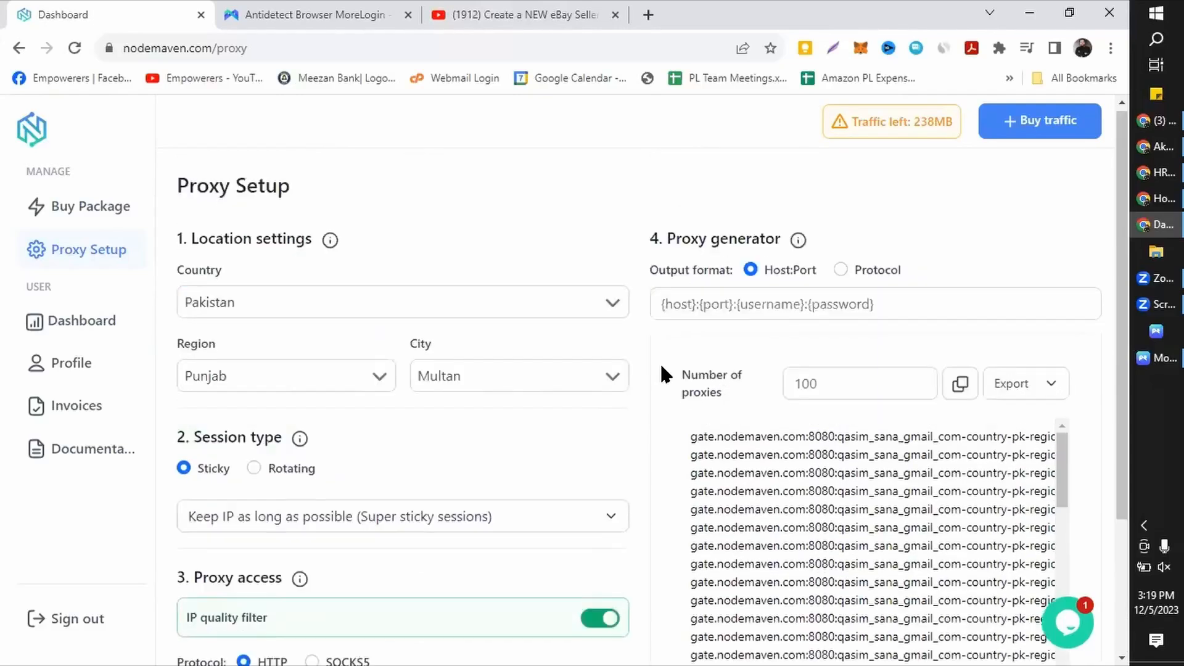
scroll(663, 373, down, 2)
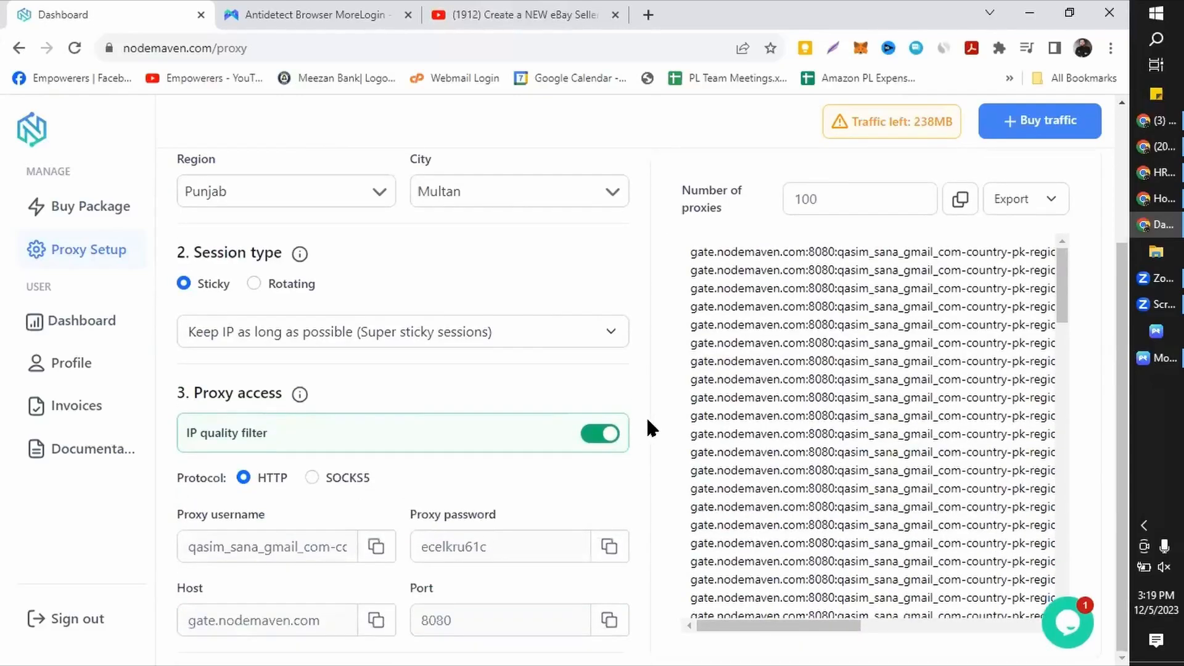
Step: Switch to the MoreLogin website, request the antidetect browser installer download, and cancel saving the file
click(299, 14)
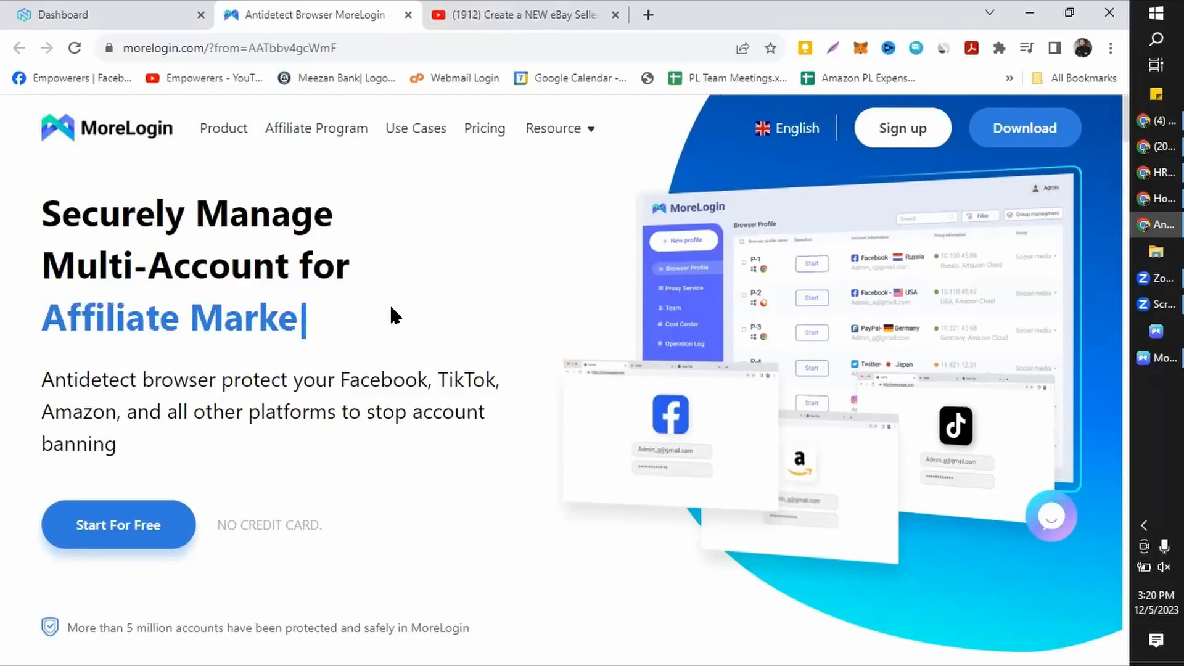
click(1027, 124)
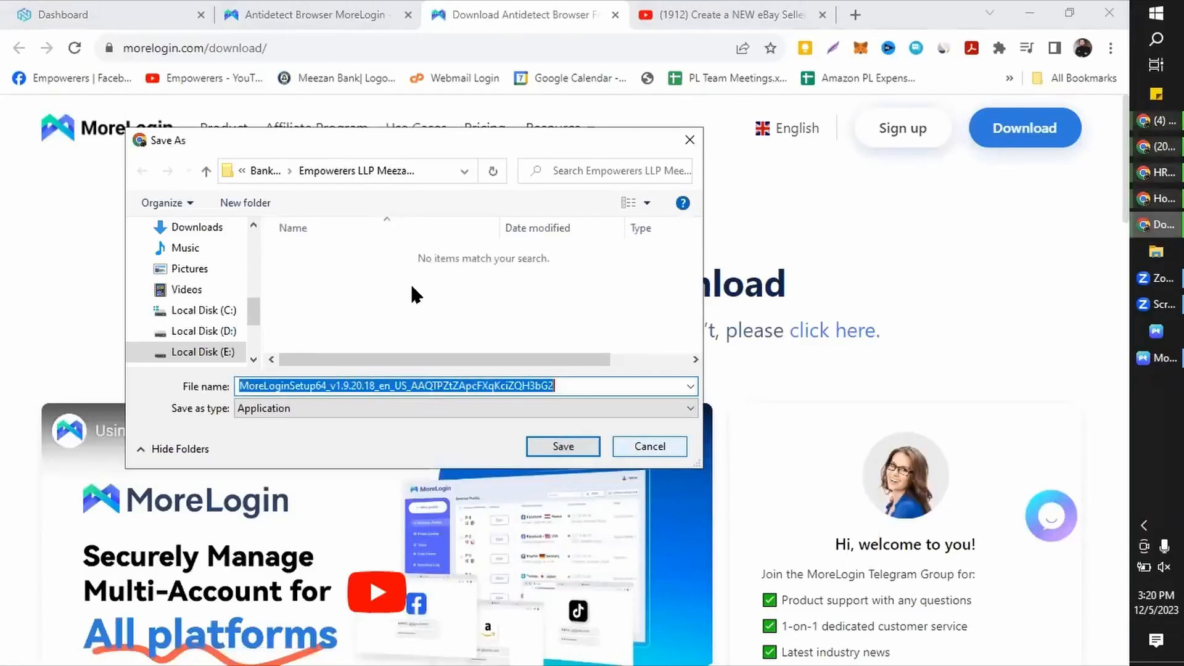
click(649, 448)
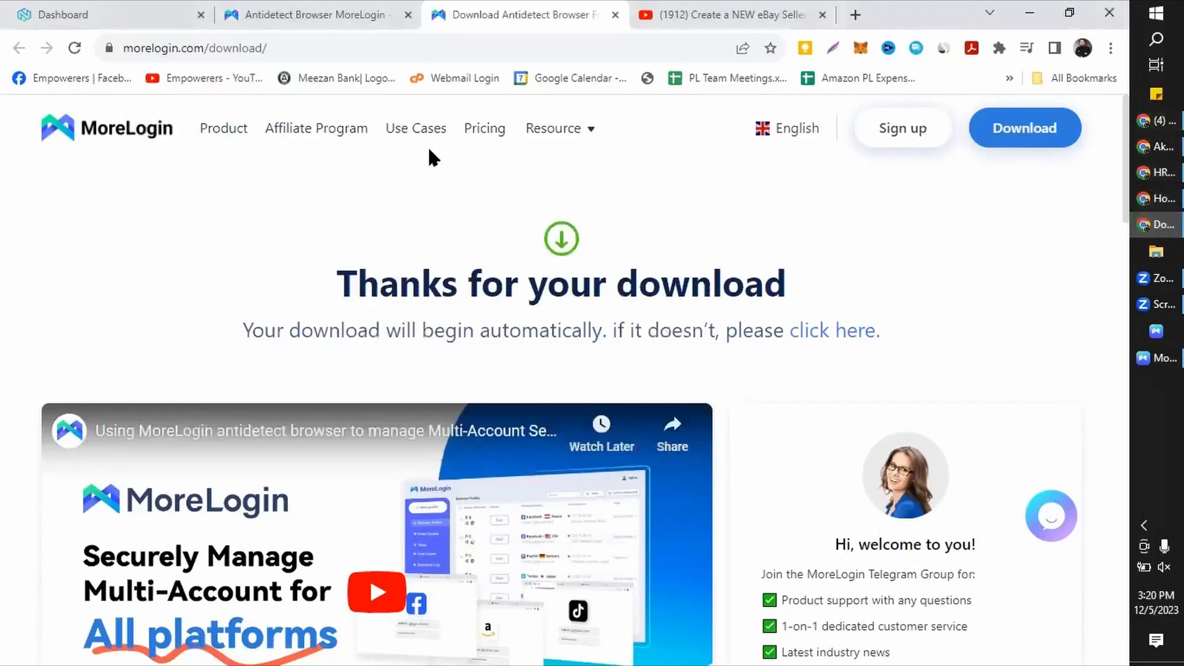
Step: Switch to the MoreLogin app, start a new browser profile, and enable the canvas fingerprint technology in the quick create form
click(1148, 361)
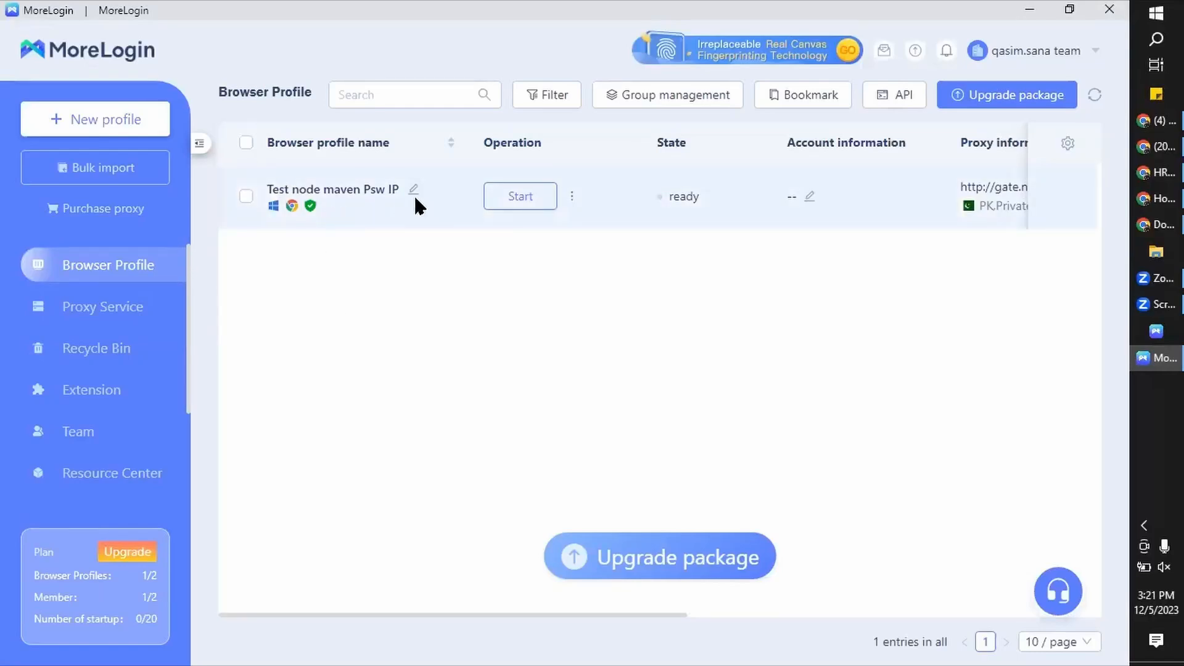
click(107, 123)
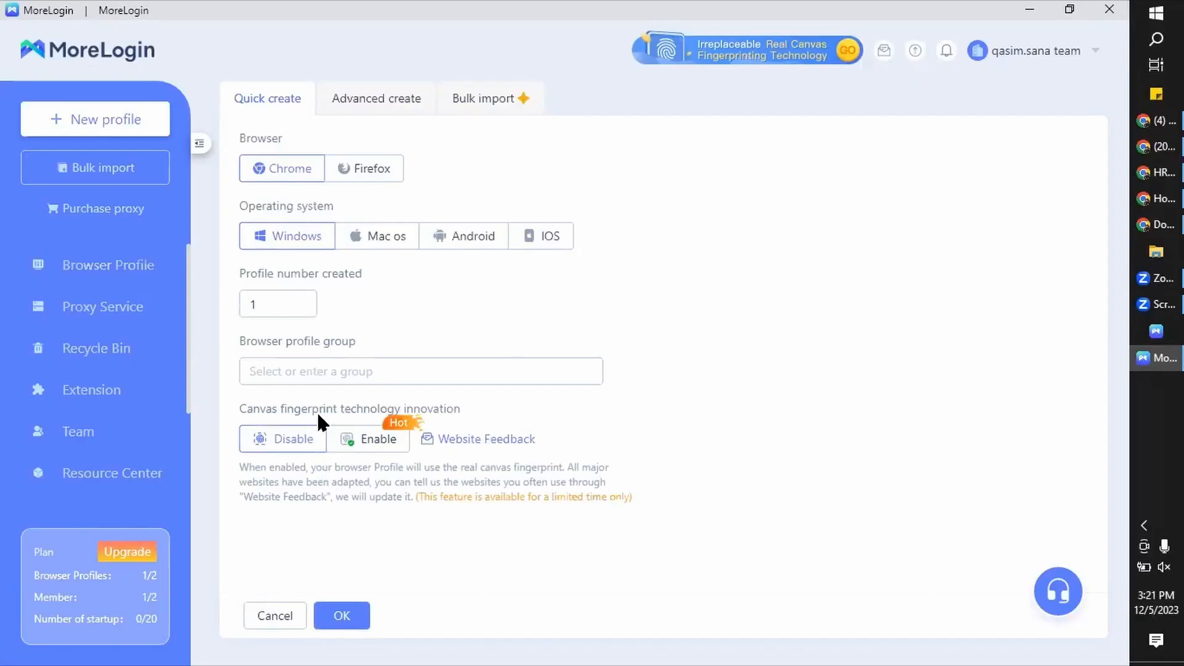
click(367, 449)
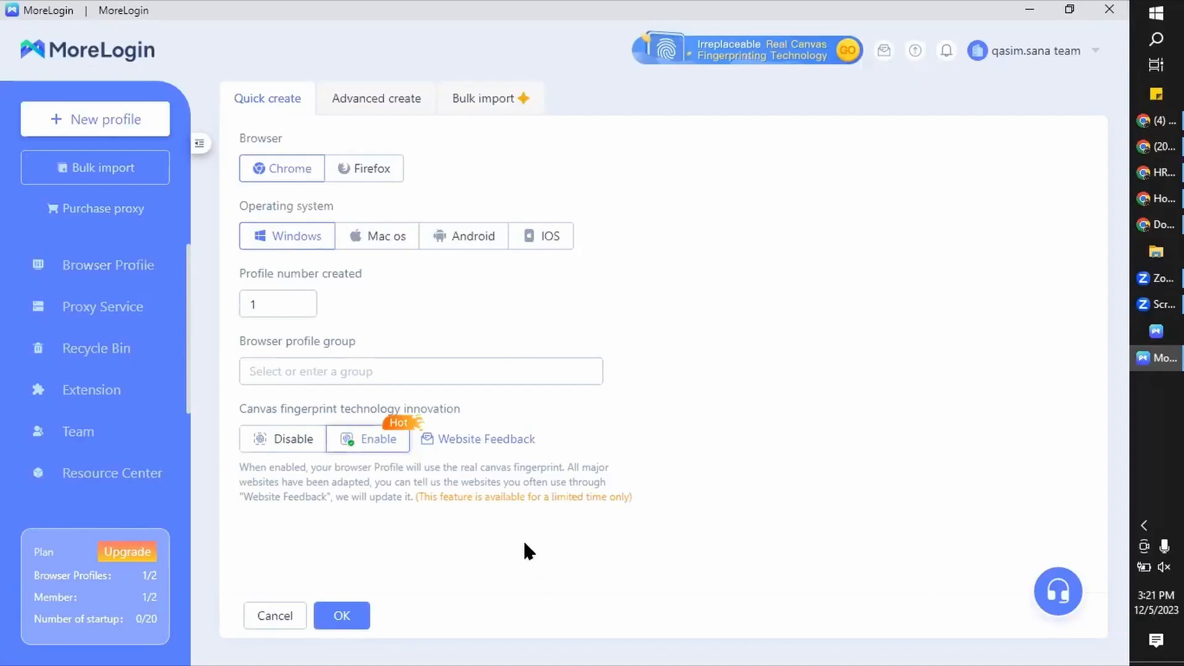
Step: Switch to the advanced creation form and name the browser profile "Test Node Maven Multan IP"
click(366, 100)
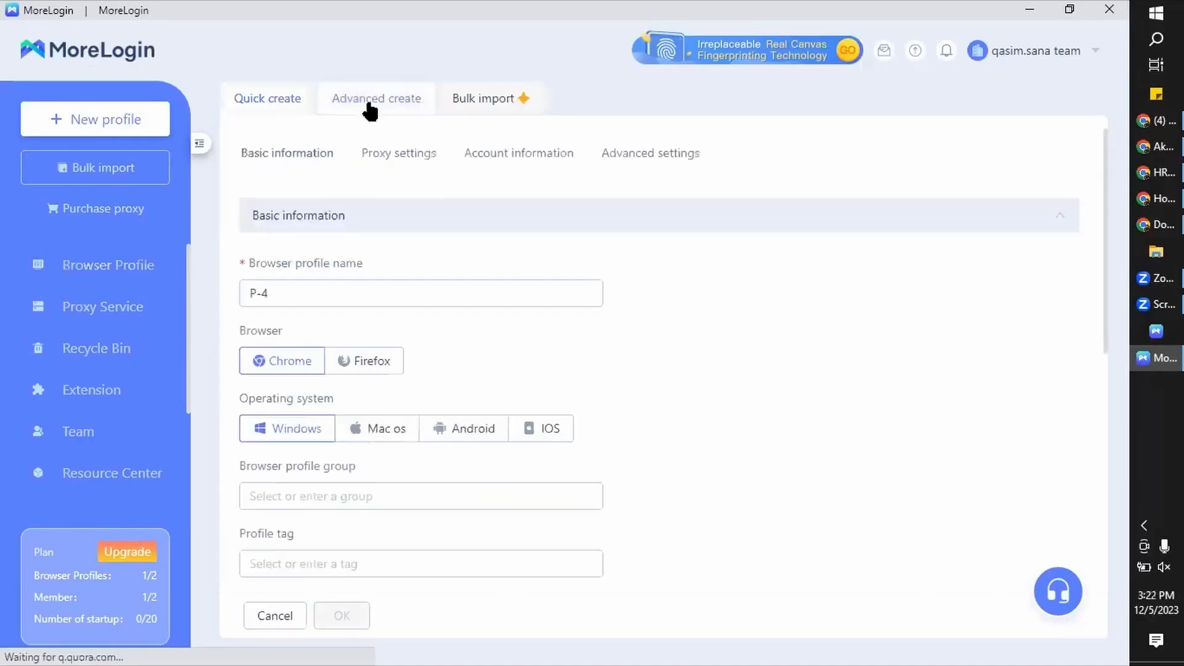
drag(294, 294, 203, 307)
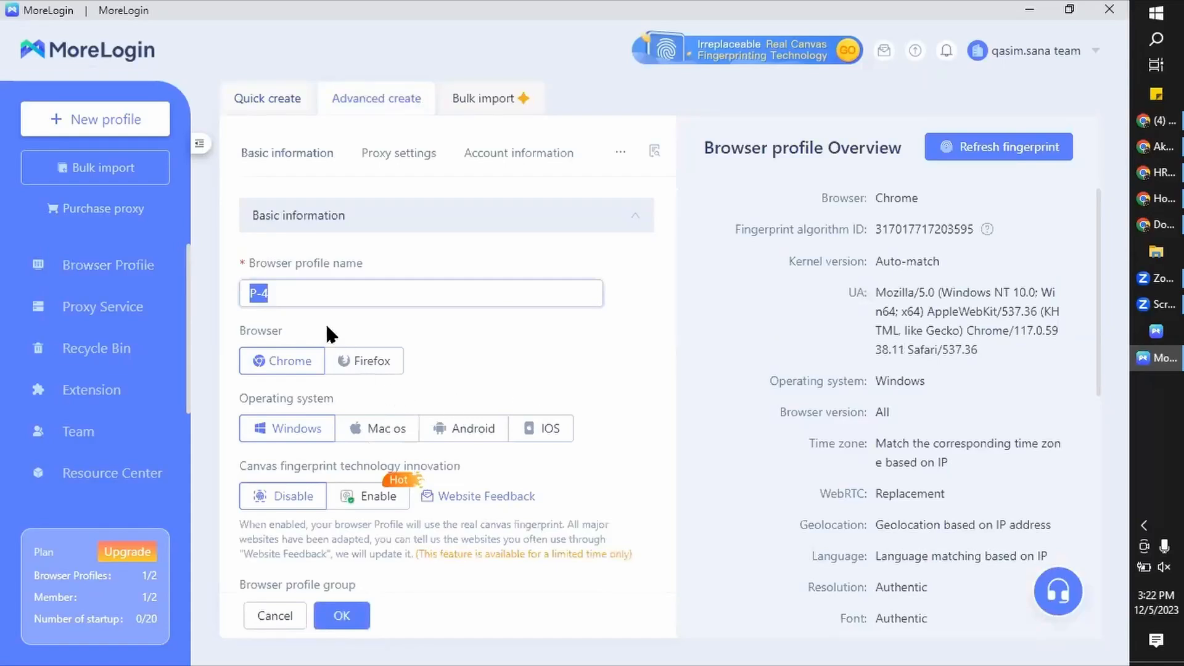
key(BackSpace)
text(Test Node)
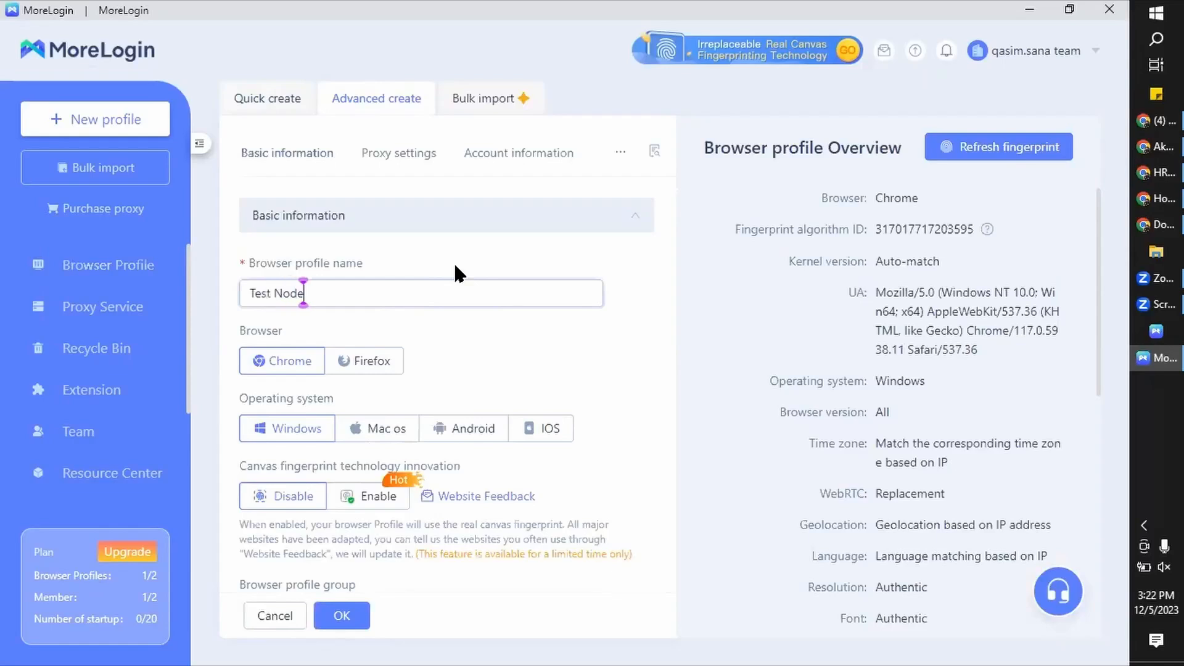
text( Maven M)
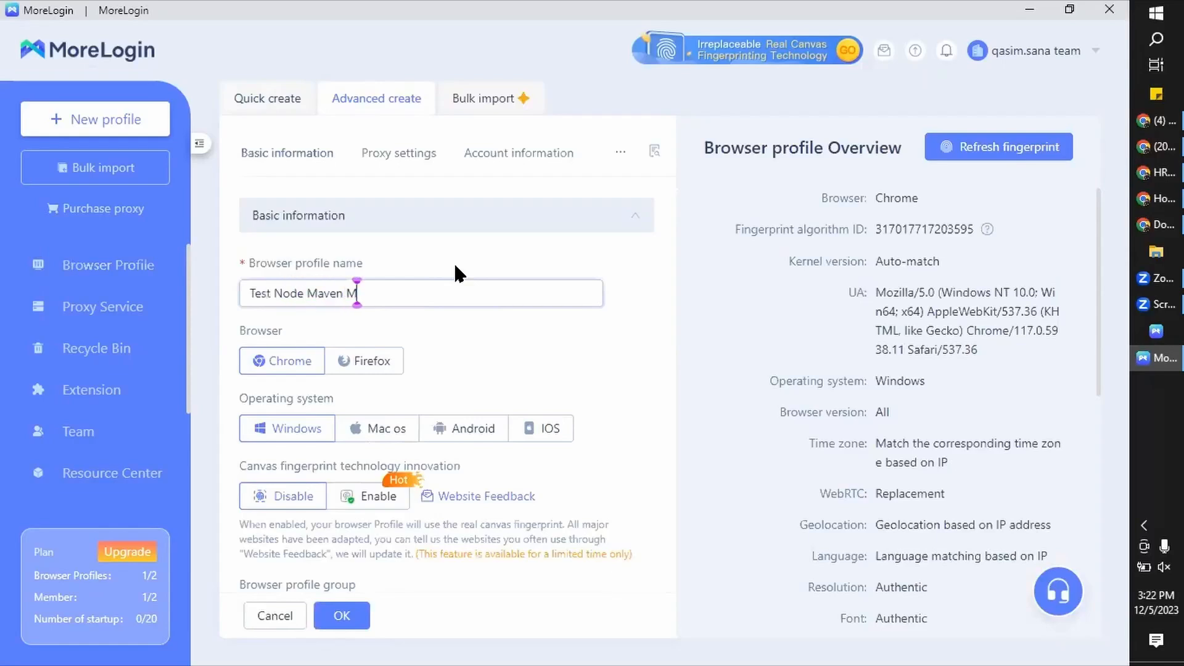
text(ultan IP)
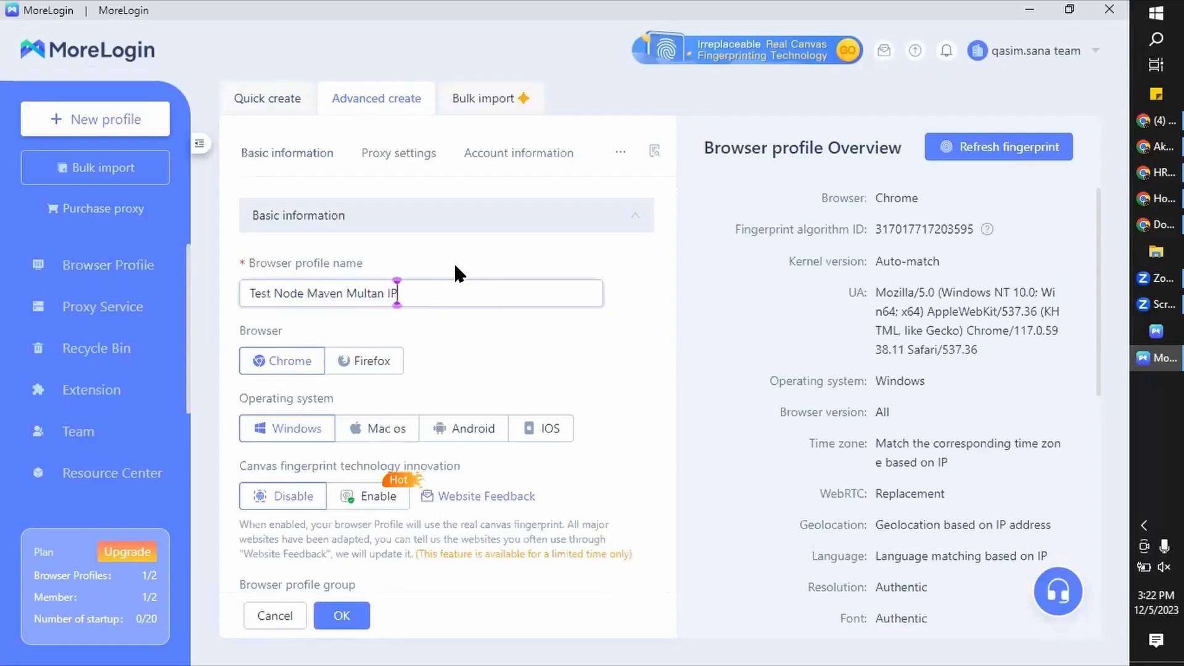
Step: Enable the canvas fingerprint technology for the profile in the advanced form's basic information
click(368, 384)
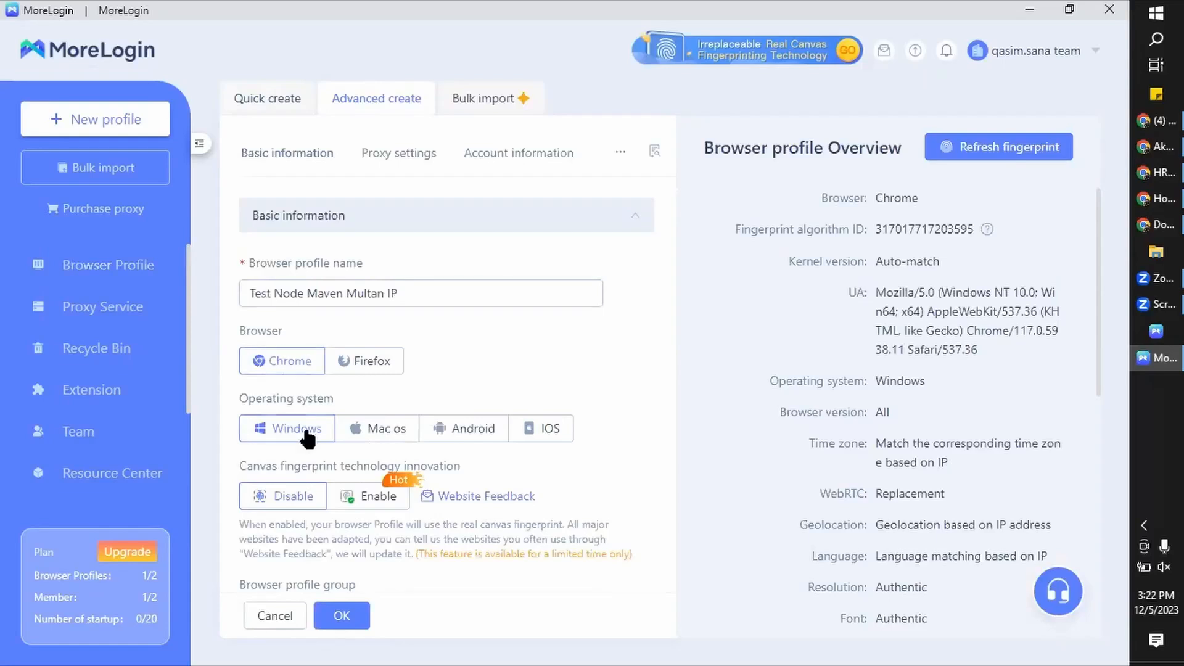
scroll(493, 503, down, 3)
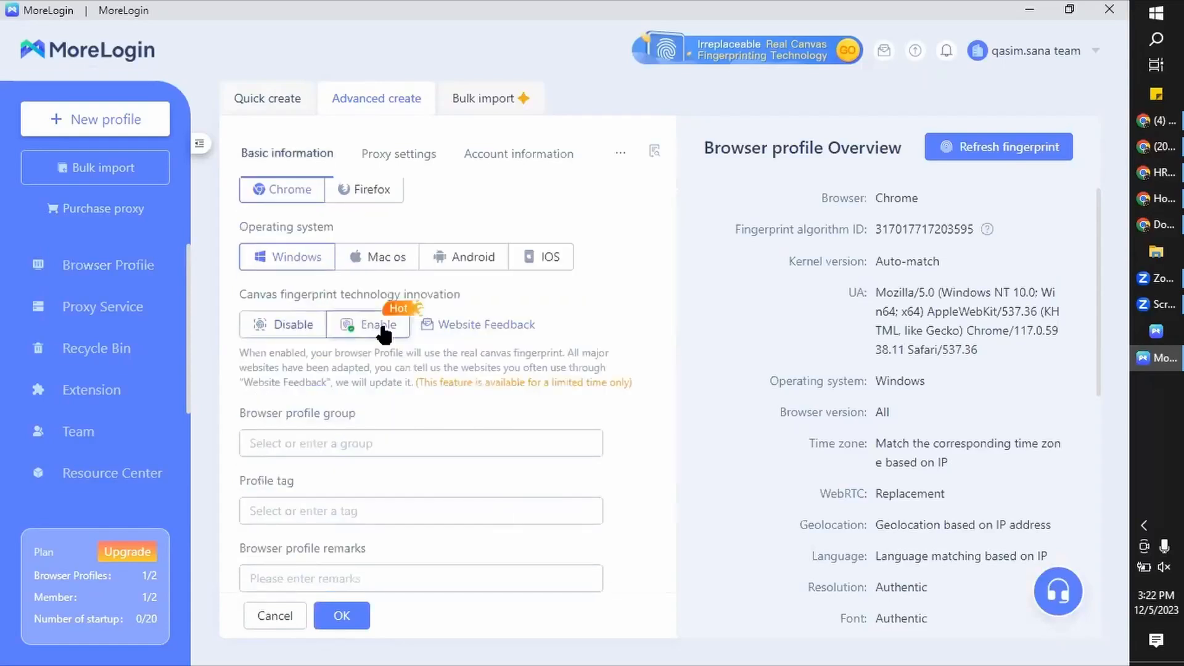
click(382, 327)
Step: Set the profile's proxy option to Custom and its proxy type to HTTP
scroll(351, 516, down, 3)
scroll(406, 351, down, 3)
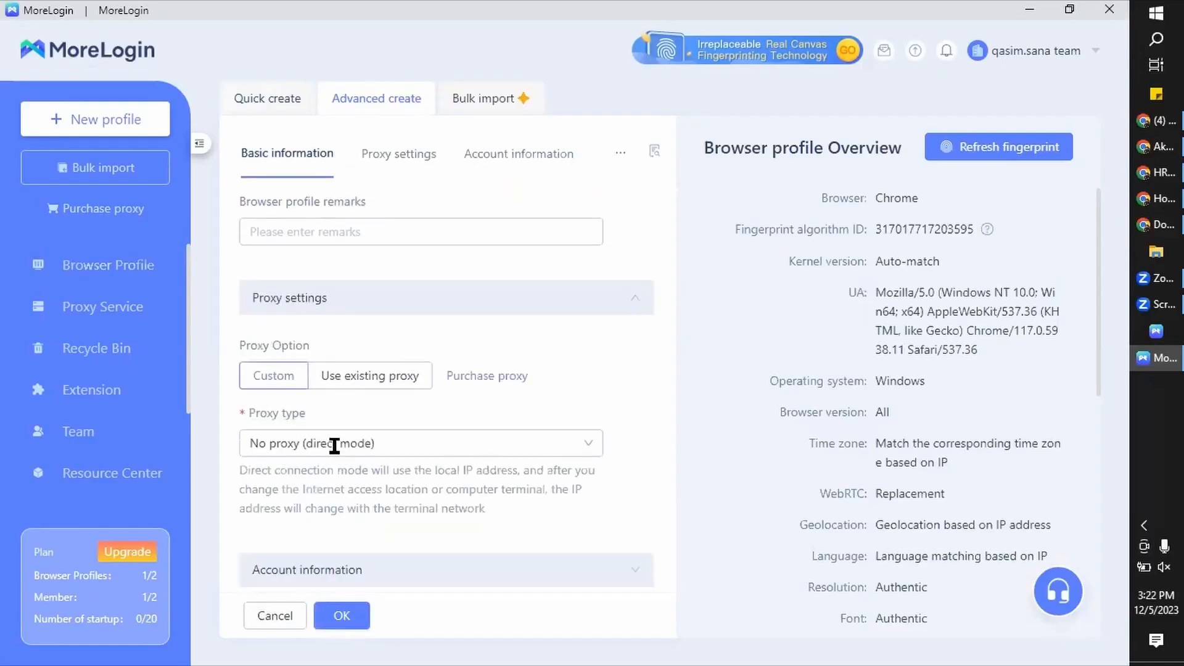
scroll(370, 419, up, 6)
scroll(379, 439, down, 3)
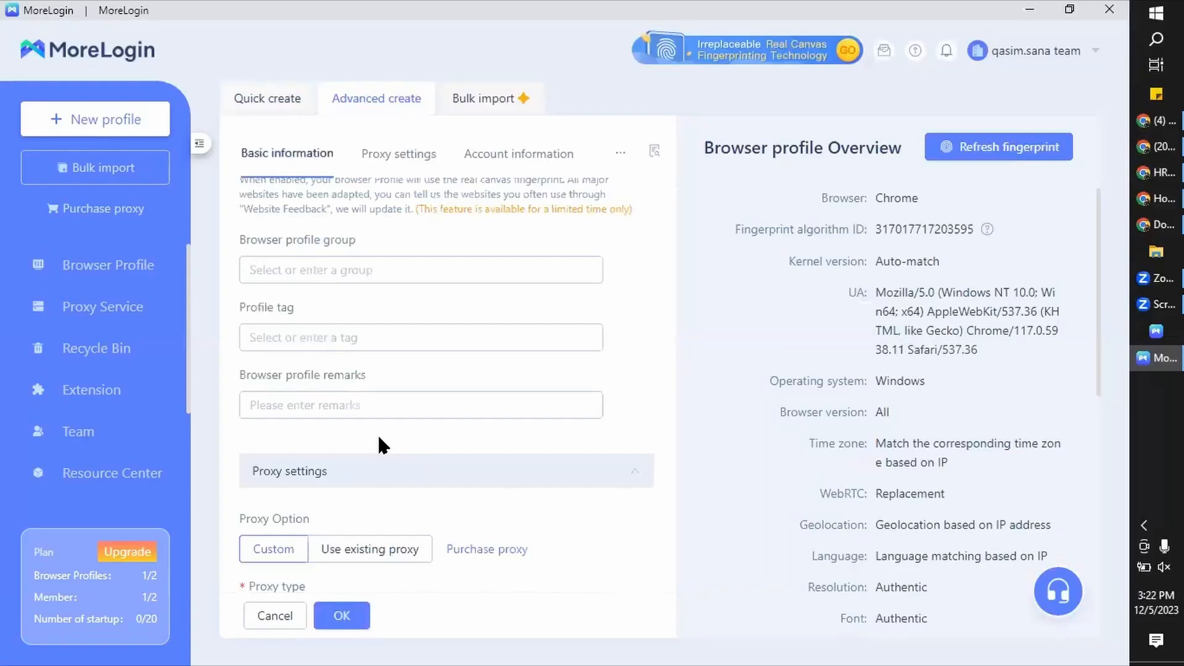
scroll(378, 434, down, 4)
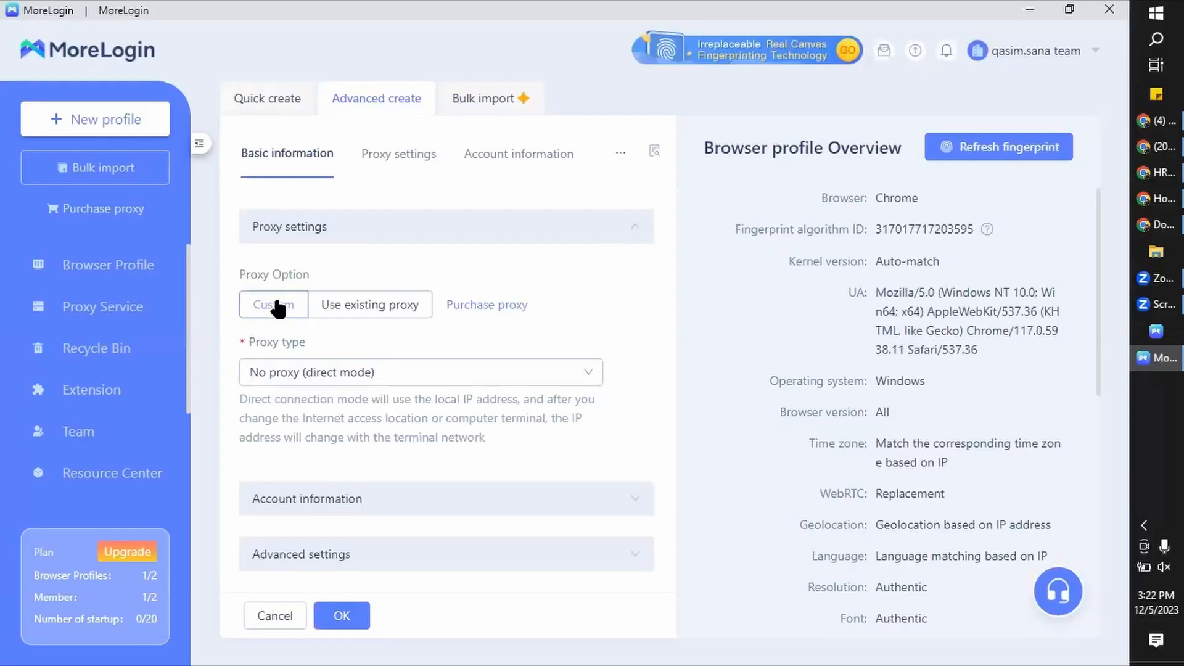
click(357, 309)
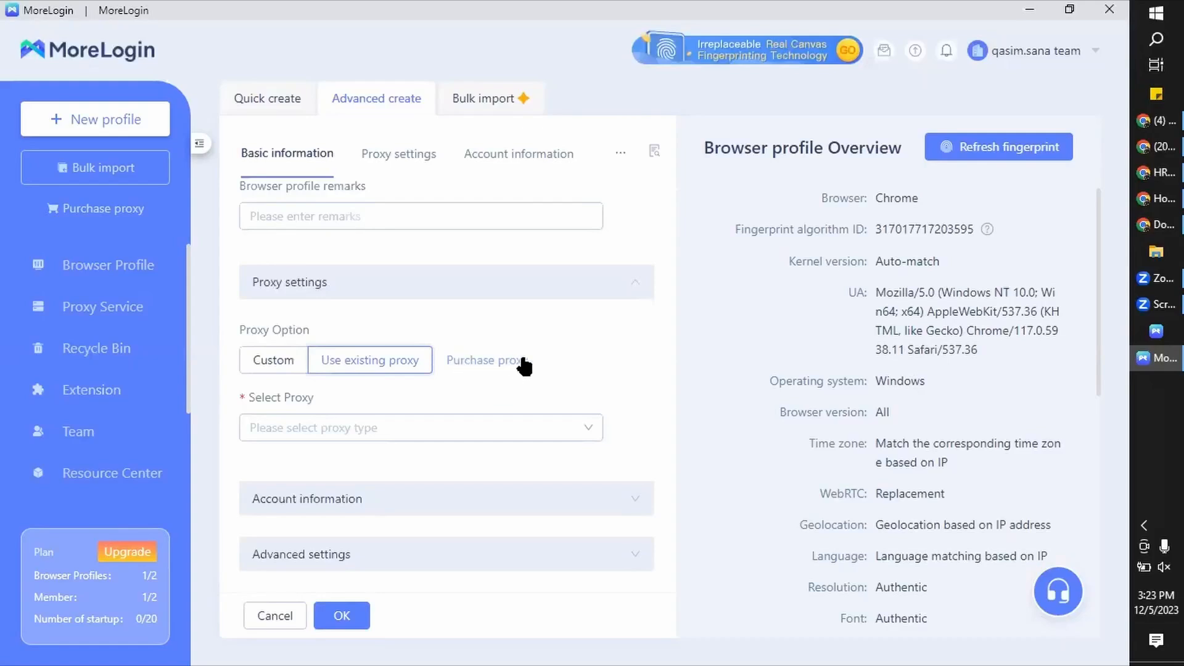
click(275, 368)
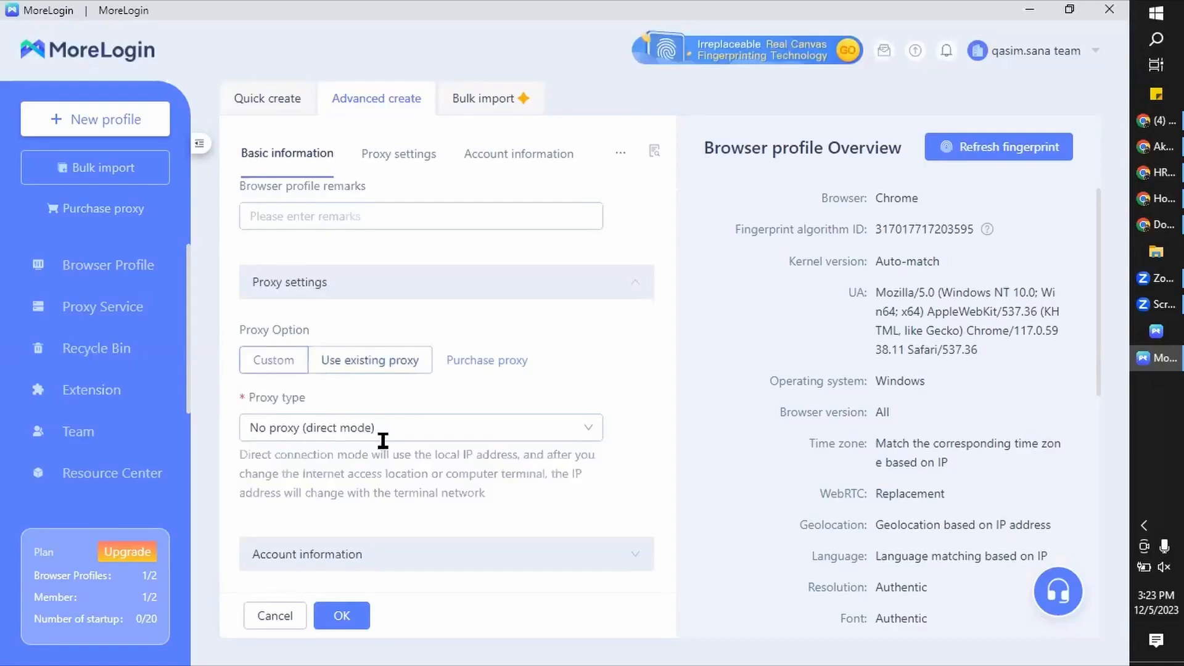
click(588, 427)
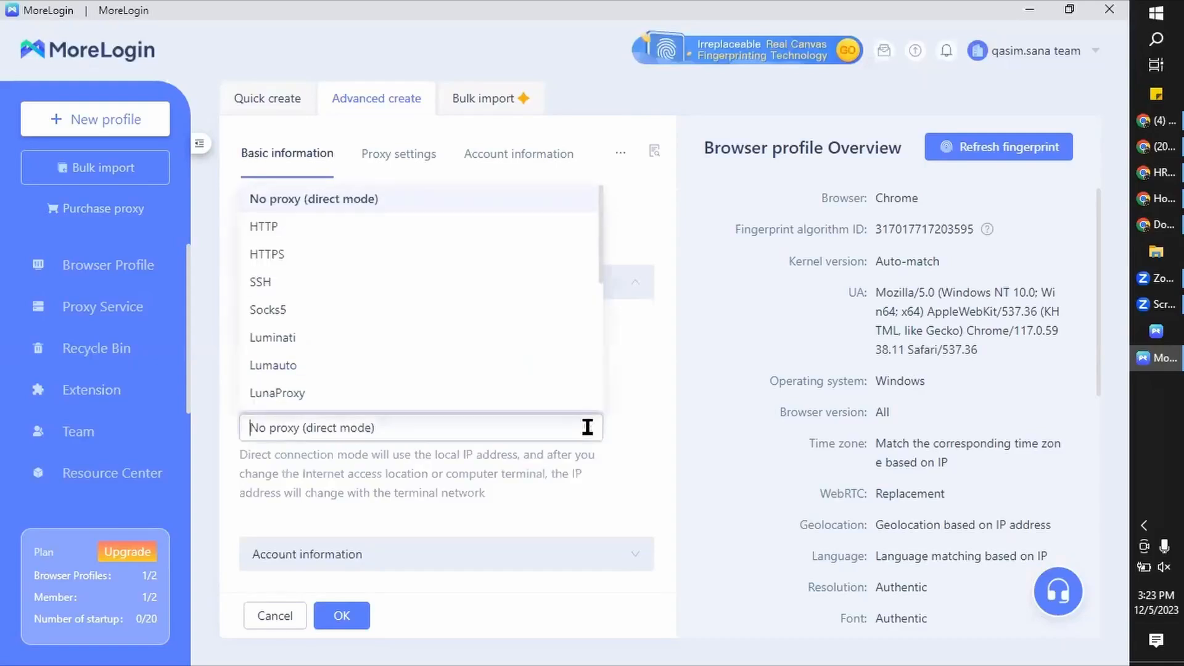
click(327, 228)
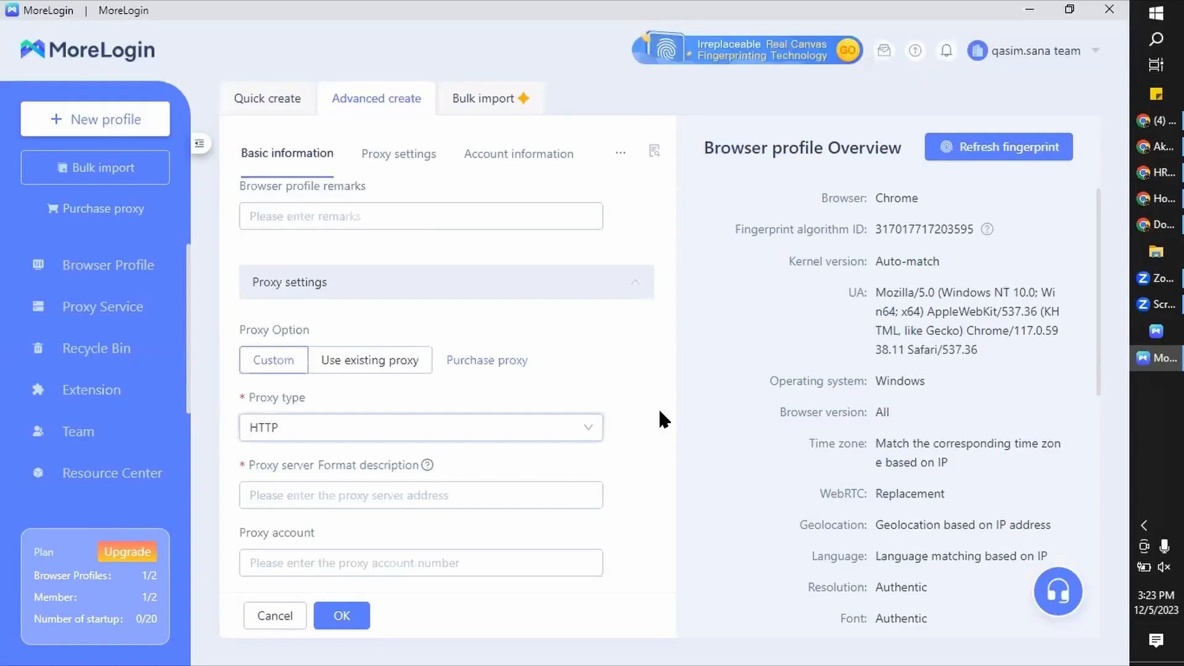
scroll(660, 411, down, 3)
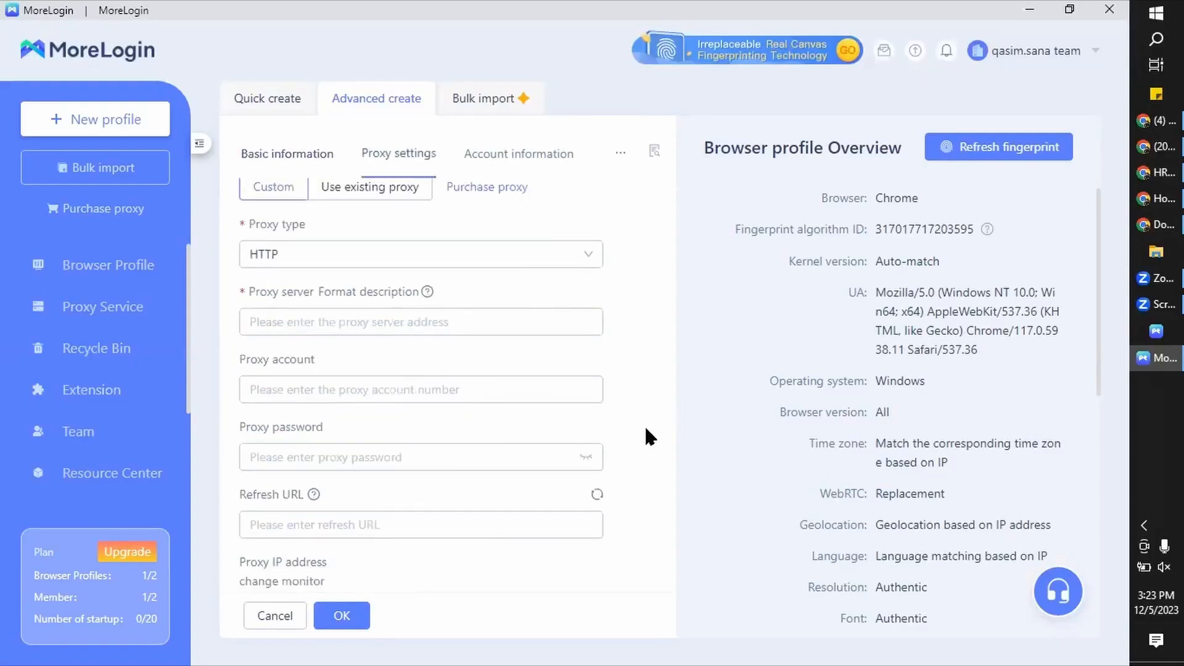
Step: Copy the host gate.nodemaven.com from the NodeMaven proxy setup page into the MoreLogin profile's proxy server address
click(339, 314)
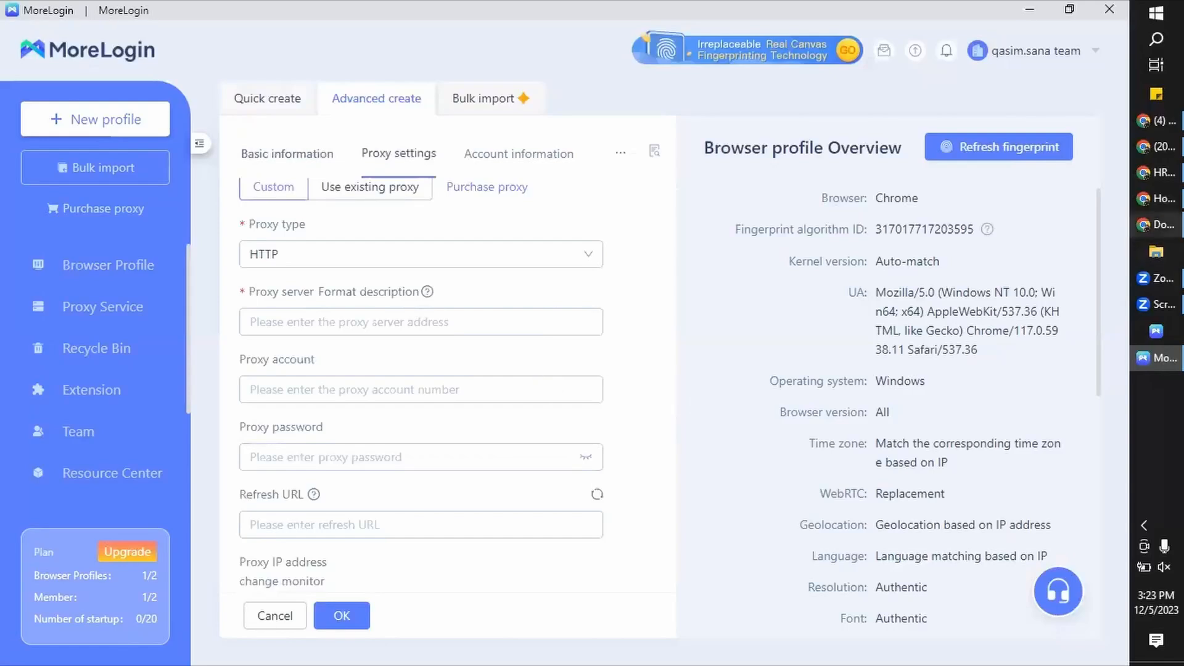
click(1138, 225)
click(98, 11)
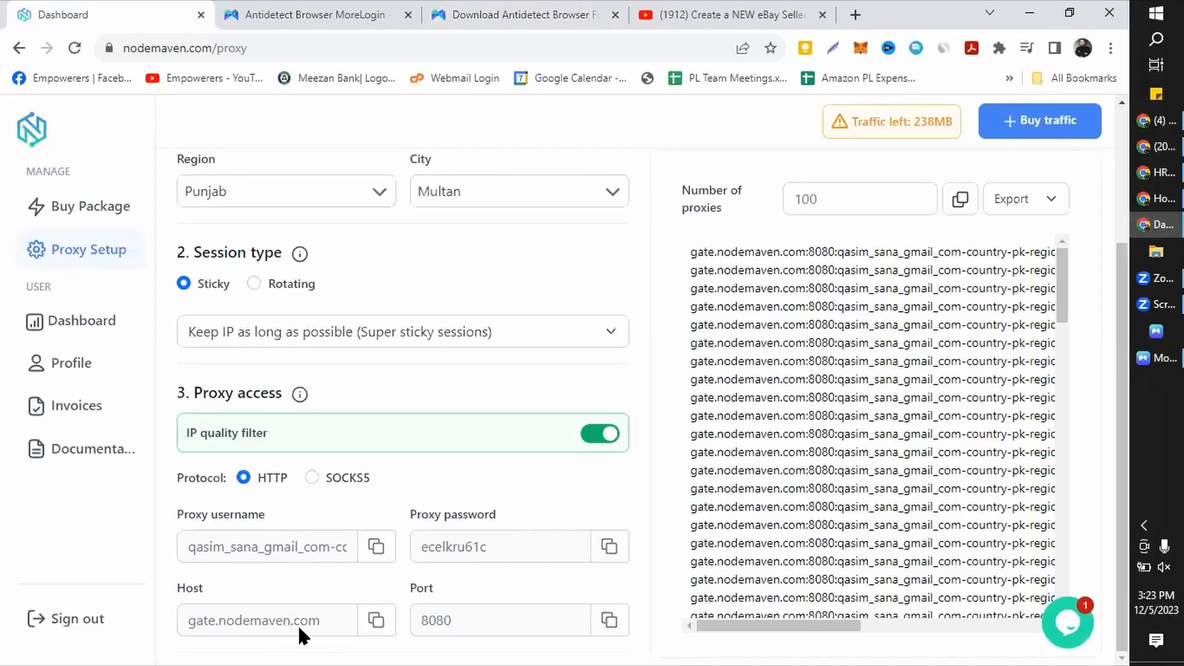
click(375, 620)
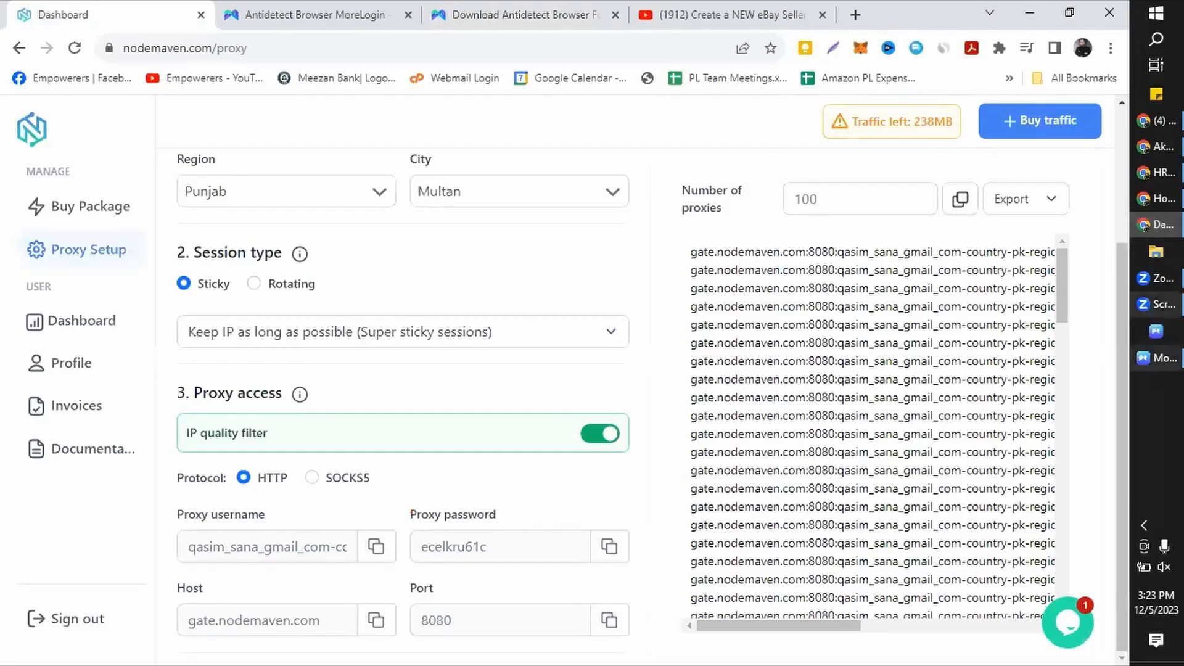
click(1160, 358)
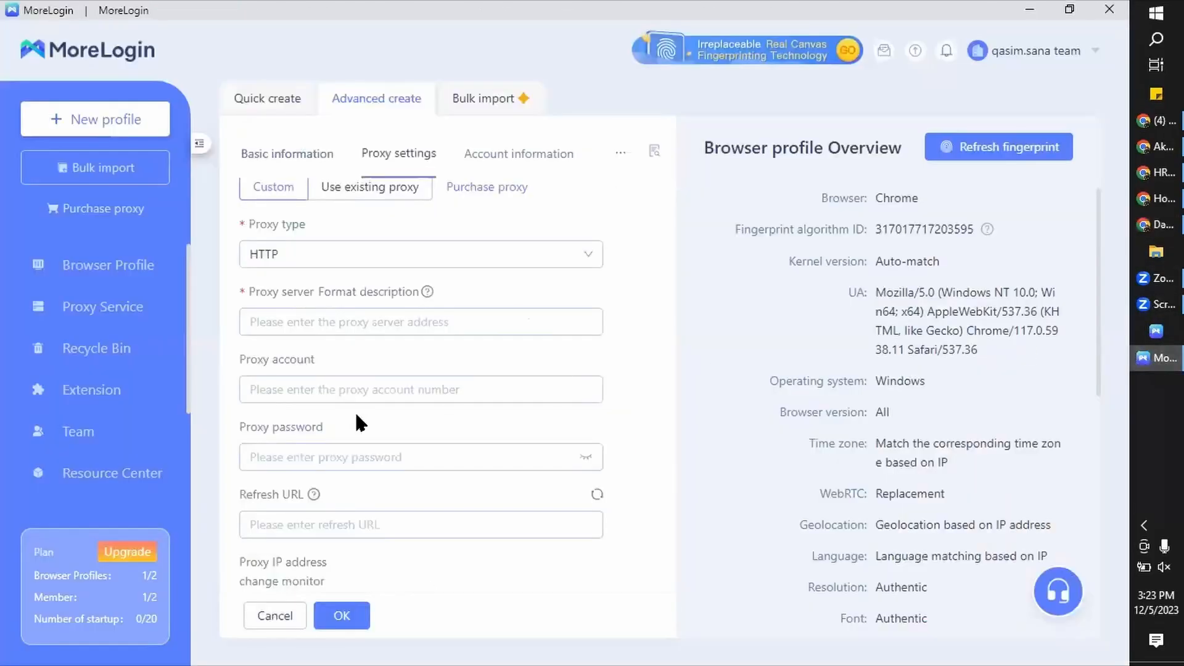
click(292, 323)
key(ctrl+v)
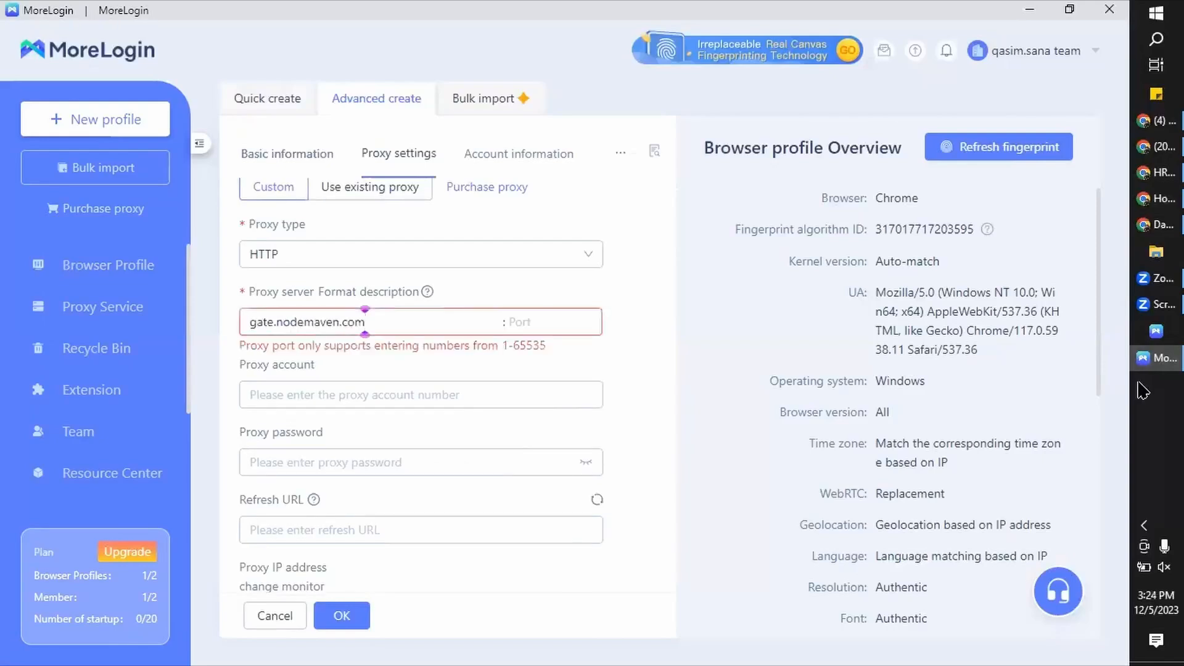
Step: Copy the port 8080 from the NodeMaven page into the port field of the MoreLogin proxy server
click(1153, 228)
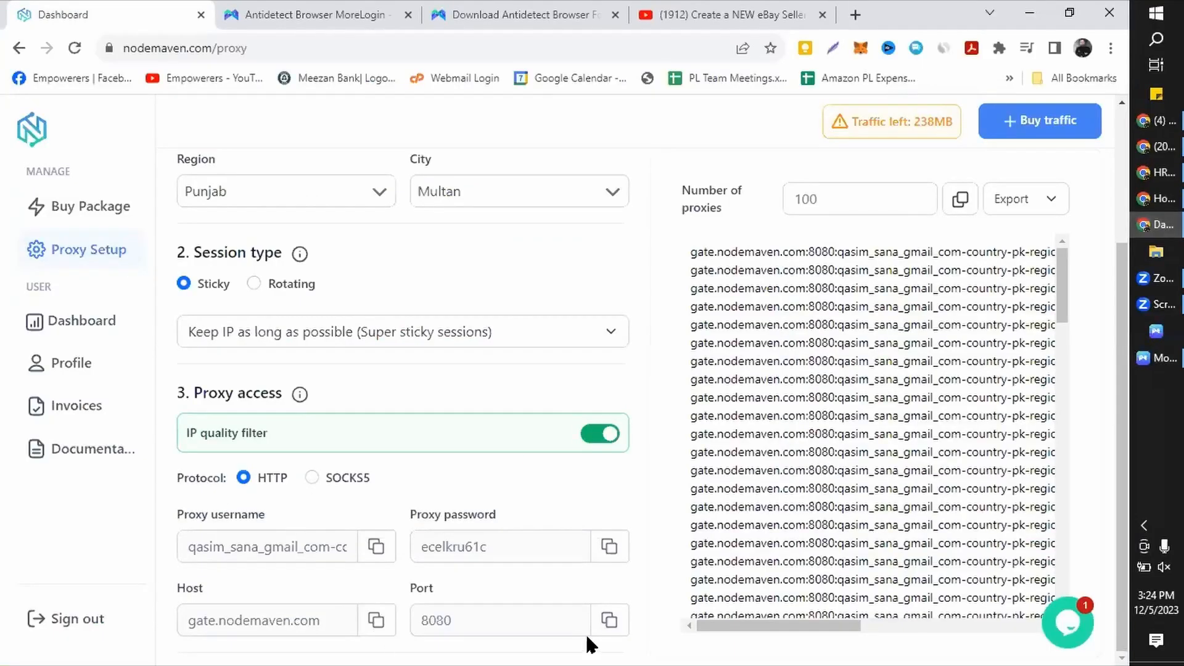
click(610, 620)
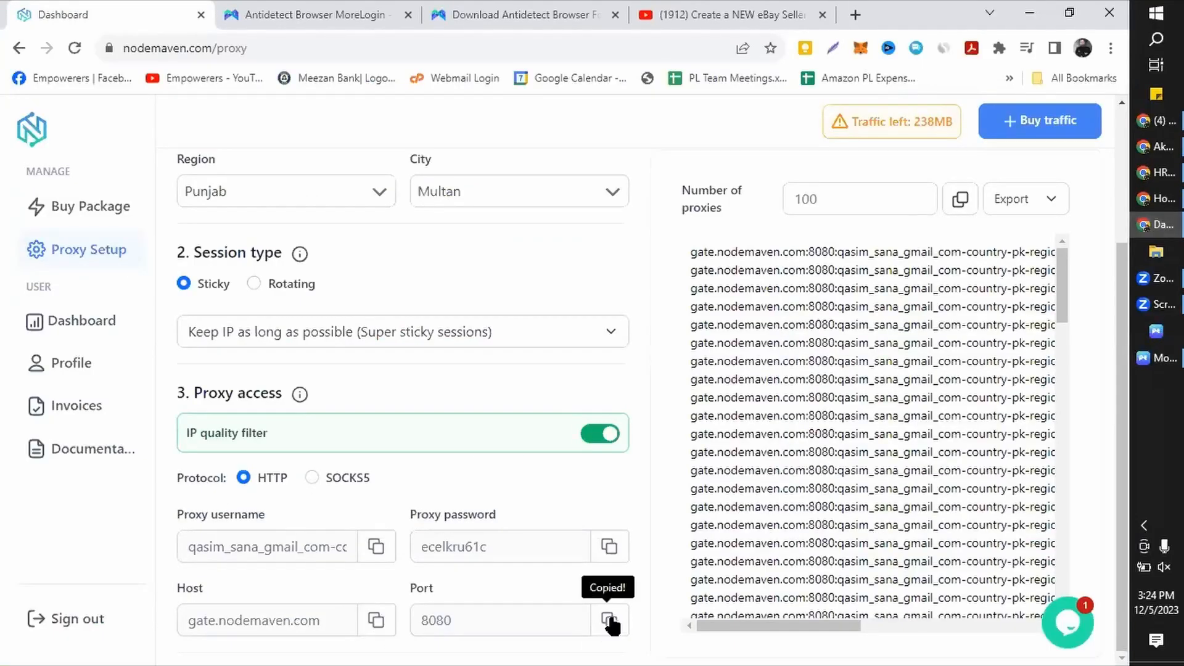
click(1157, 358)
click(549, 322)
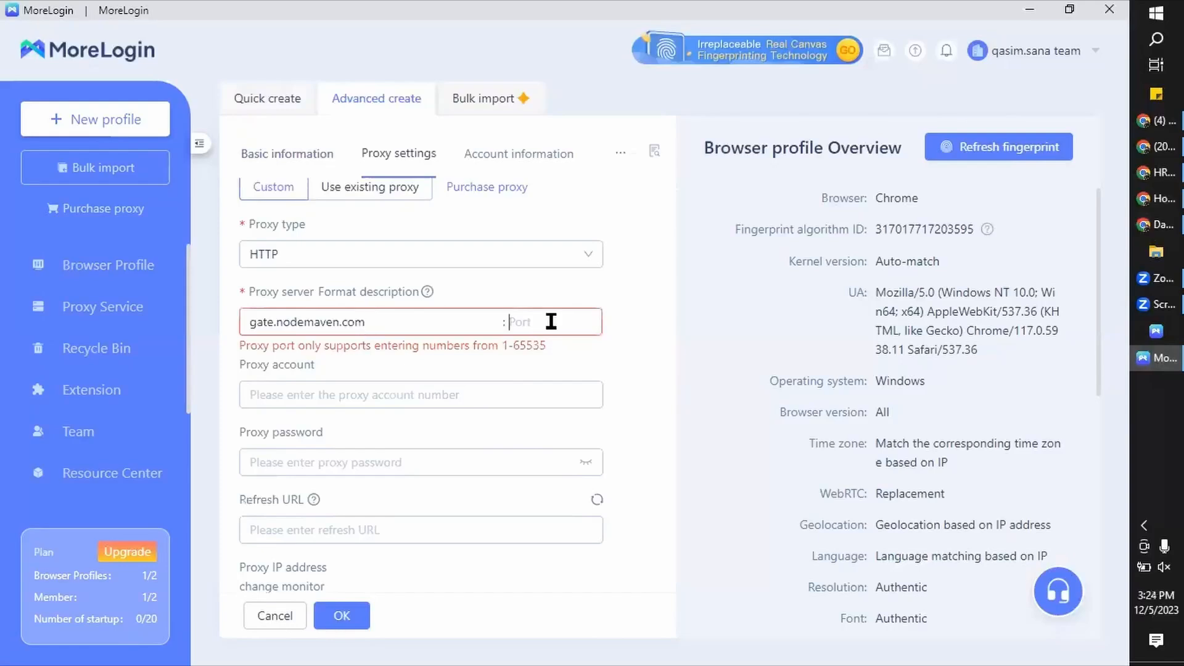
key(ctrl+v)
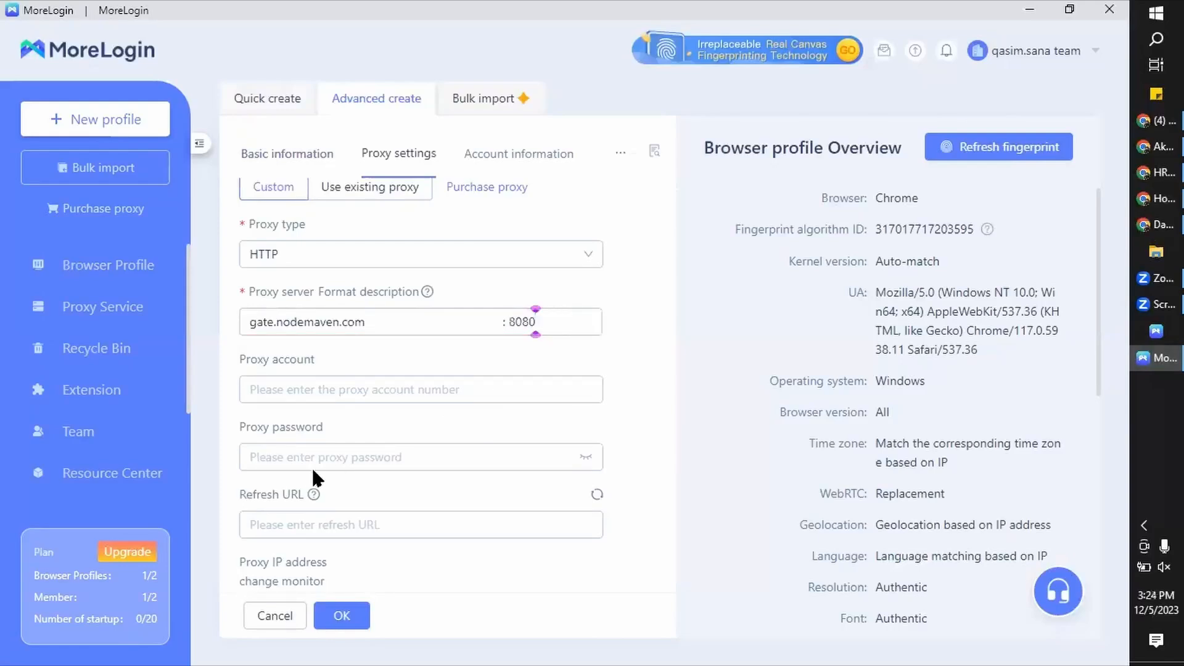
Step: Copy the proxy username from the NodeMaven page into the proxy account field in MoreLogin
click(1156, 358)
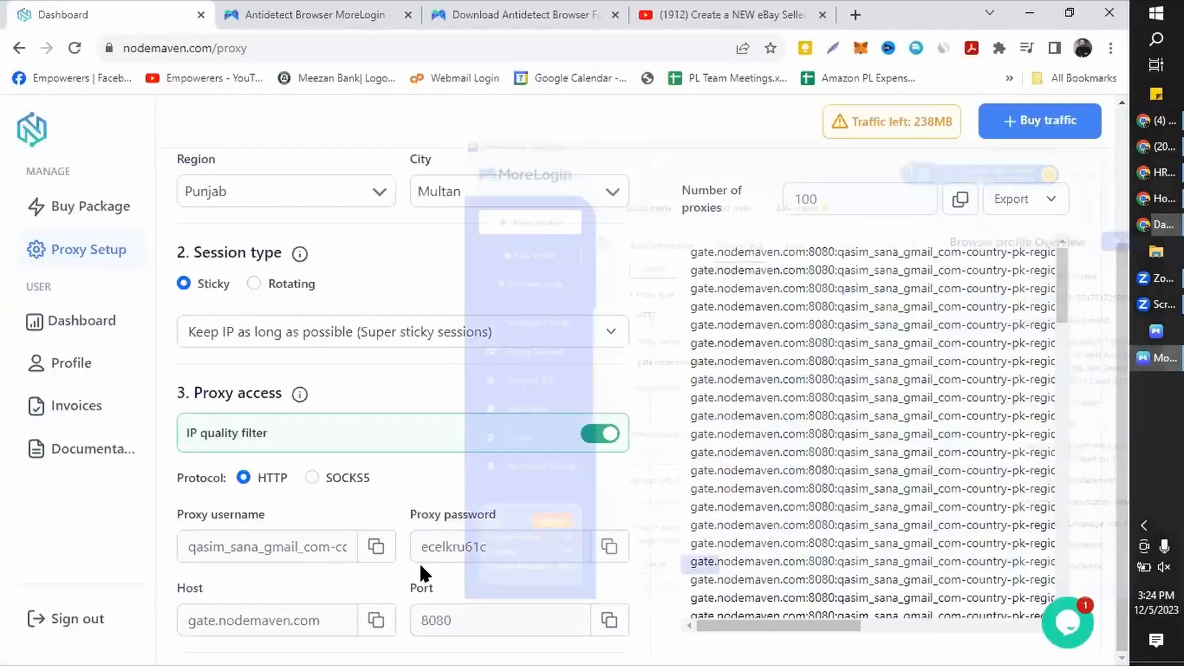
click(375, 555)
click(1156, 358)
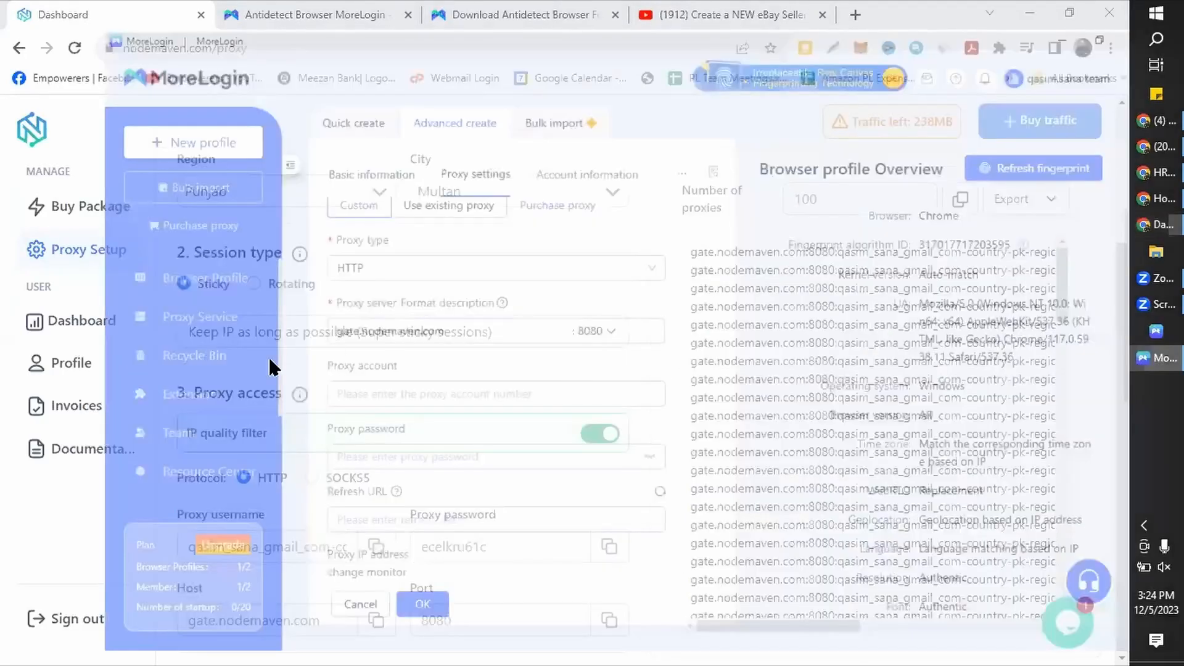
click(265, 385)
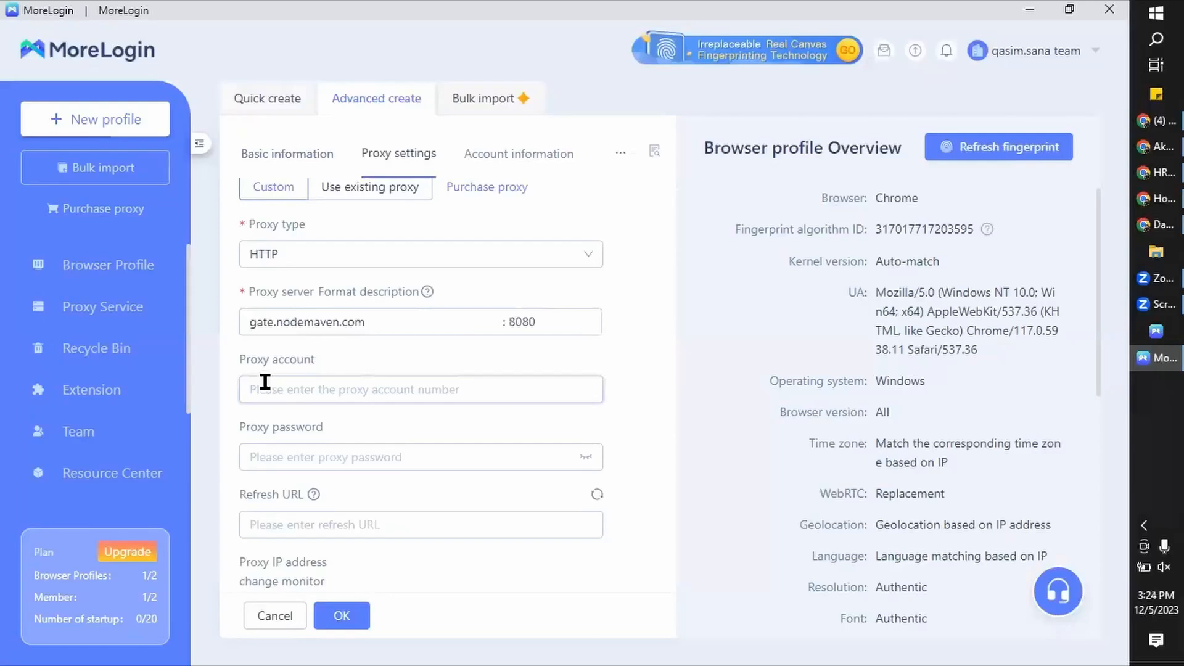
key(ctrl+v)
Step: Copy the proxy password from the NodeMaven page into the proxy password field in MoreLogin
click(1156, 225)
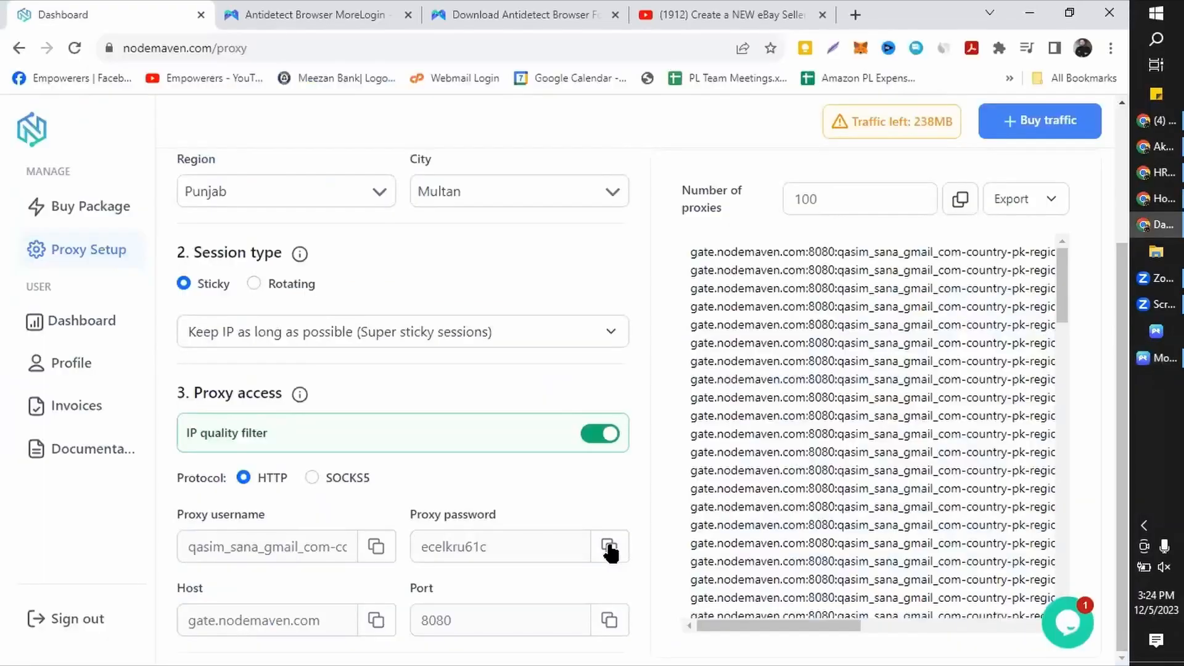
click(609, 547)
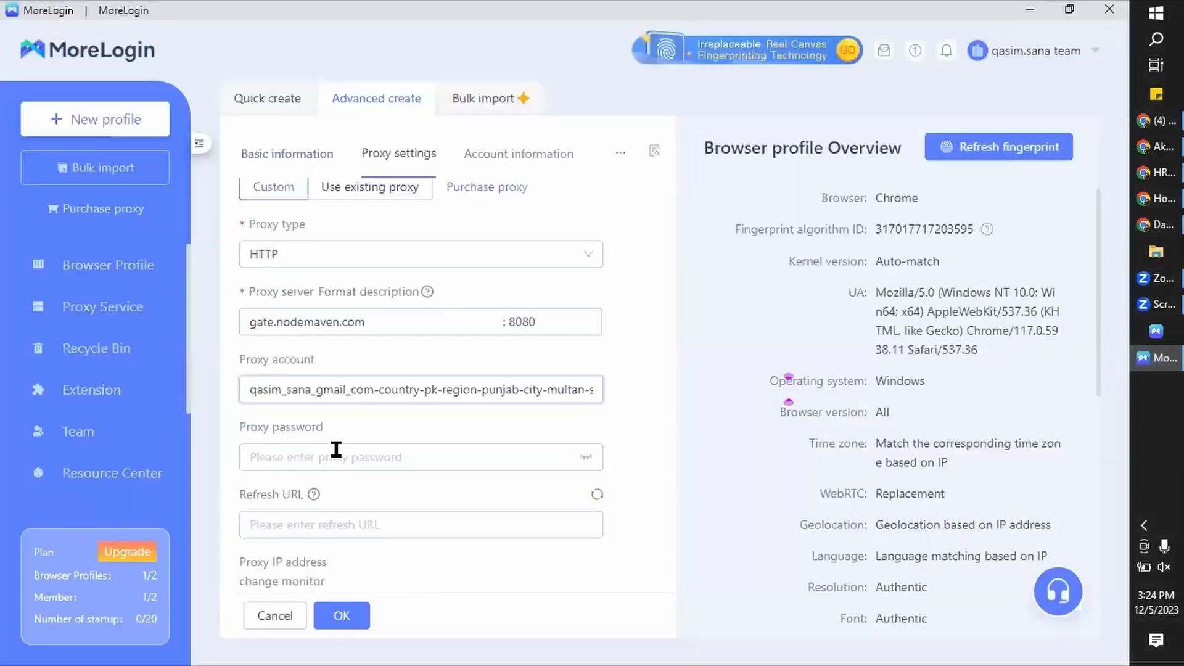
click(336, 449)
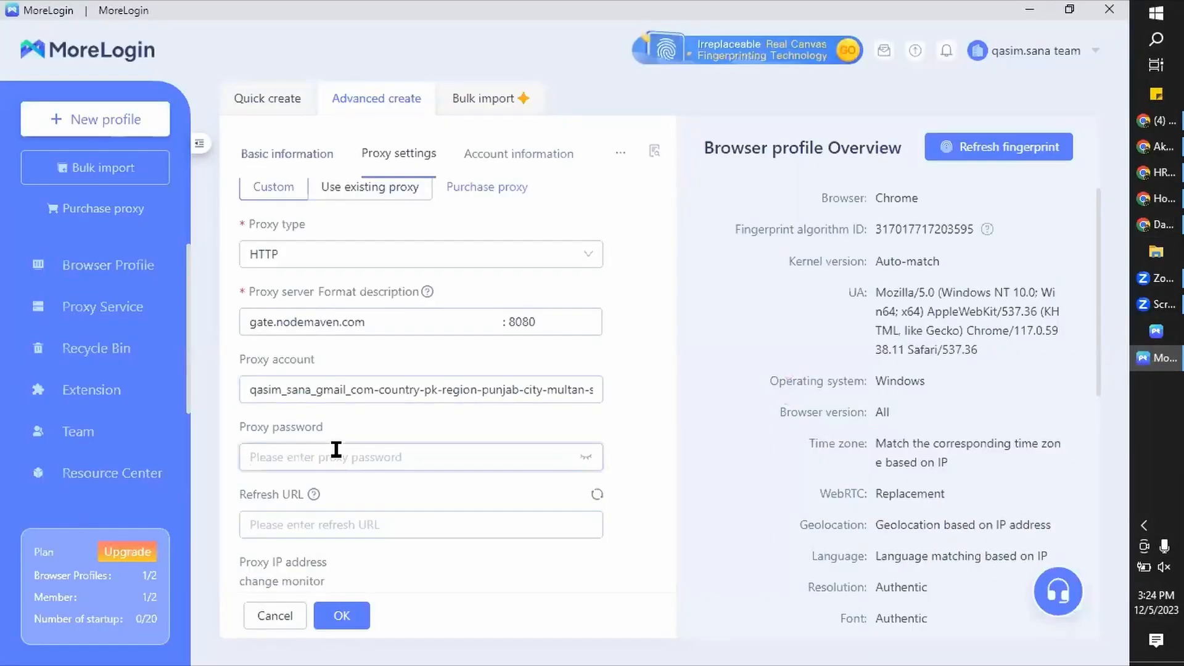
key(ctrl+v)
Step: Review the entered proxy details and run proxy detection to test the connection
scroll(597, 497, down, 3)
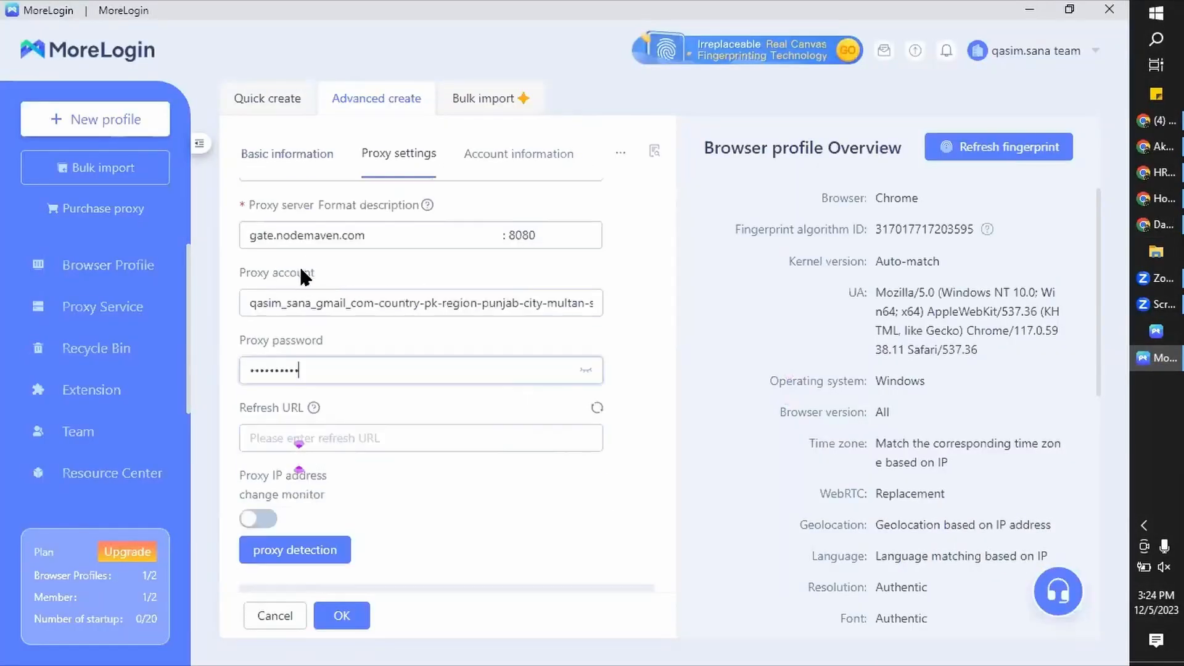
scroll(343, 315, up, 3)
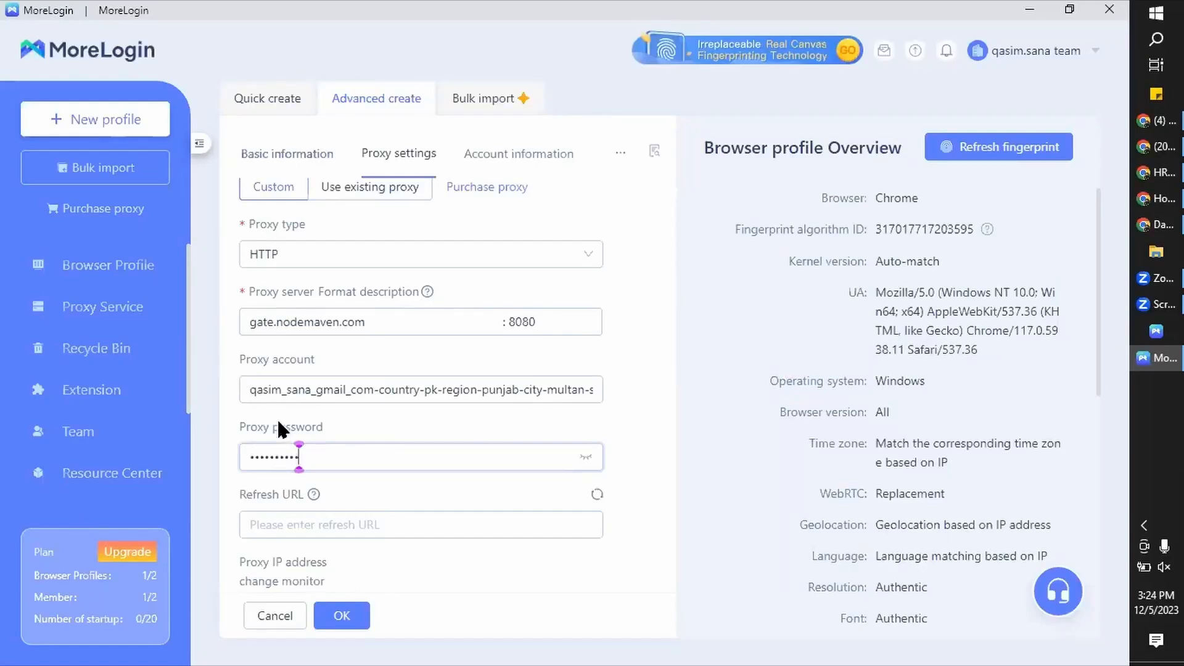
scroll(298, 457, down, 3)
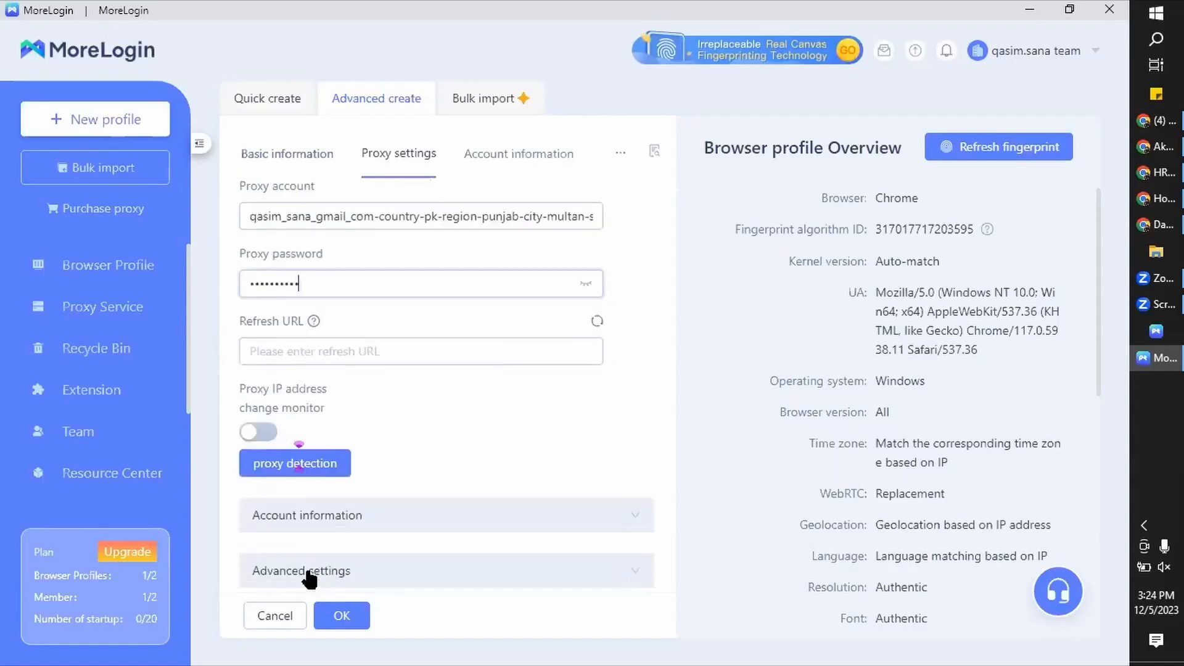
click(331, 465)
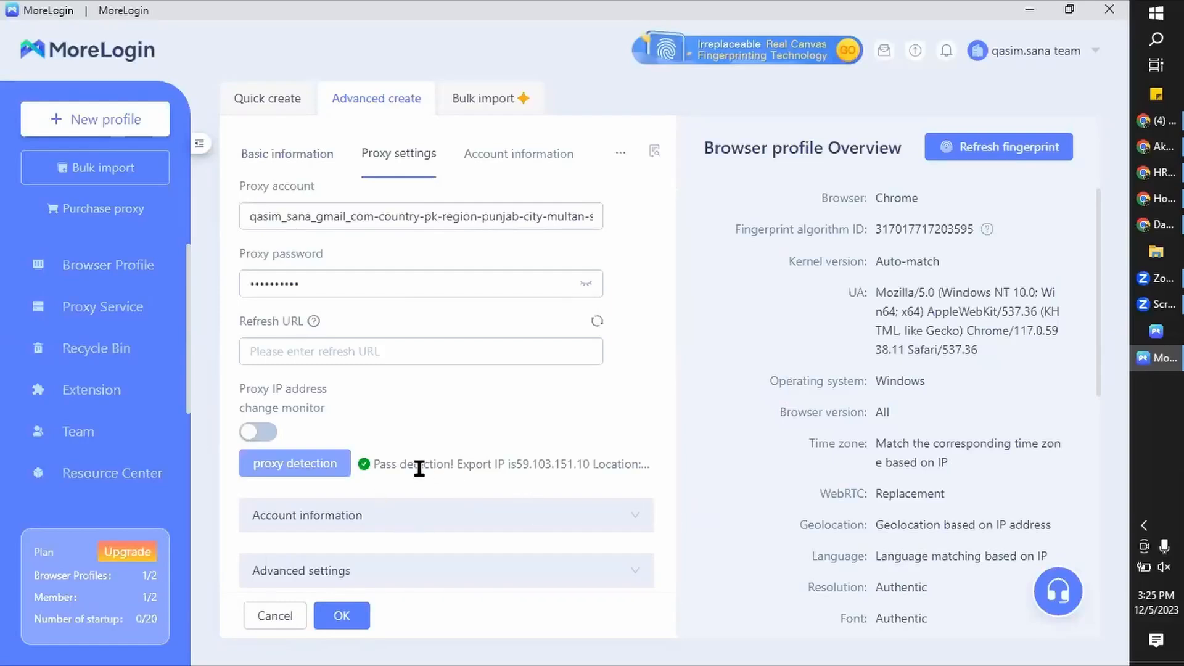
scroll(617, 444, up, 2)
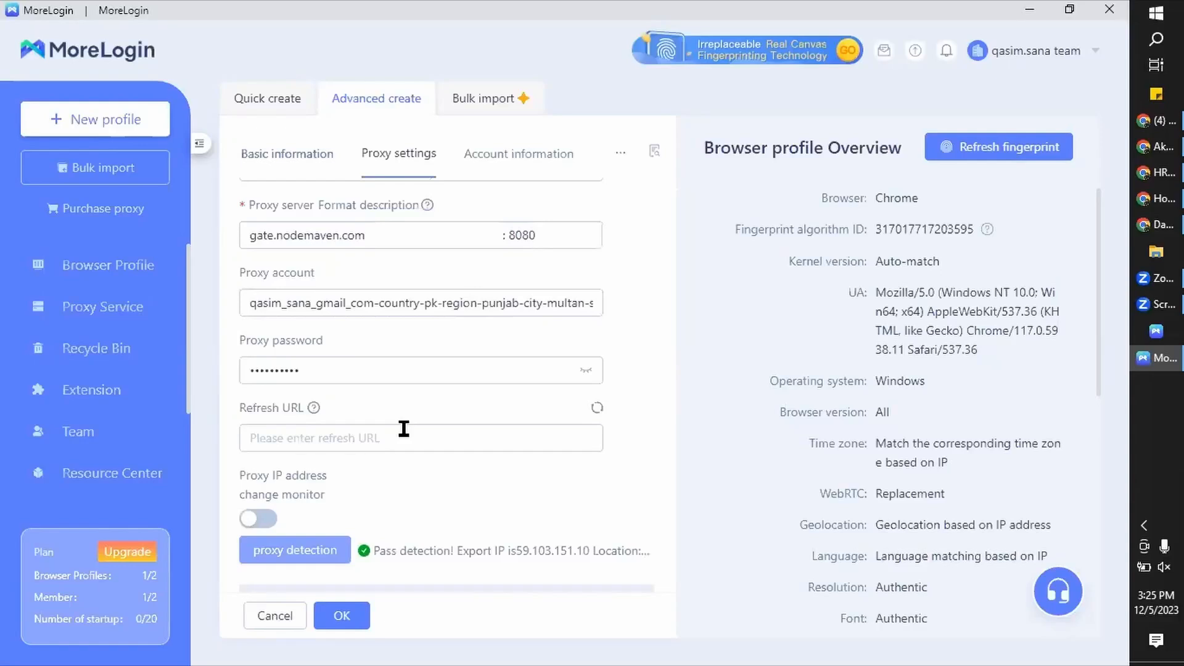
Step: Clear the proxy password, proxy account, host and port fields in the new profile's proxy settings
drag(322, 370, 191, 361)
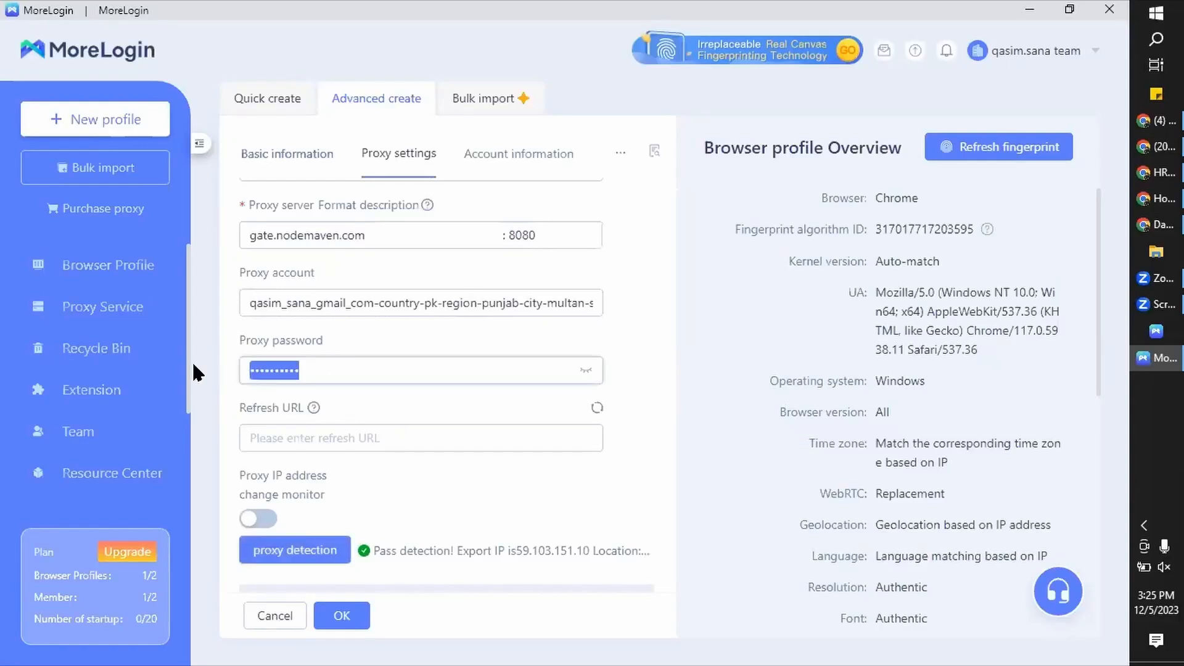
key(BackSpace)
double_click(343, 302)
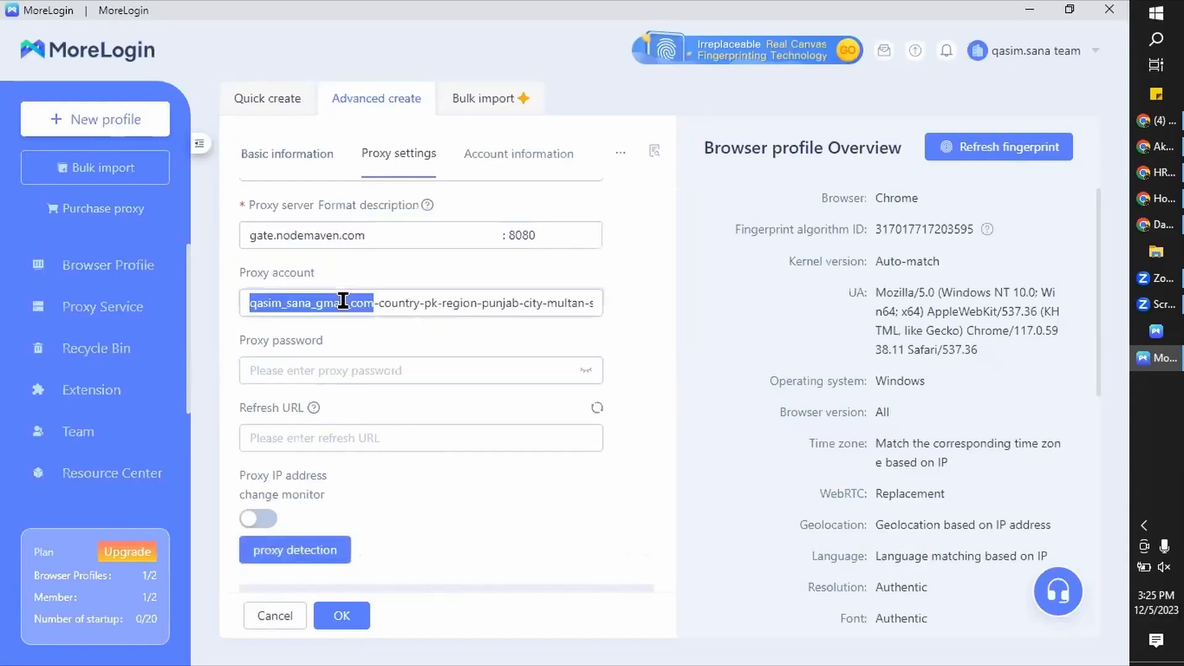
key(ctrl+a)
key(BackSpace)
double_click(332, 230)
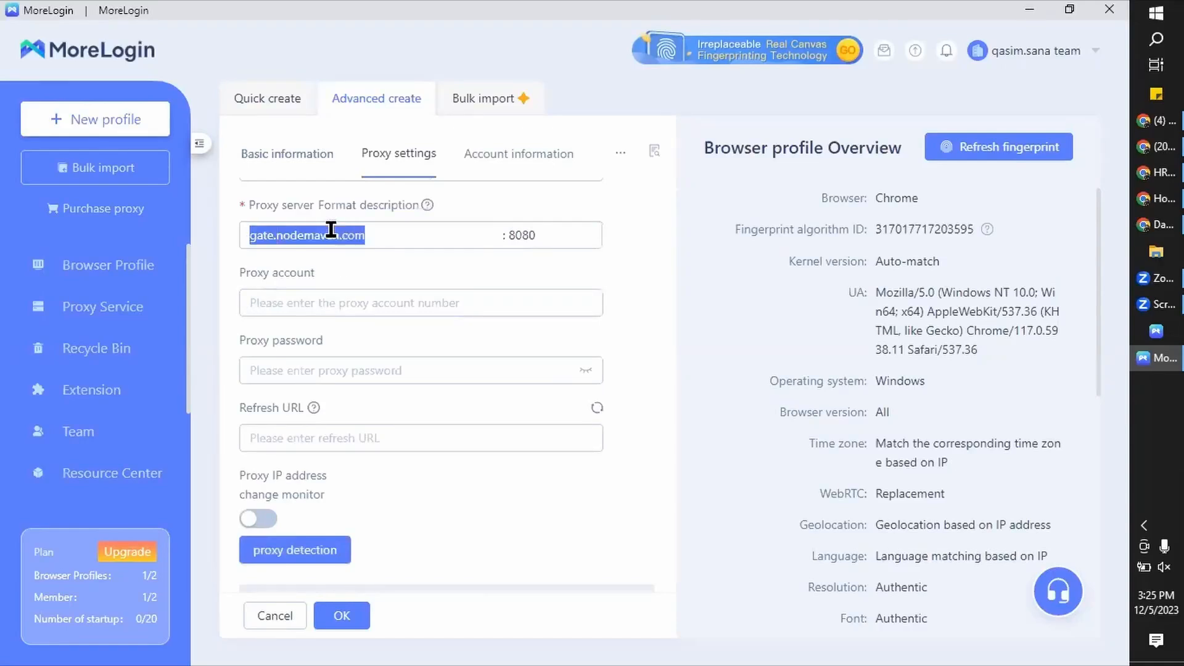
key(BackSpace)
double_click(527, 238)
key(BackSpace)
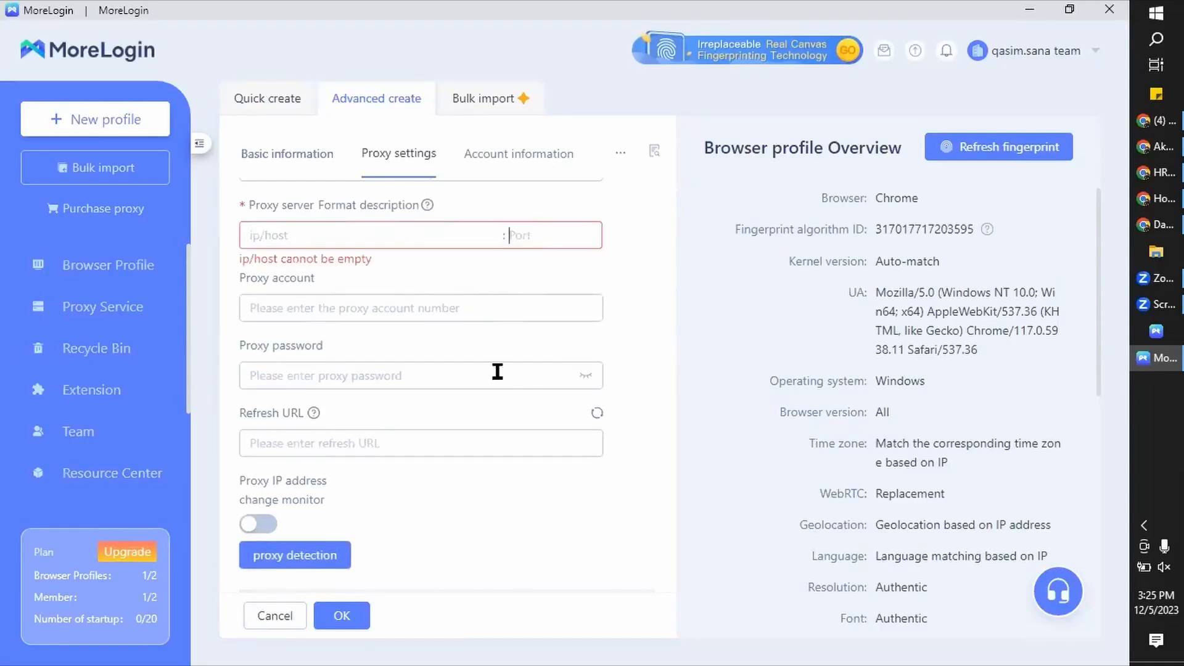
click(278, 239)
click(653, 489)
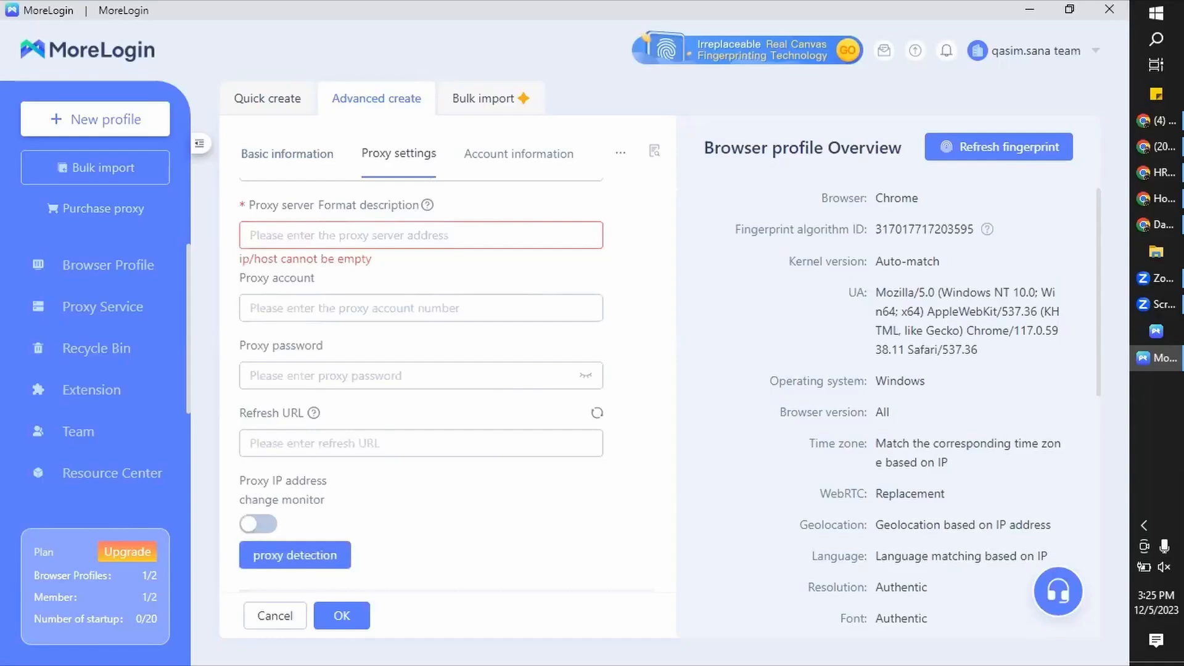
Step: Copy the first complete proxy string, including account and proxy password, from the NodeMaven list into the MoreLogin proxy server field
click(1156, 225)
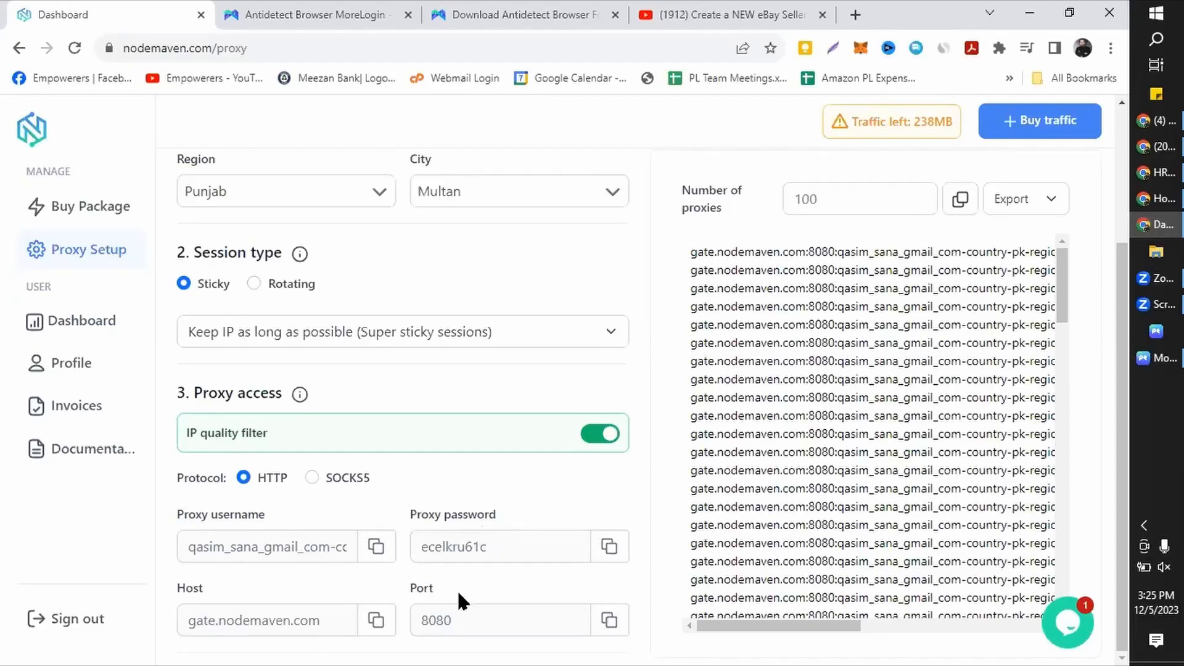
triple_click(742, 249)
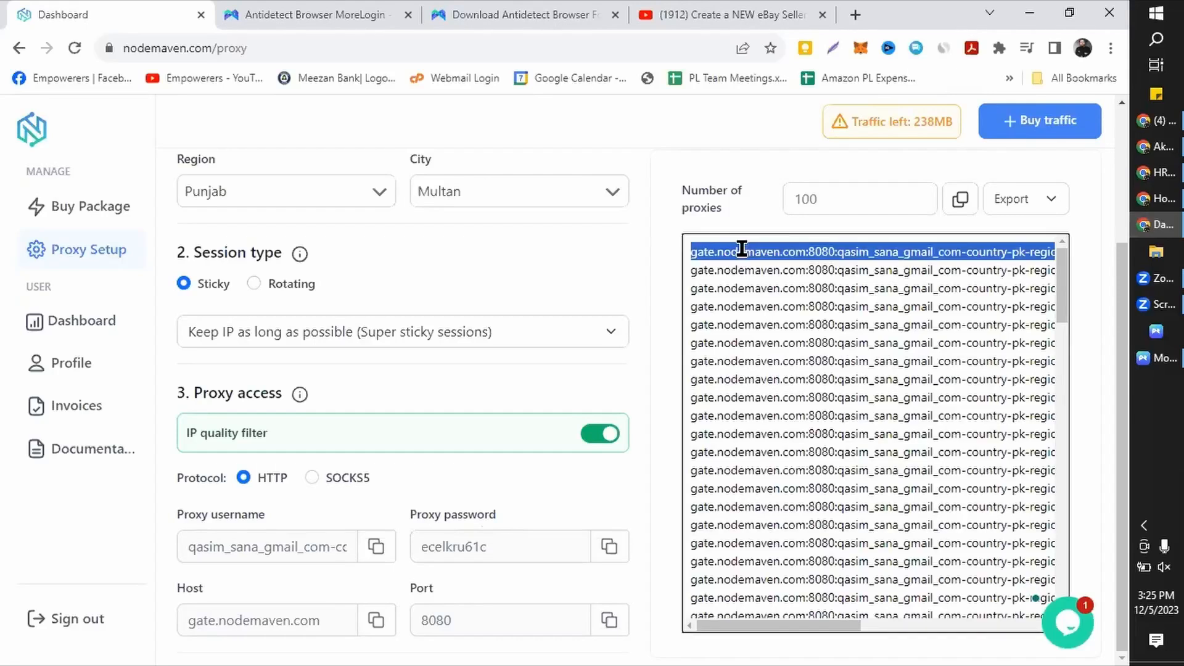
right_click(743, 250)
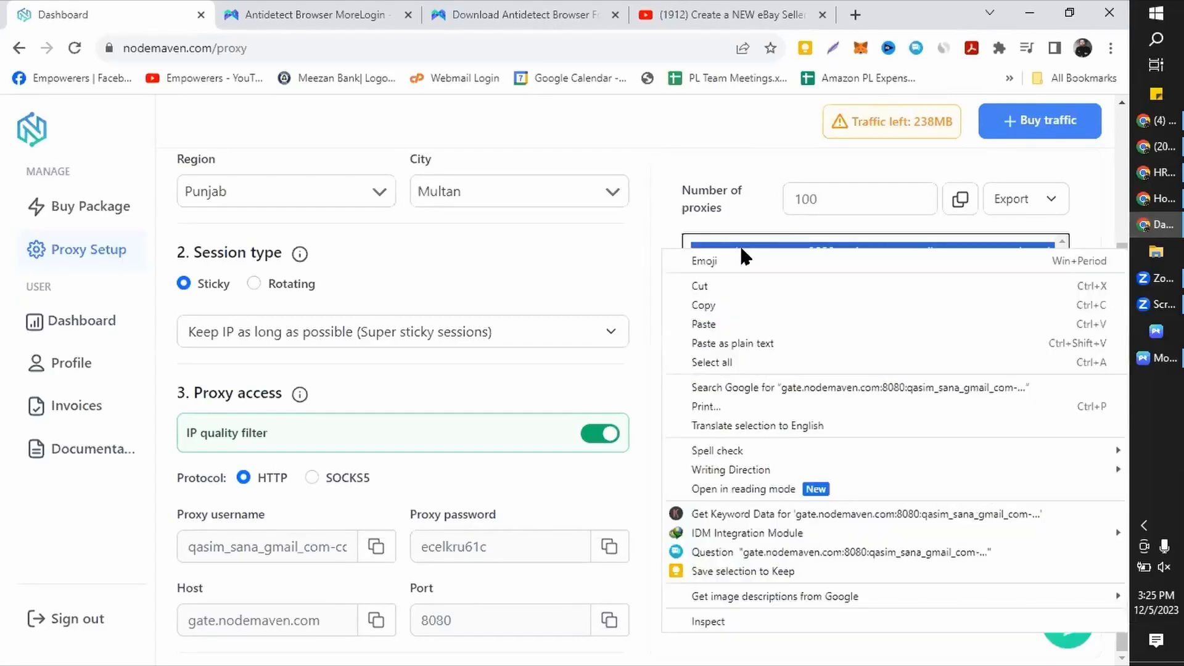
click(727, 299)
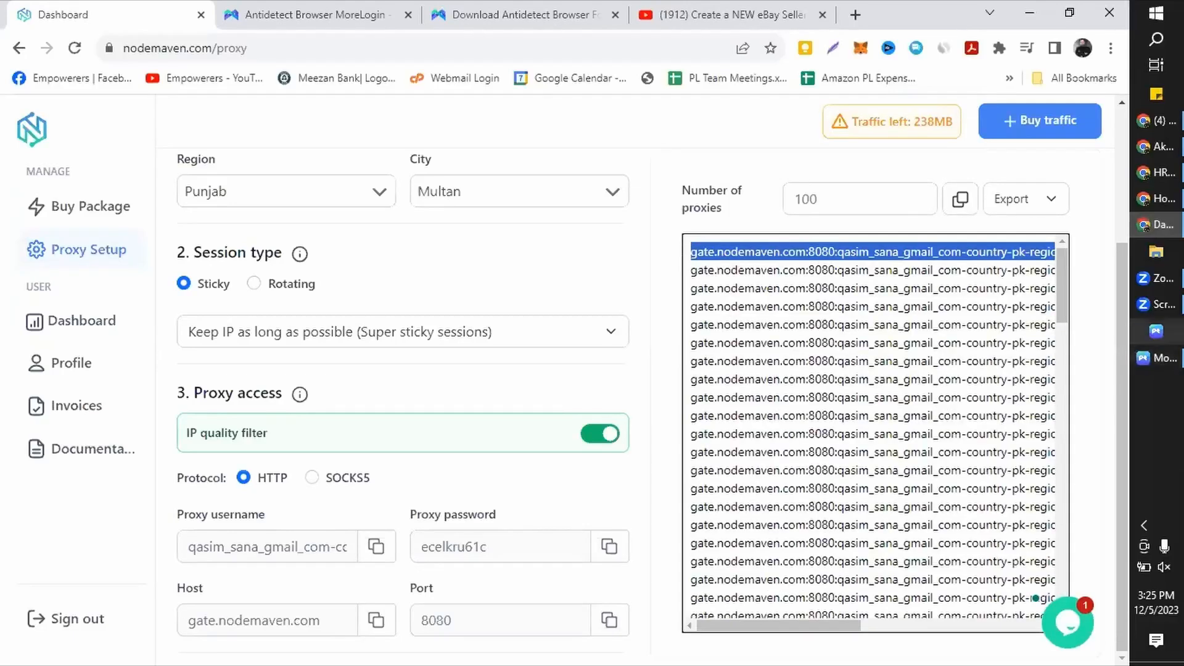
click(1158, 357)
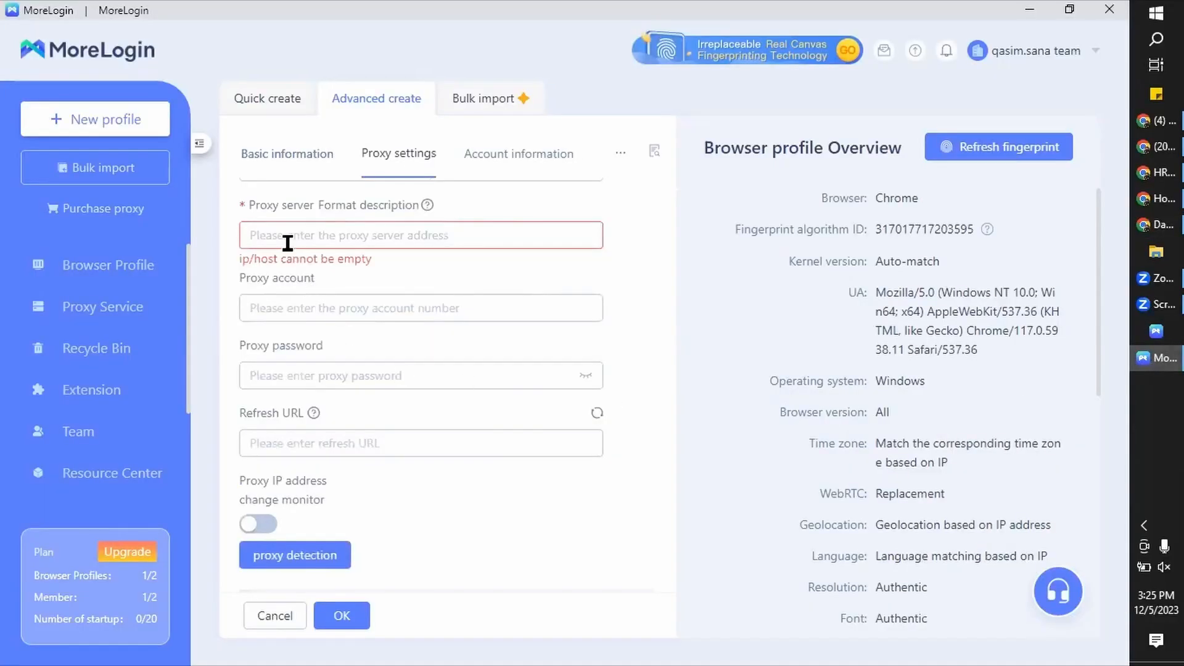
click(278, 238)
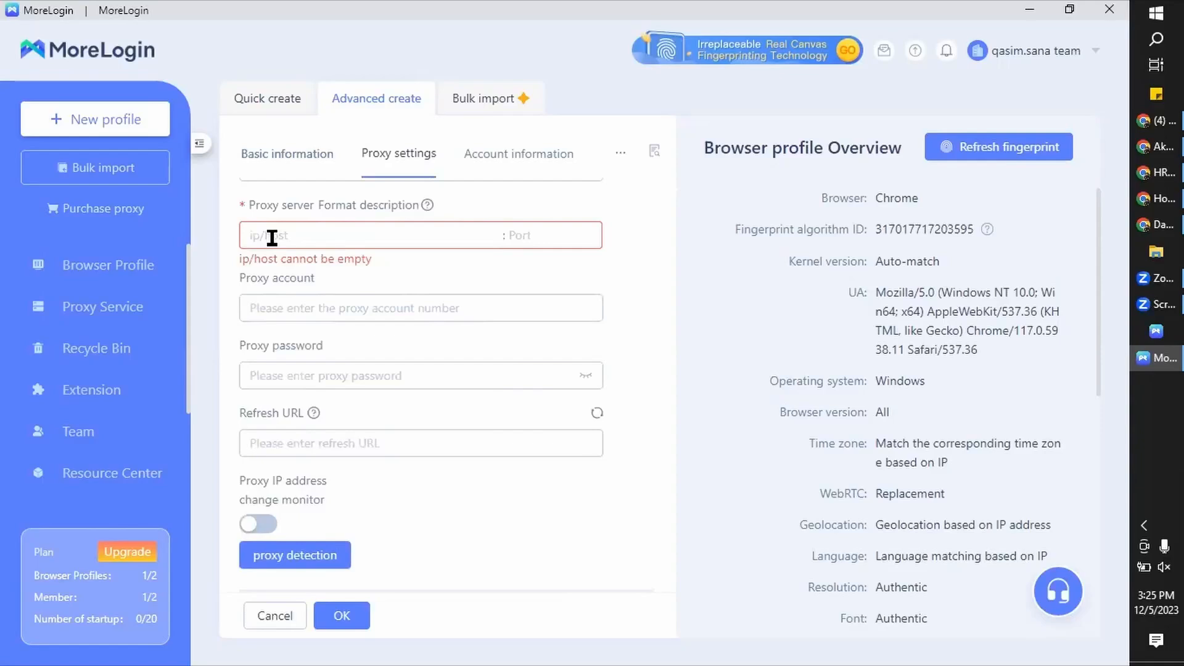
right_click(271, 235)
click(314, 374)
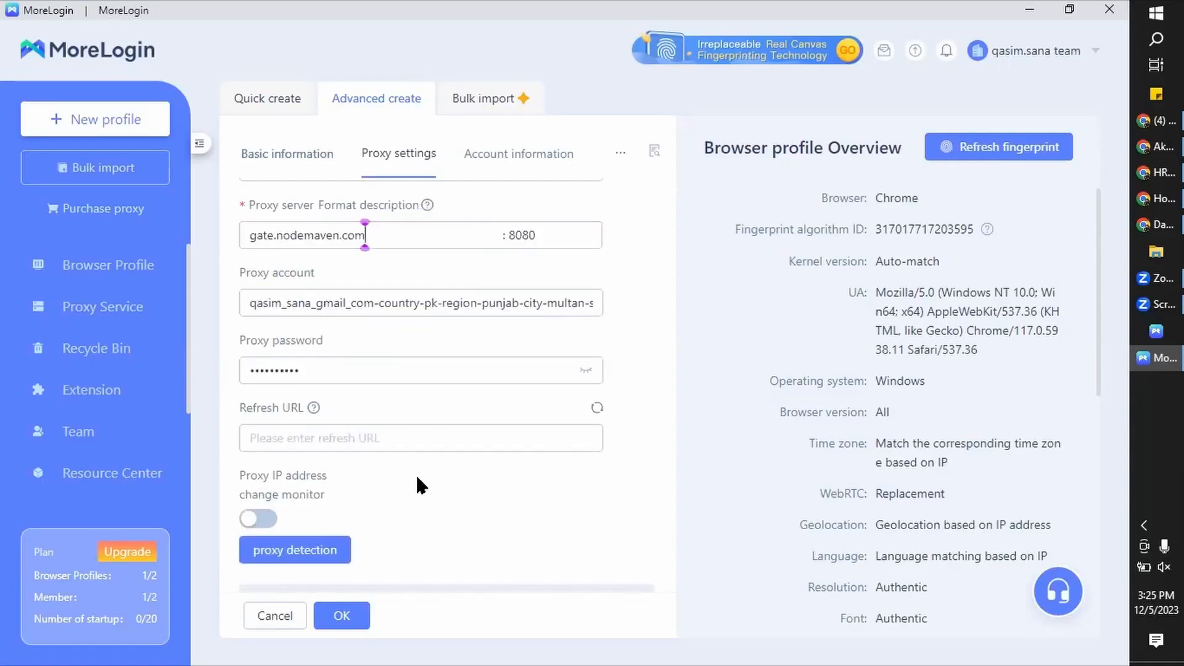
Step: Run proxy detection on the pasted proxy and save the new browser profile
scroll(415, 473, down, 3)
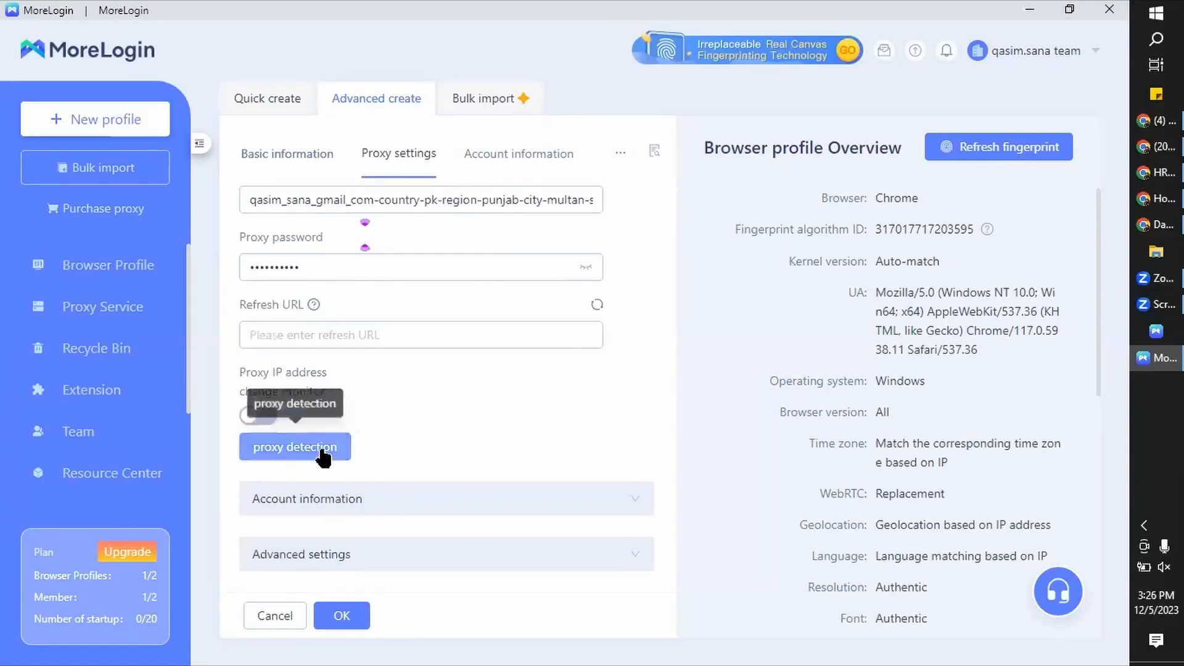
click(302, 447)
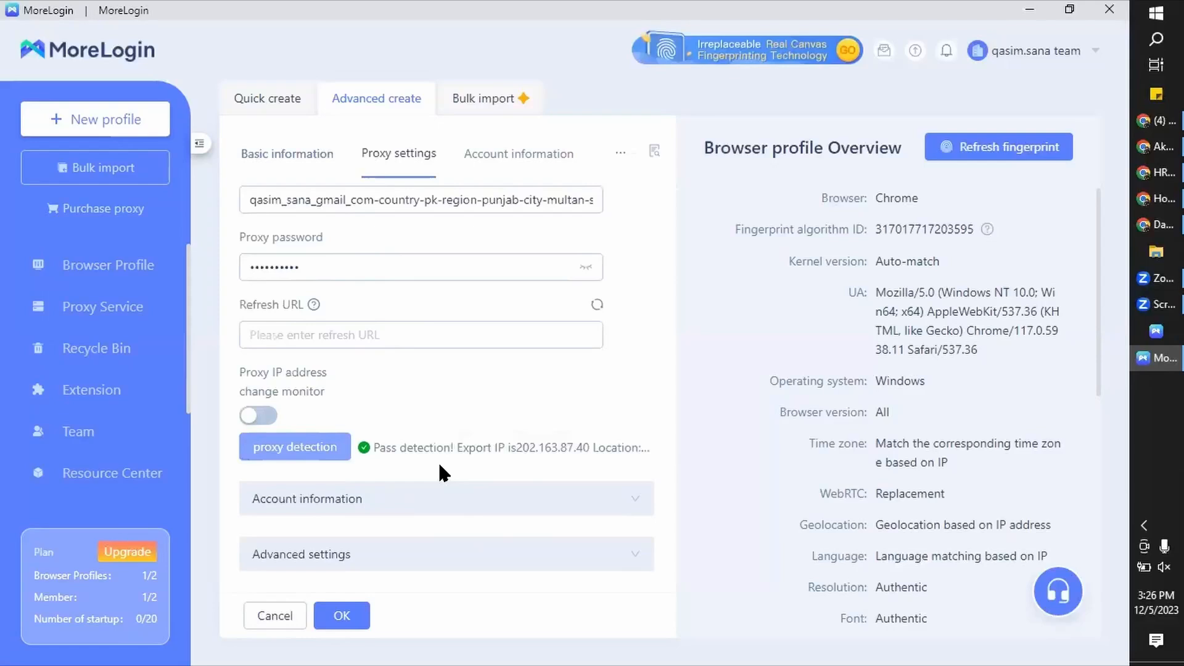
click(321, 623)
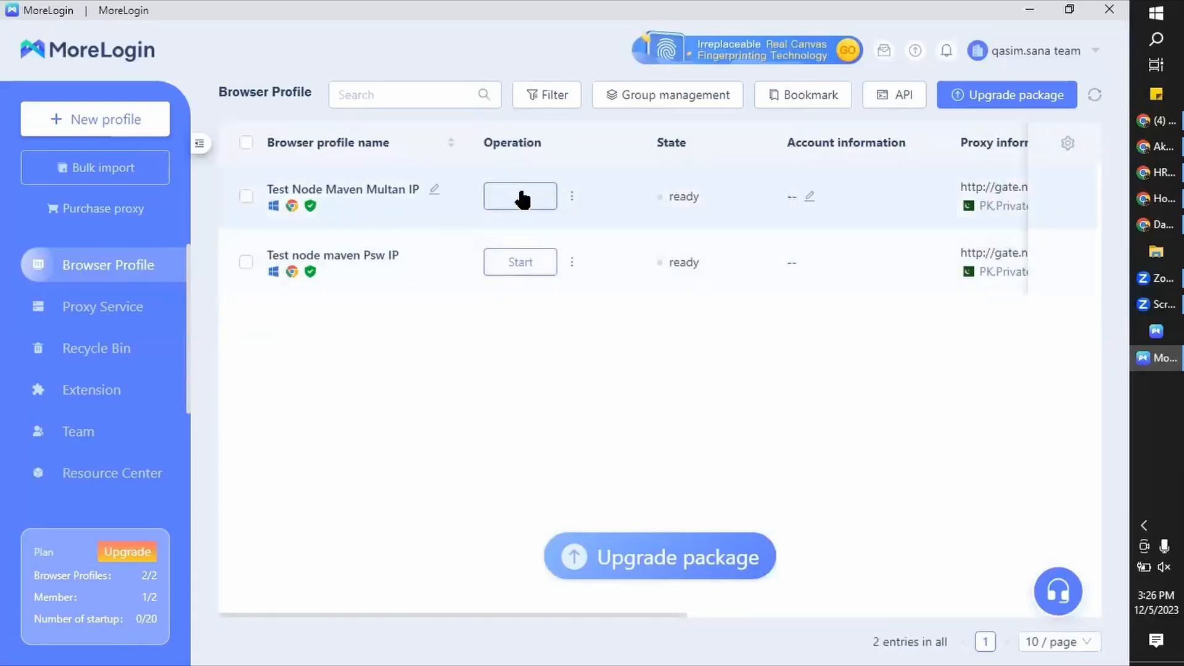
Step: Start the Test Node Maven Multan IP profile, check its proxy detection page, and return to the new tab
click(524, 195)
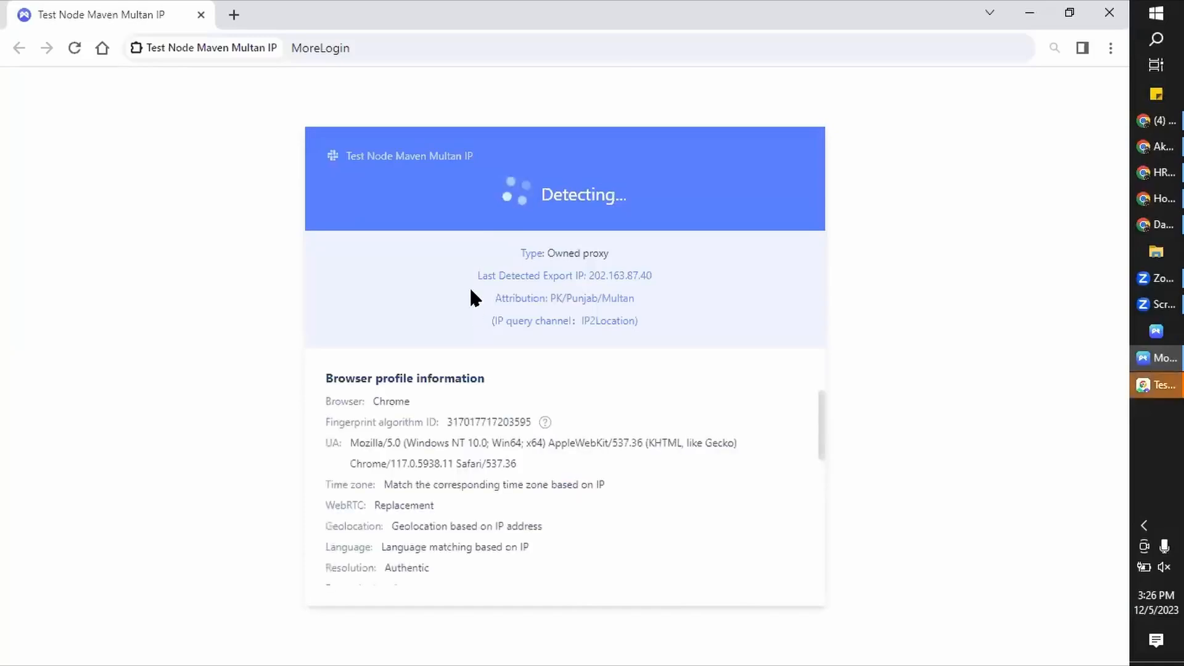
click(92, 13)
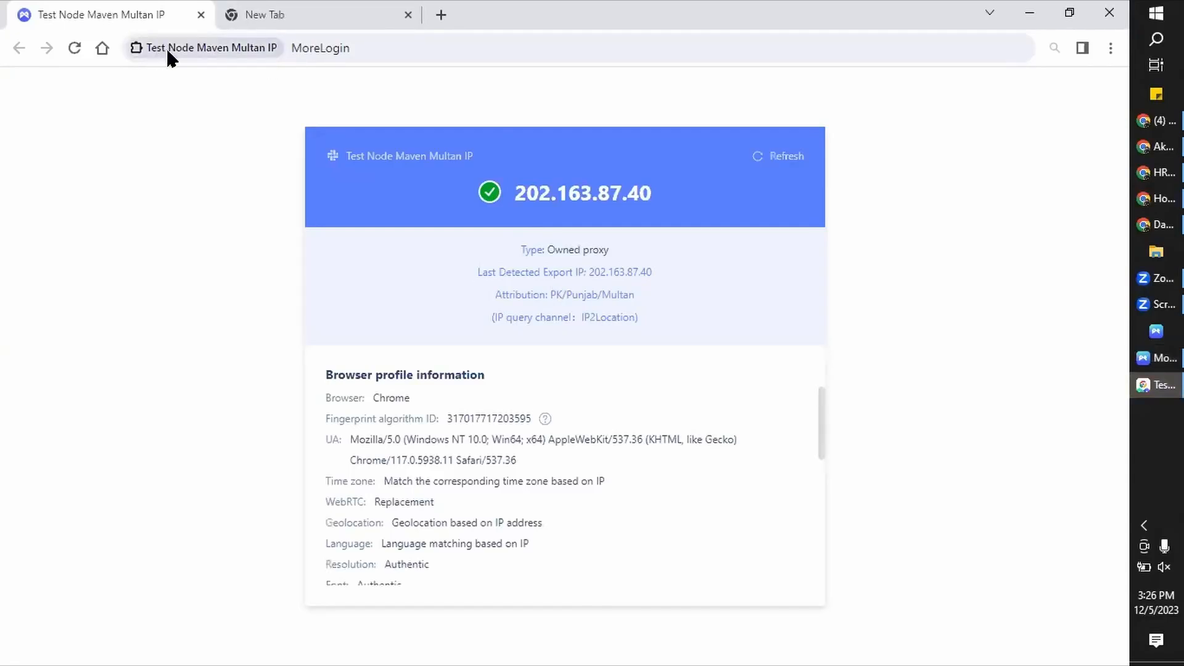
click(307, 13)
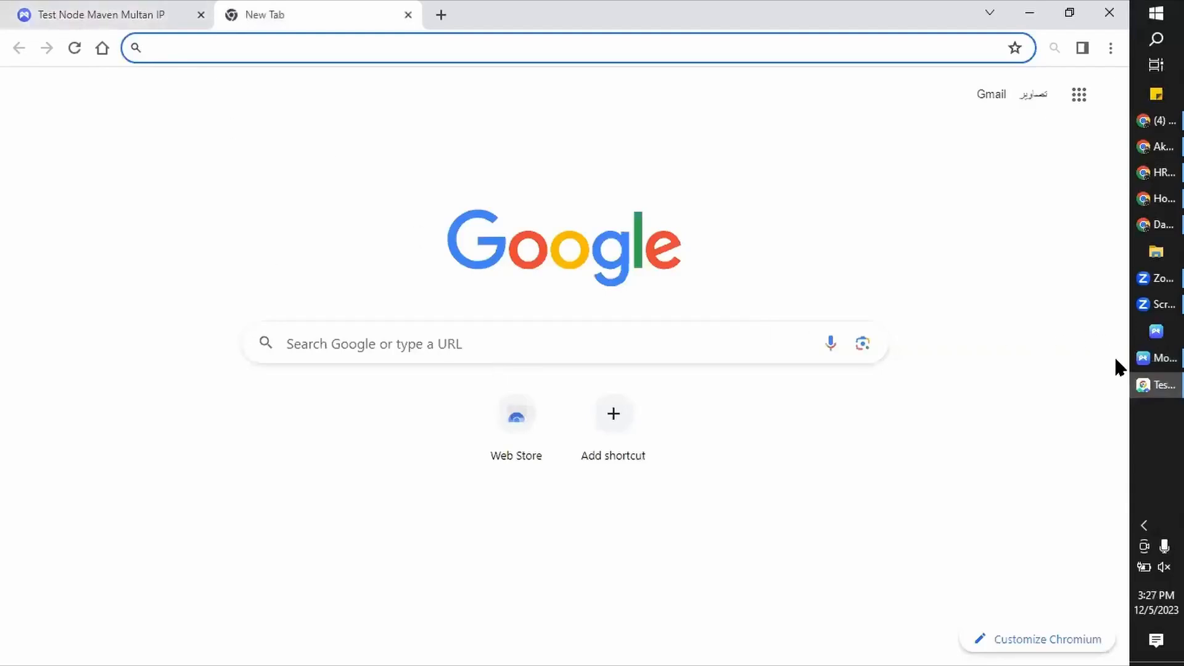
Step: Switch to MoreLogin and rename the Test Node Maven Multan IP profile to "eBay Aus Sports items"
click(1159, 358)
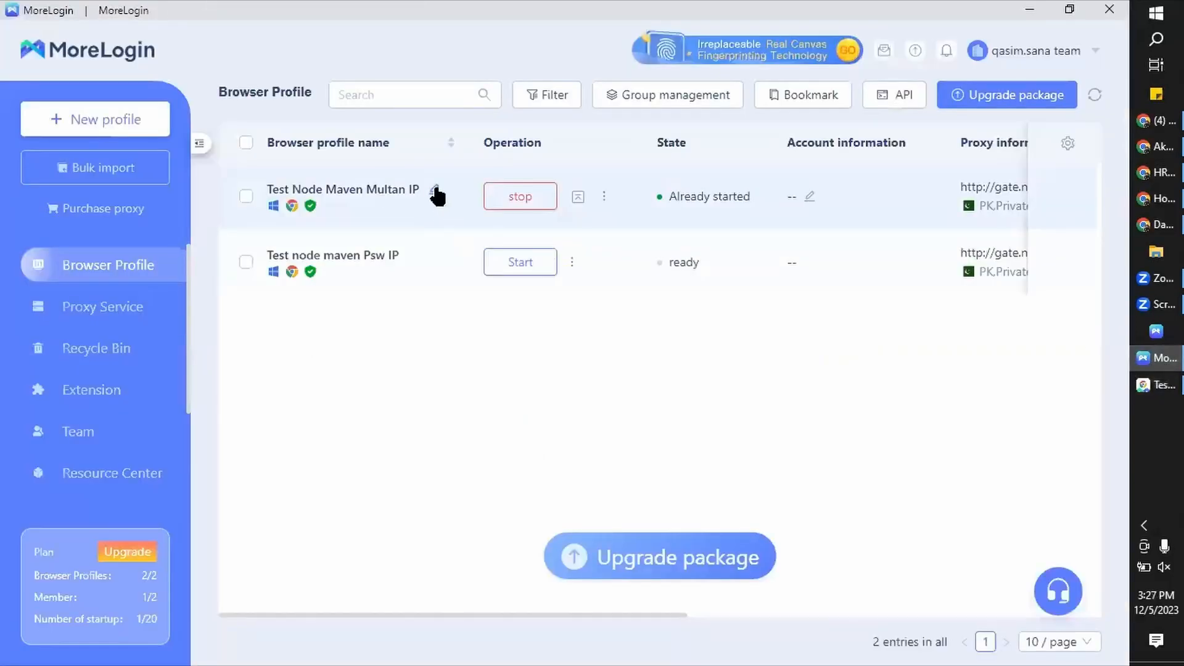
click(435, 189)
key(BackSpace)
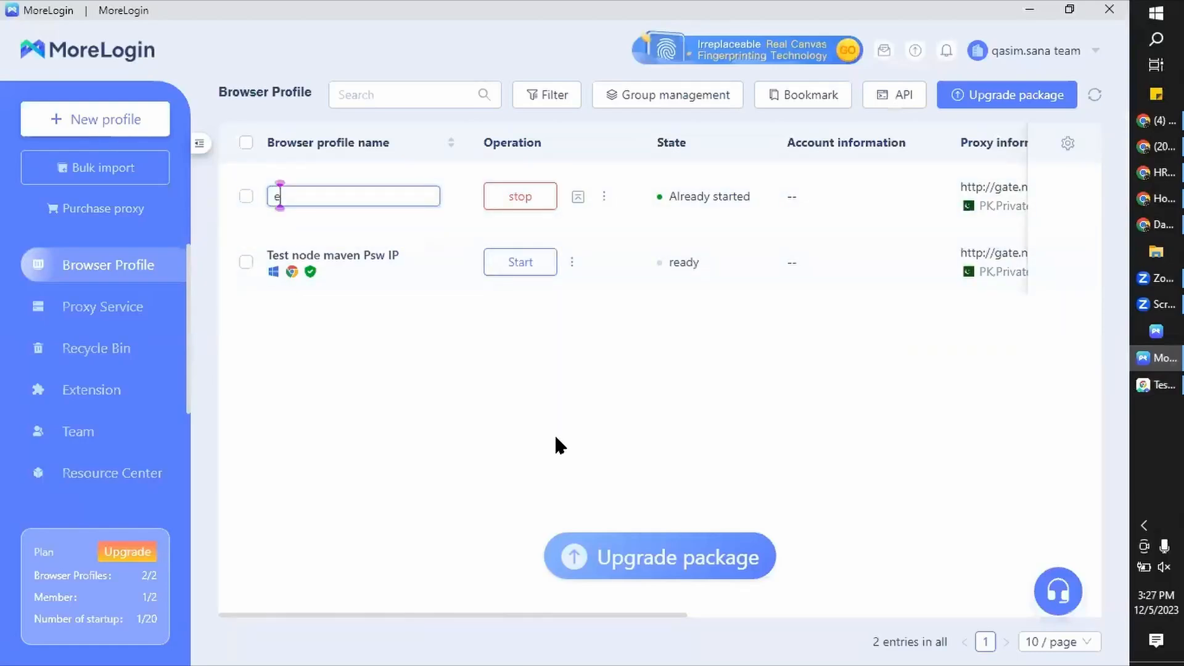
text(eBay Aus Sports items)
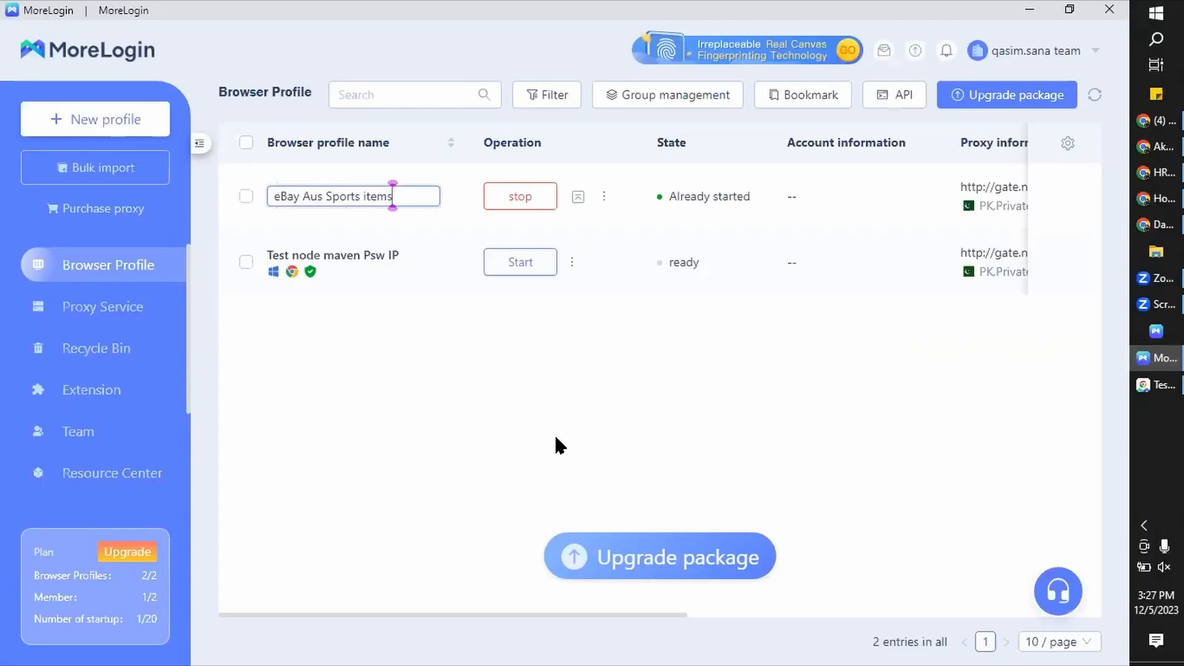
key(Return)
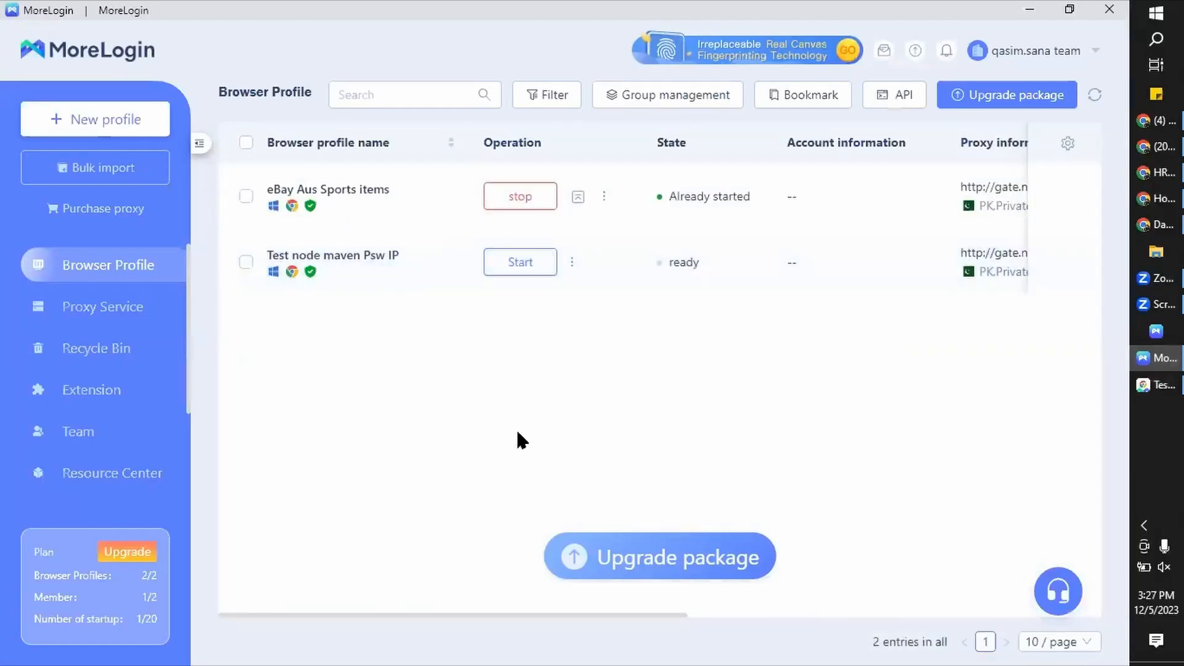
Step: Switch to the running profile's browser, highlight its last detected export IP, and search Google for whatismyip in a new tab
click(1146, 392)
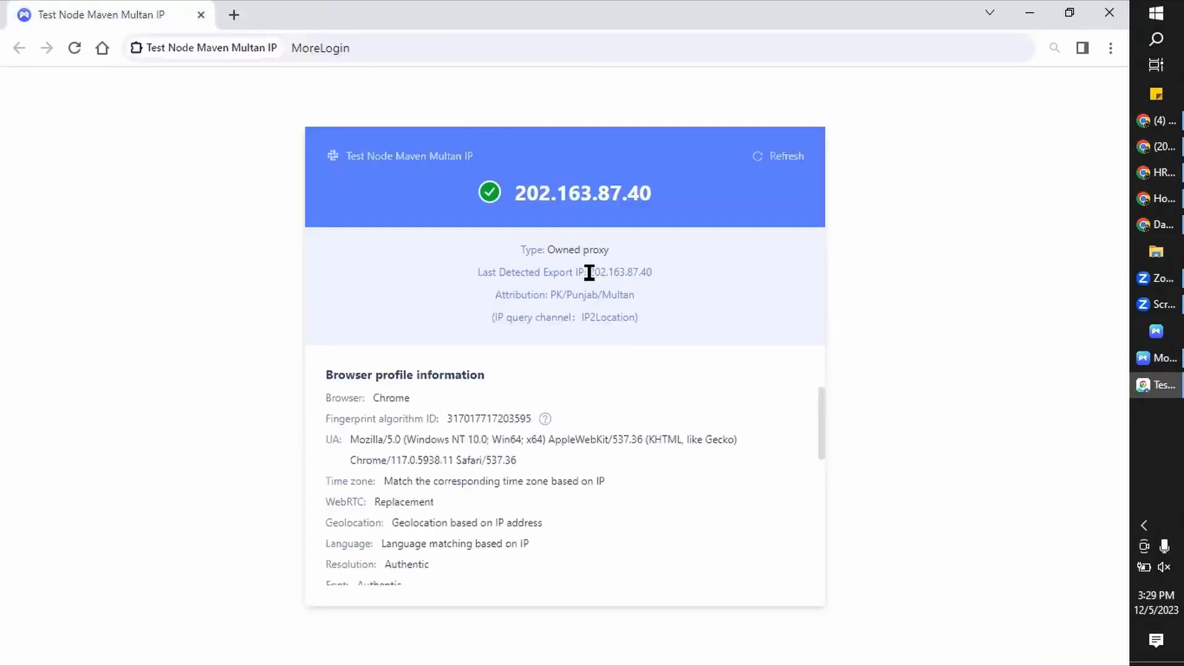
drag(588, 272, 677, 279)
click(234, 15)
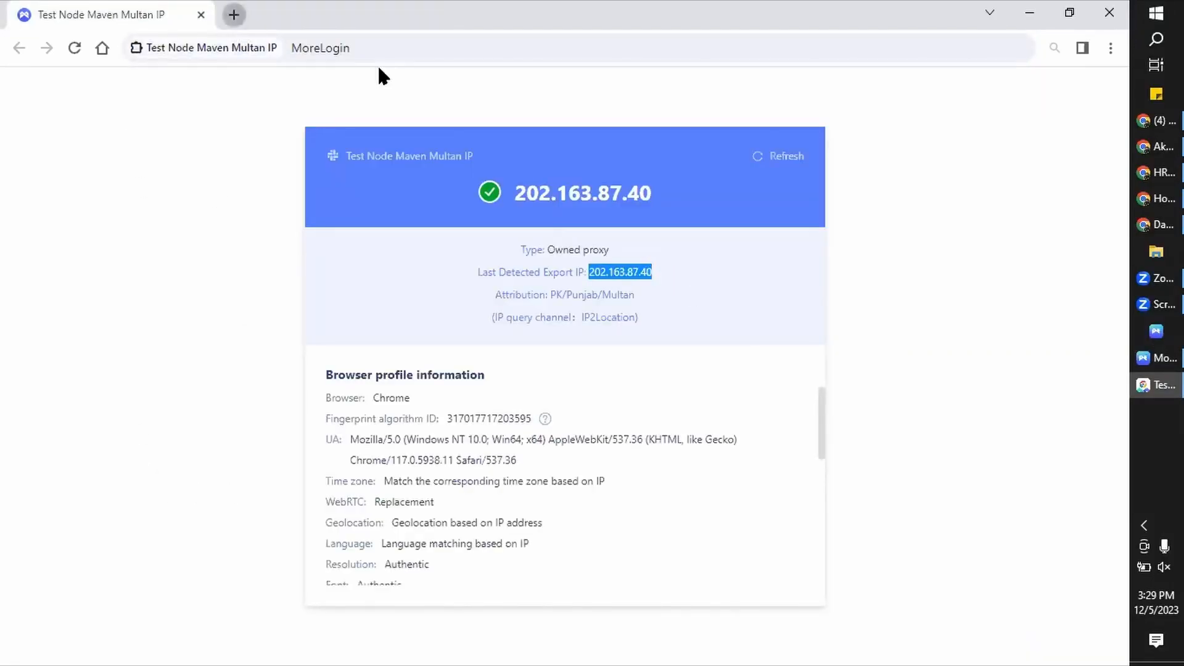
click(452, 48)
text(w)
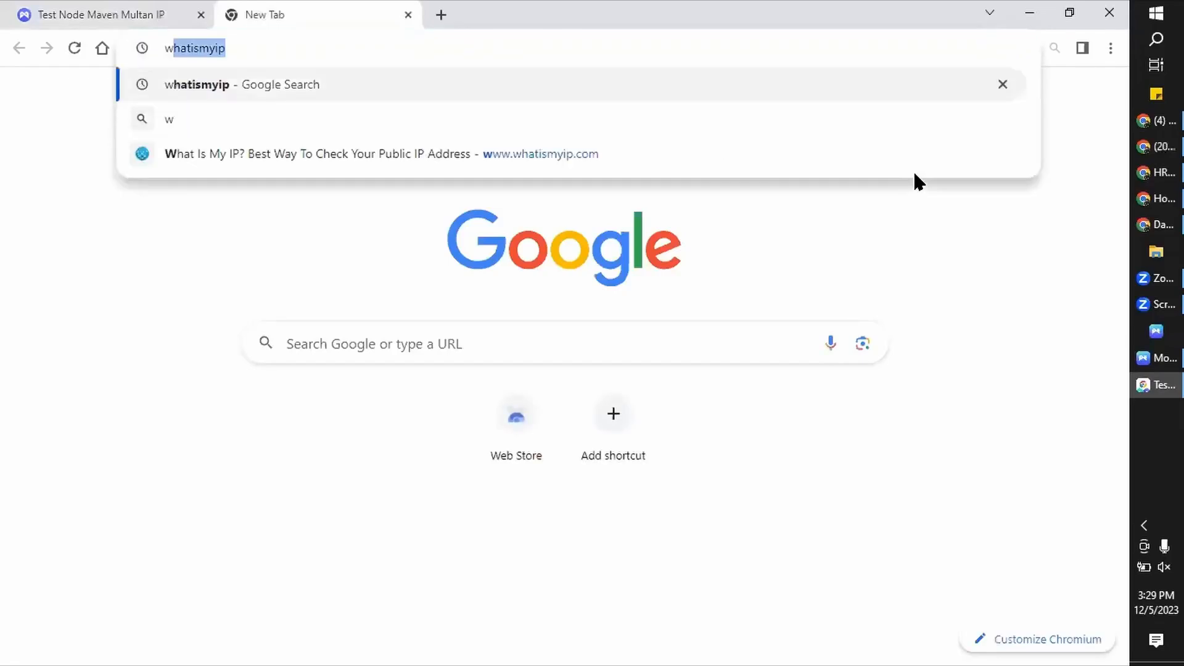
text(hatismyip)
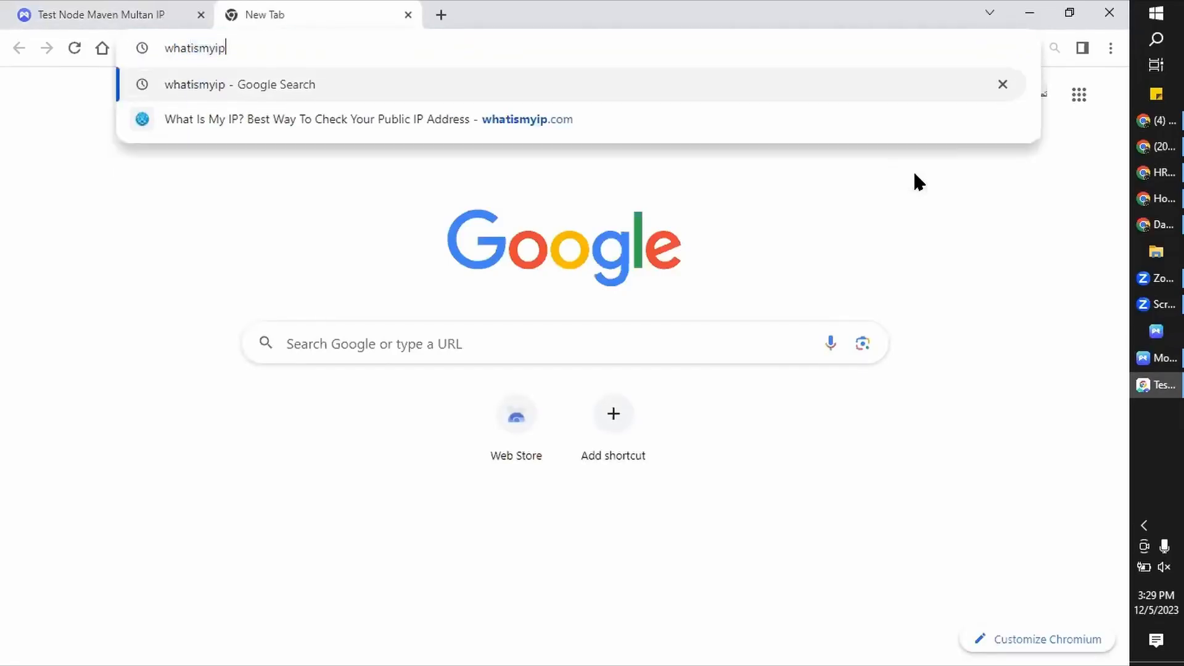
key(Return)
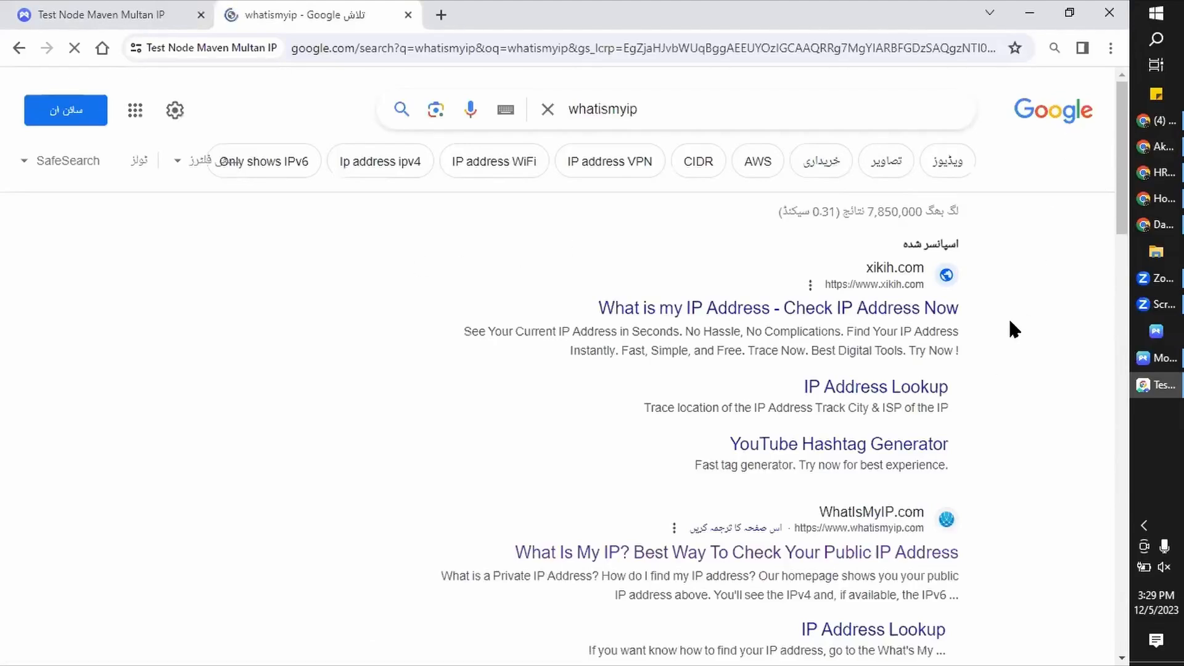
Step: Open the WhatIsMyIP.com result and compare its public IPv4 address and location with the profile's detection page
scroll(811, 486, down, 12)
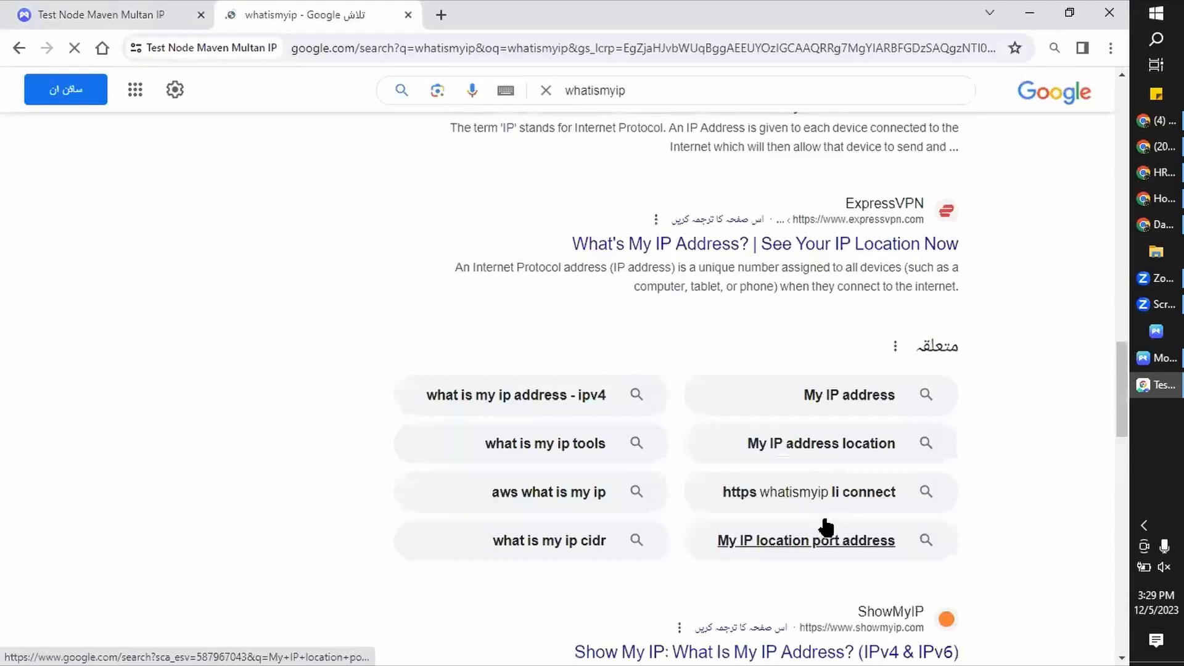
scroll(827, 526, down, 8)
scroll(869, 561, up, 18)
scroll(868, 492, up, 10)
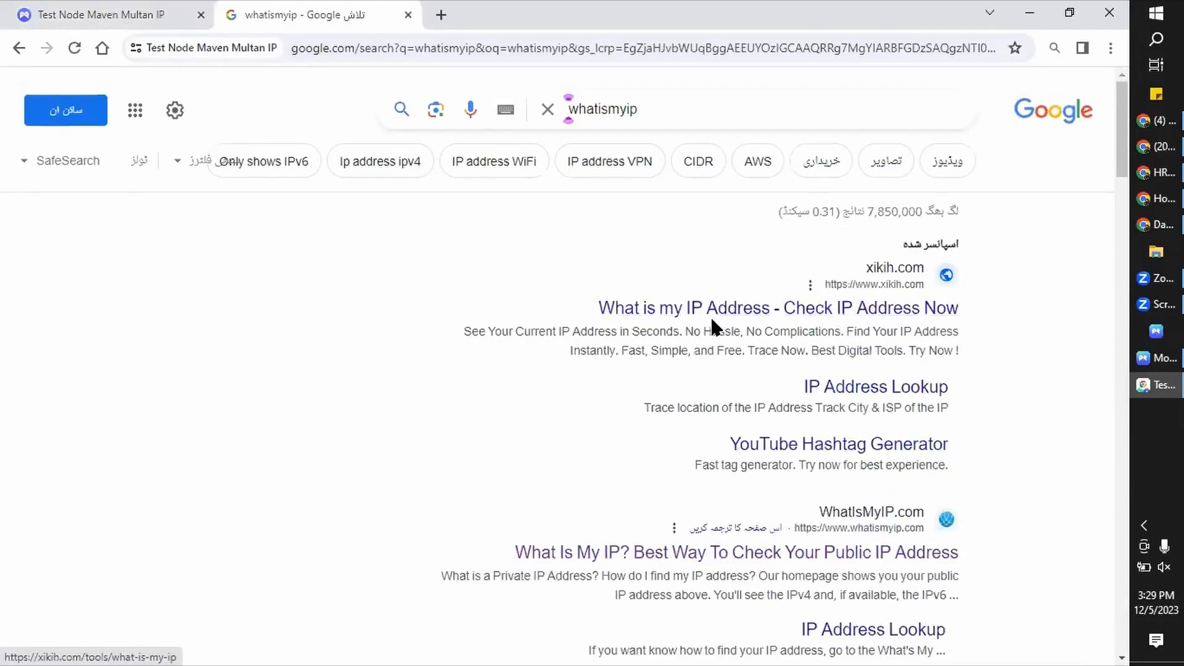
click(722, 555)
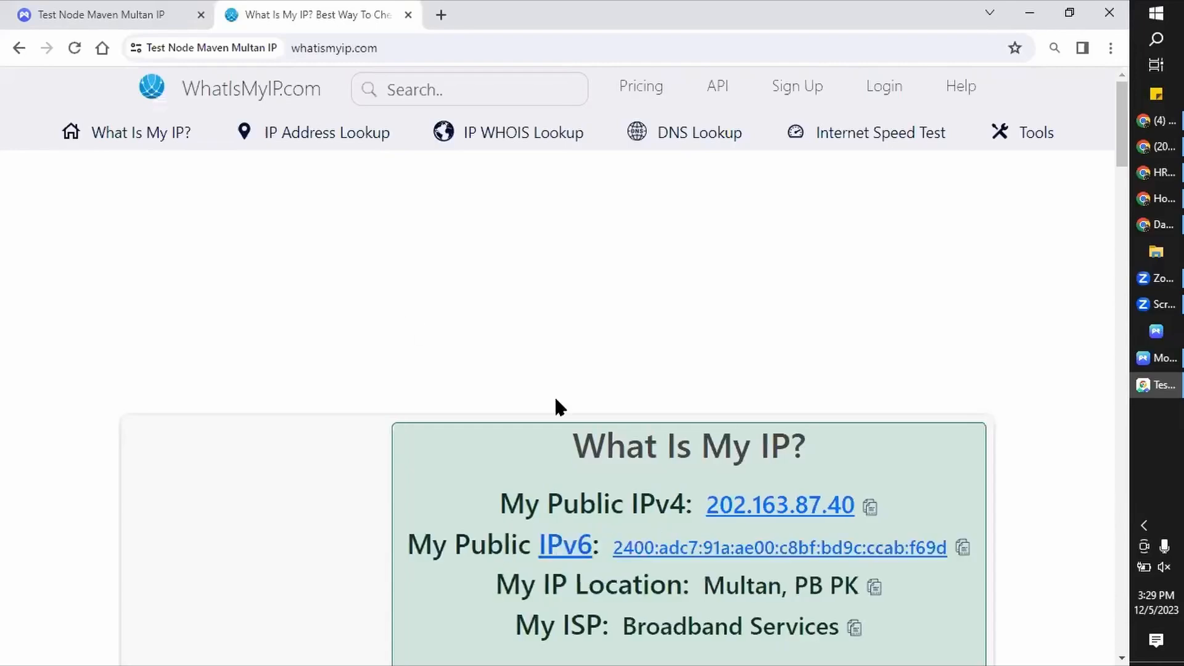
scroll(623, 429, down, 1)
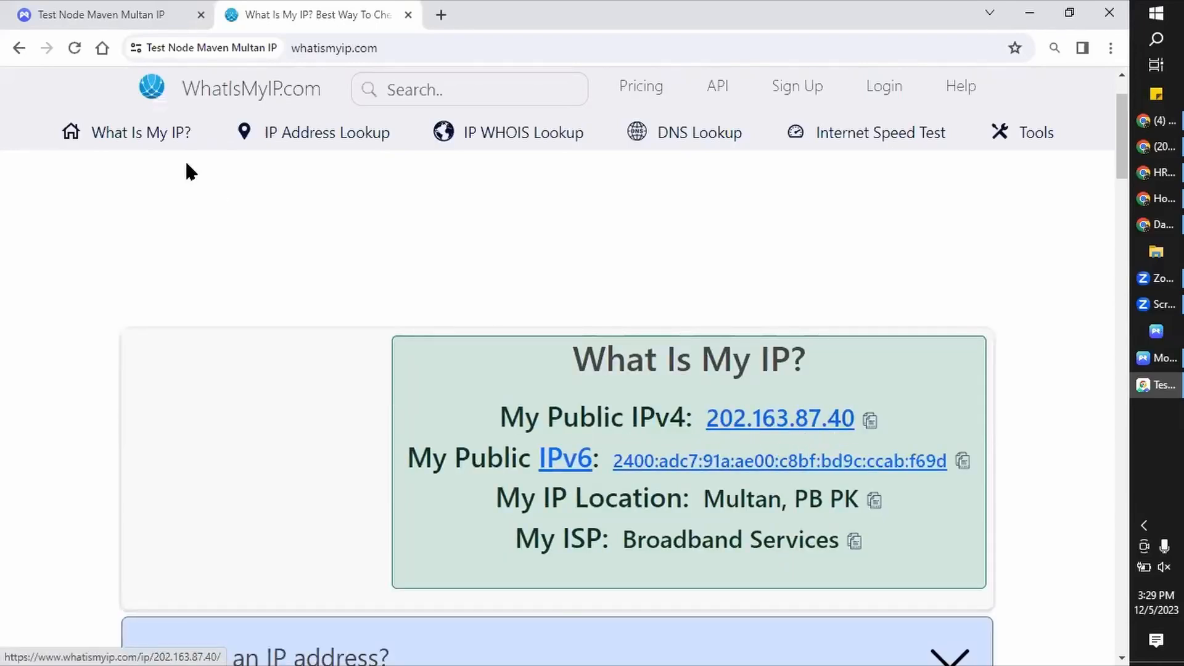
click(109, 14)
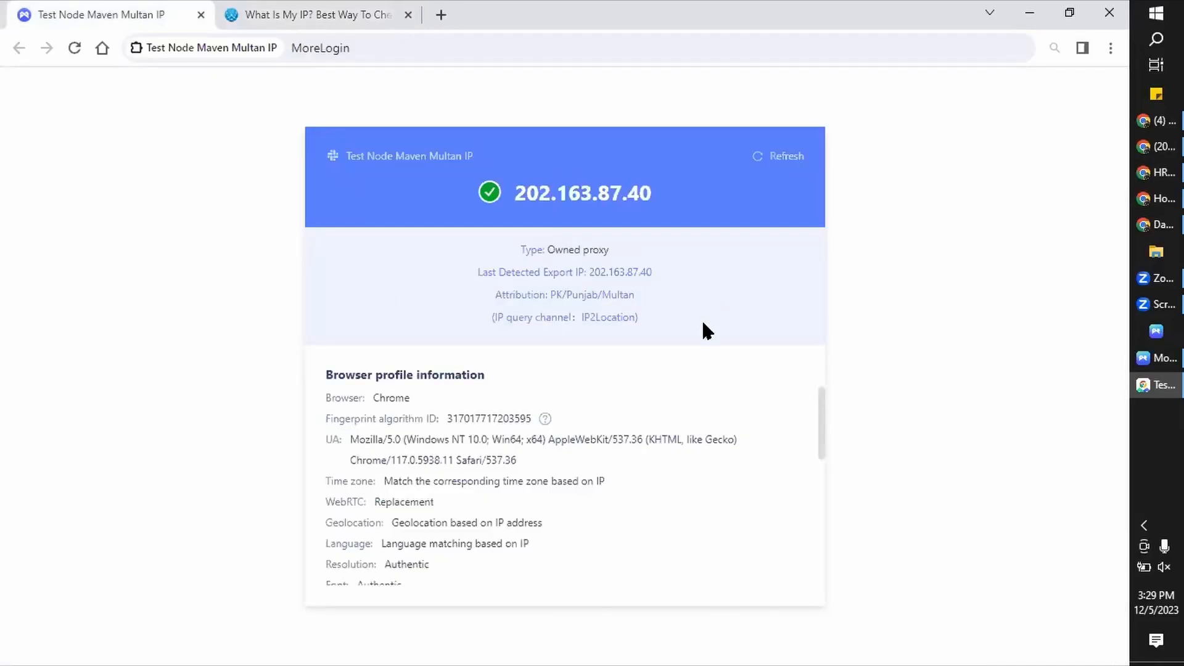
click(290, 13)
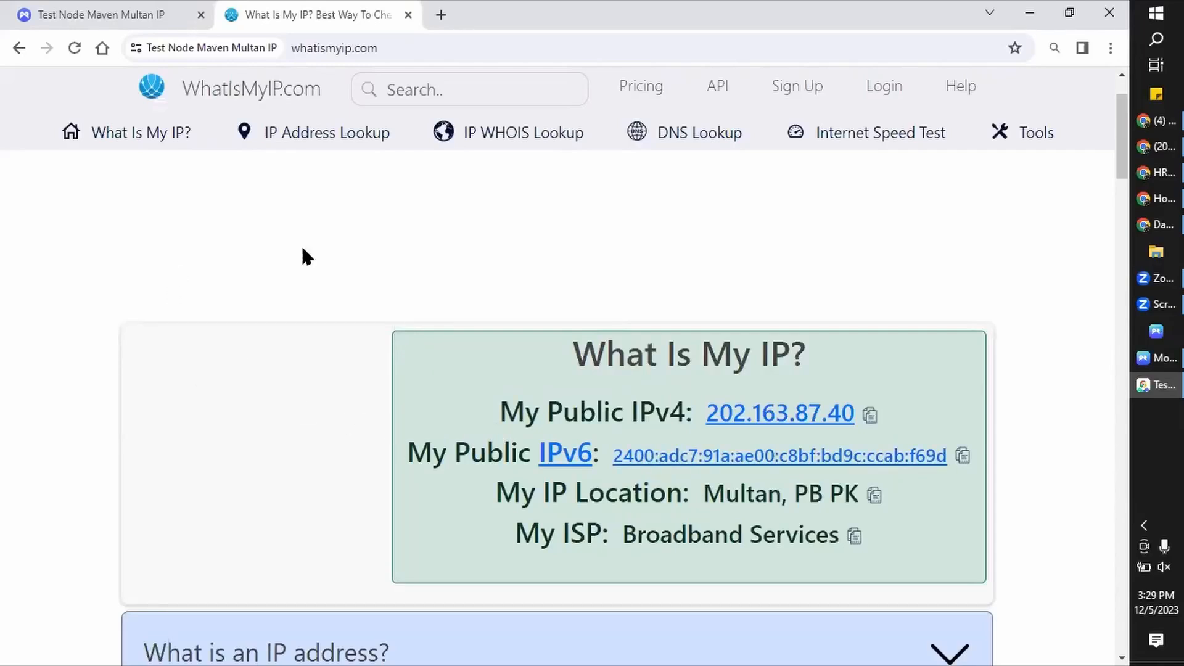
Step: Search Google for whatismyip in a new tab
click(440, 14)
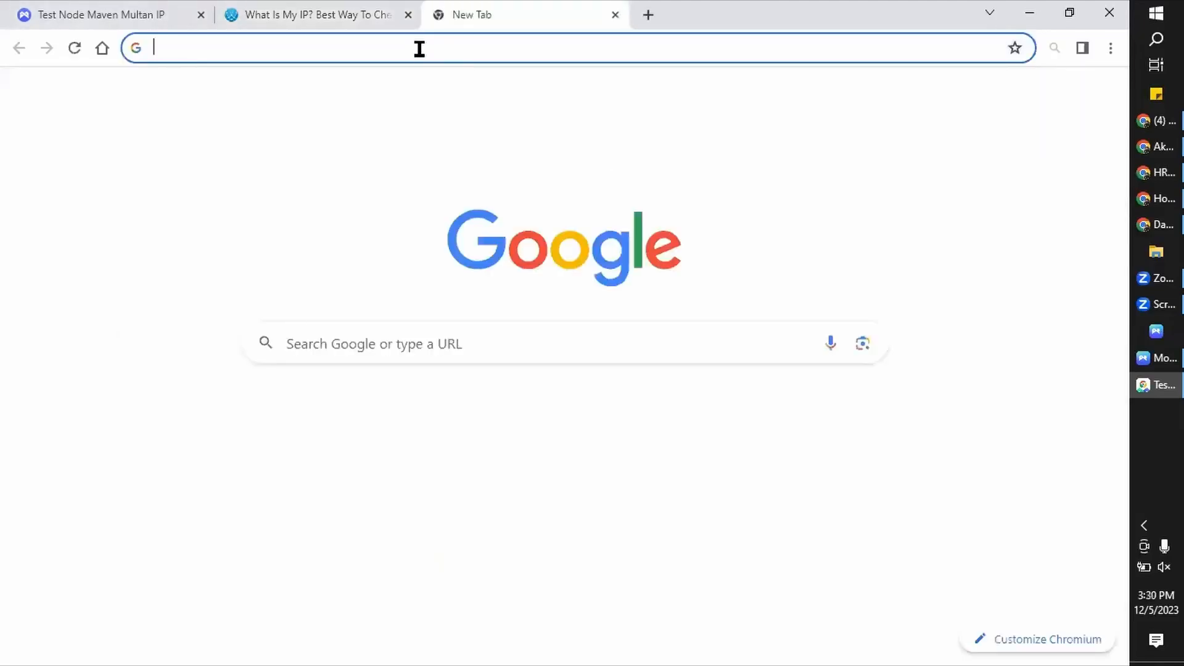
text(whatismyip)
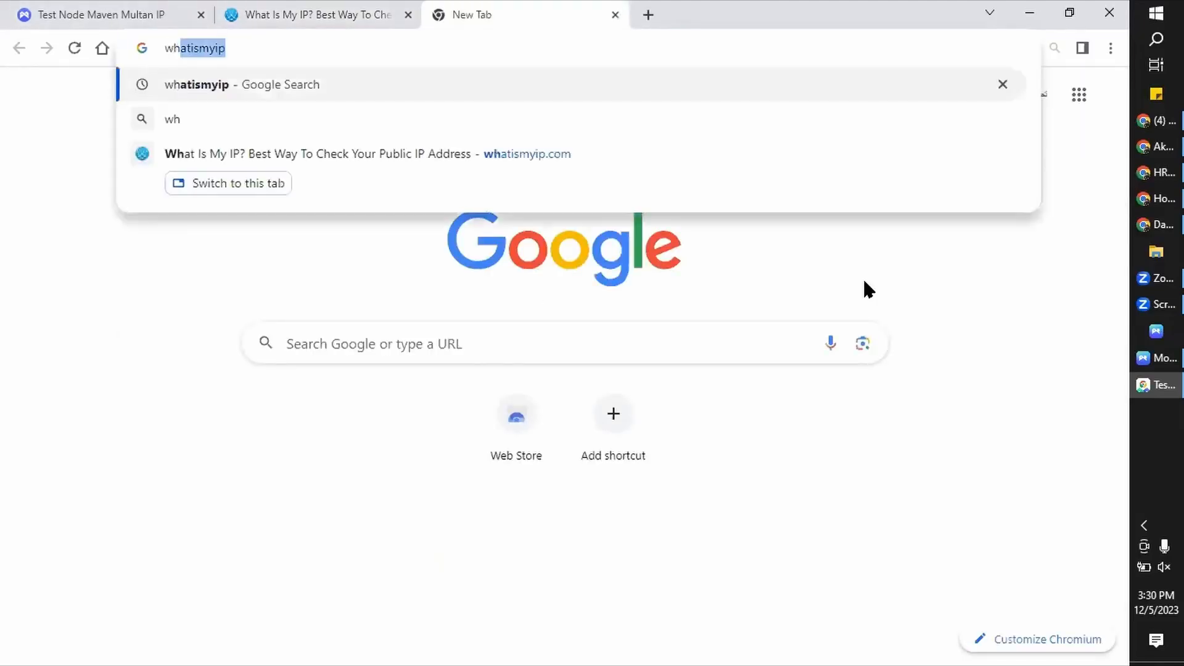
key(Return)
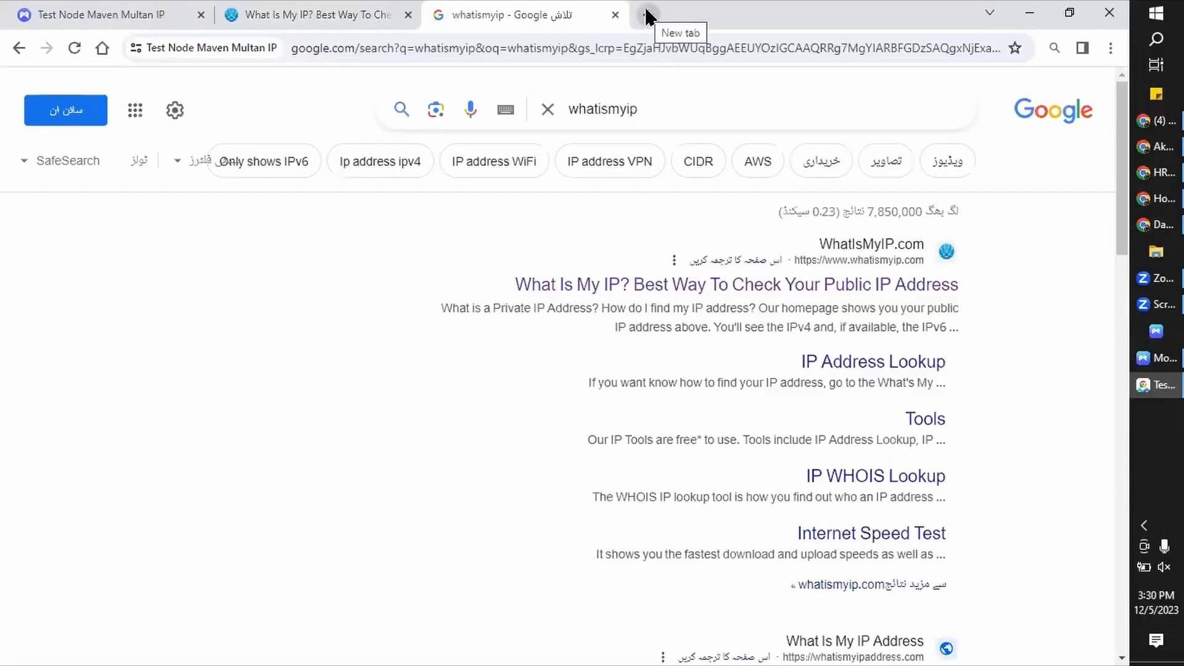
Step: Search Google for ipscore in another new tab and open the ip-score.com result
key(ctrl+t)
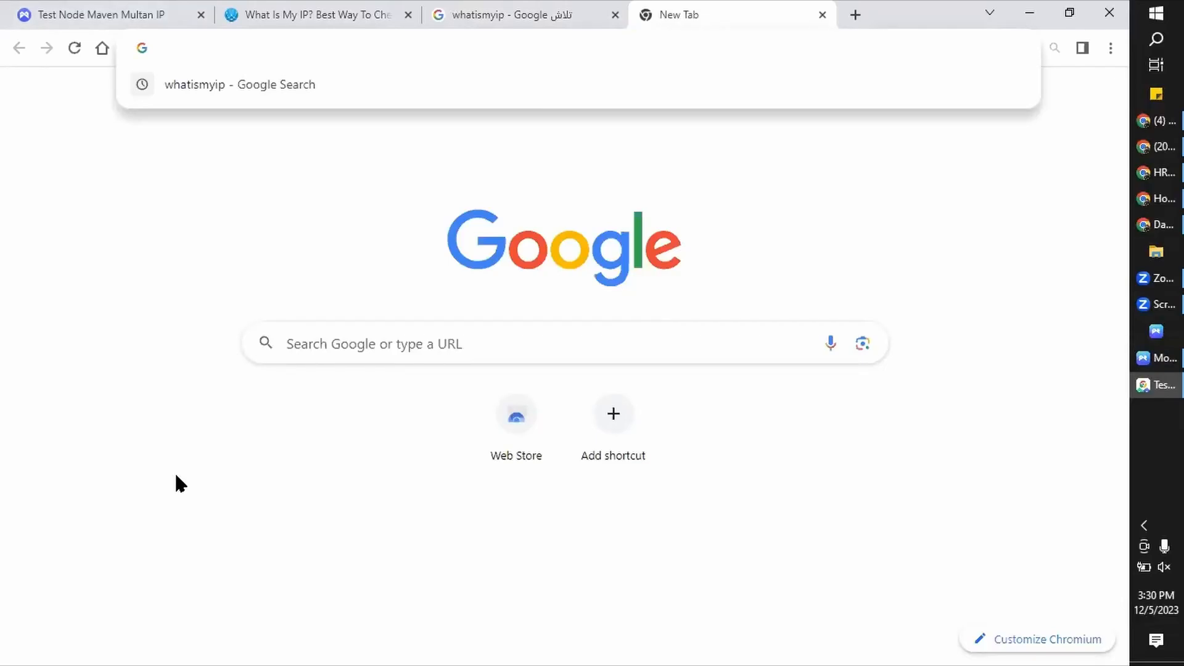
text(ip)
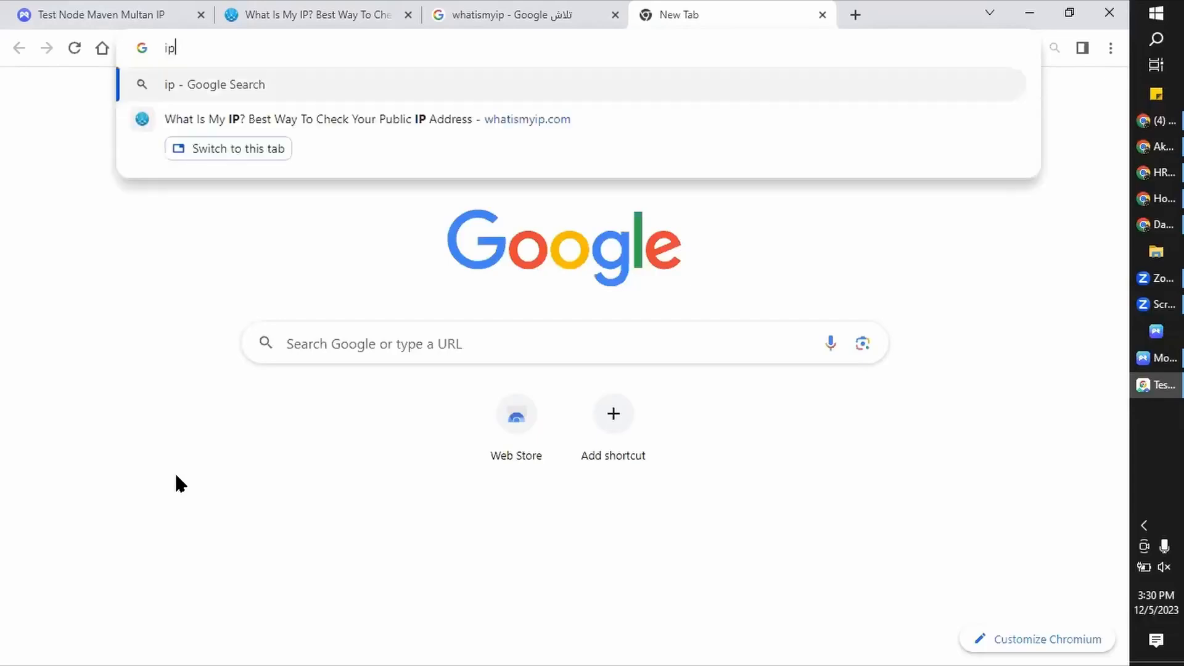
text(score)
key(Return)
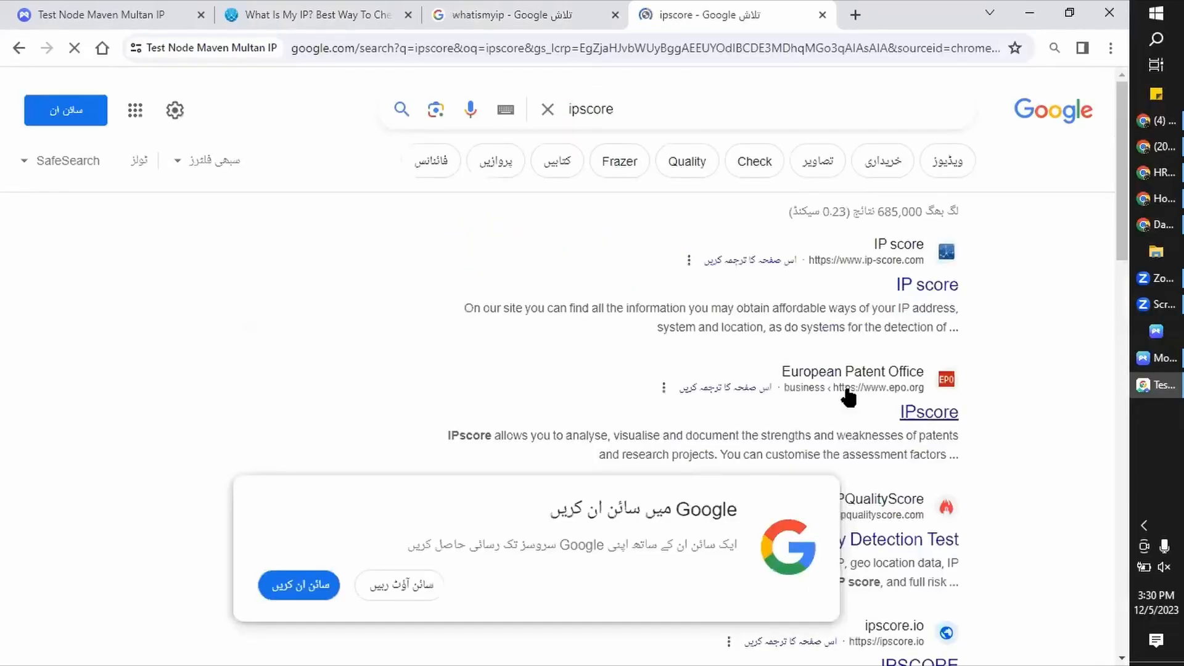
click(910, 286)
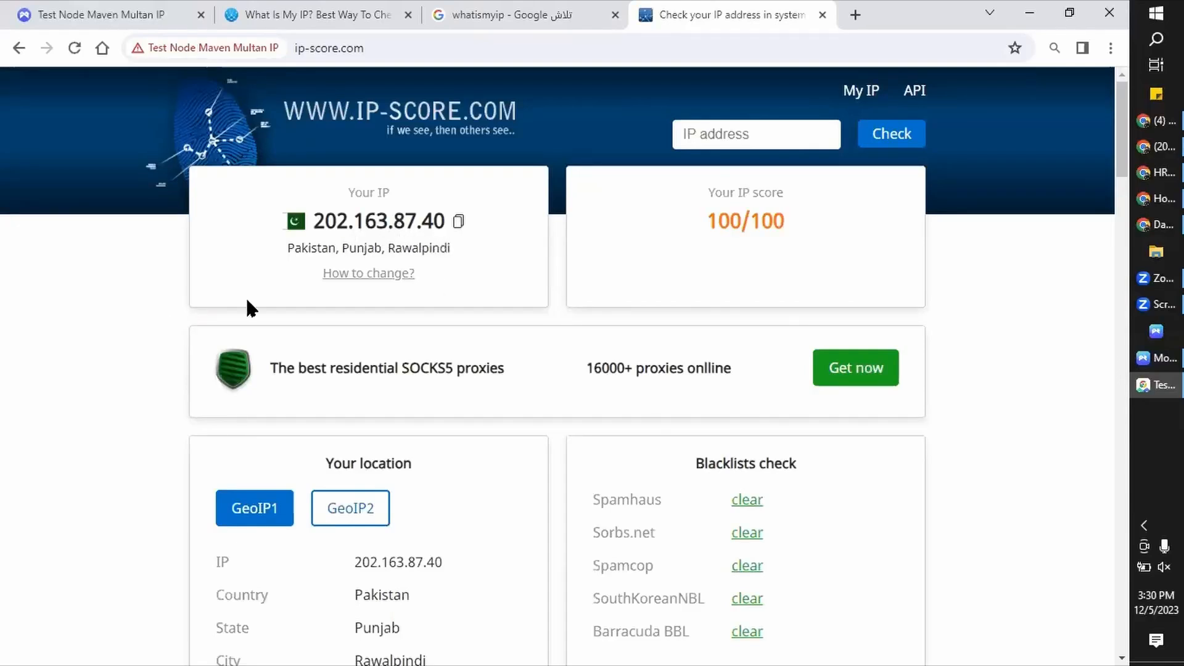
Step: Examine the IP score and the detected country, state and city on ip-score.com, highlighting each
triple_click(799, 219)
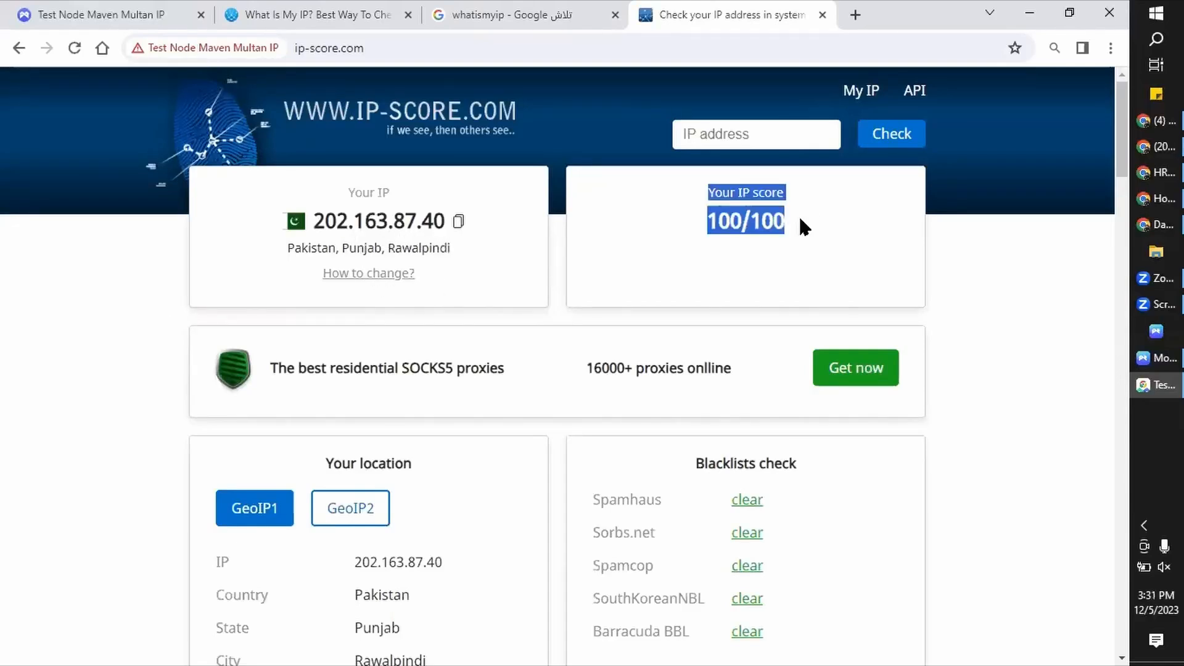
click(787, 244)
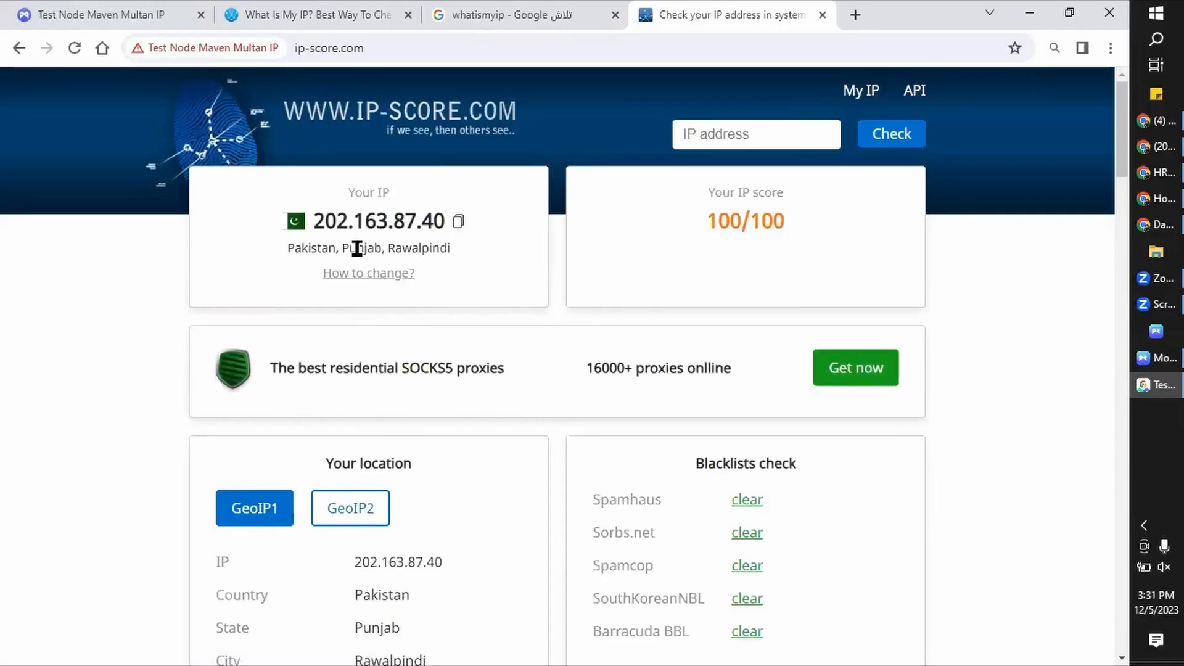
double_click(404, 249)
scroll(561, 398, down, 3)
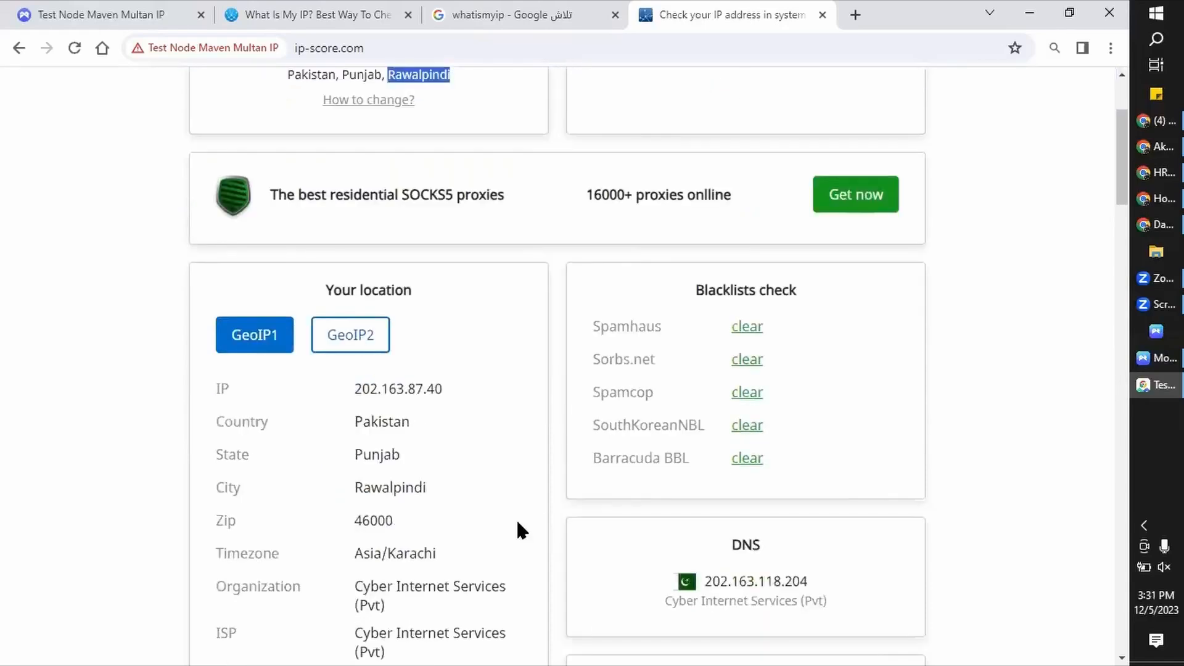
double_click(383, 487)
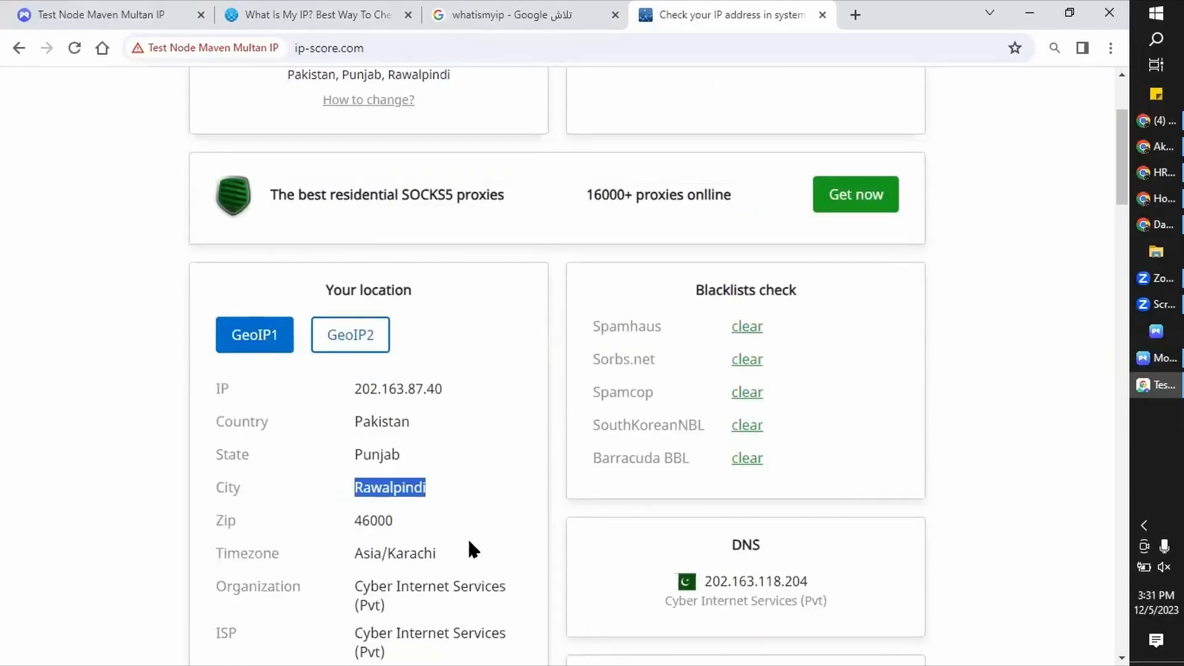
scroll(470, 543, up, 3)
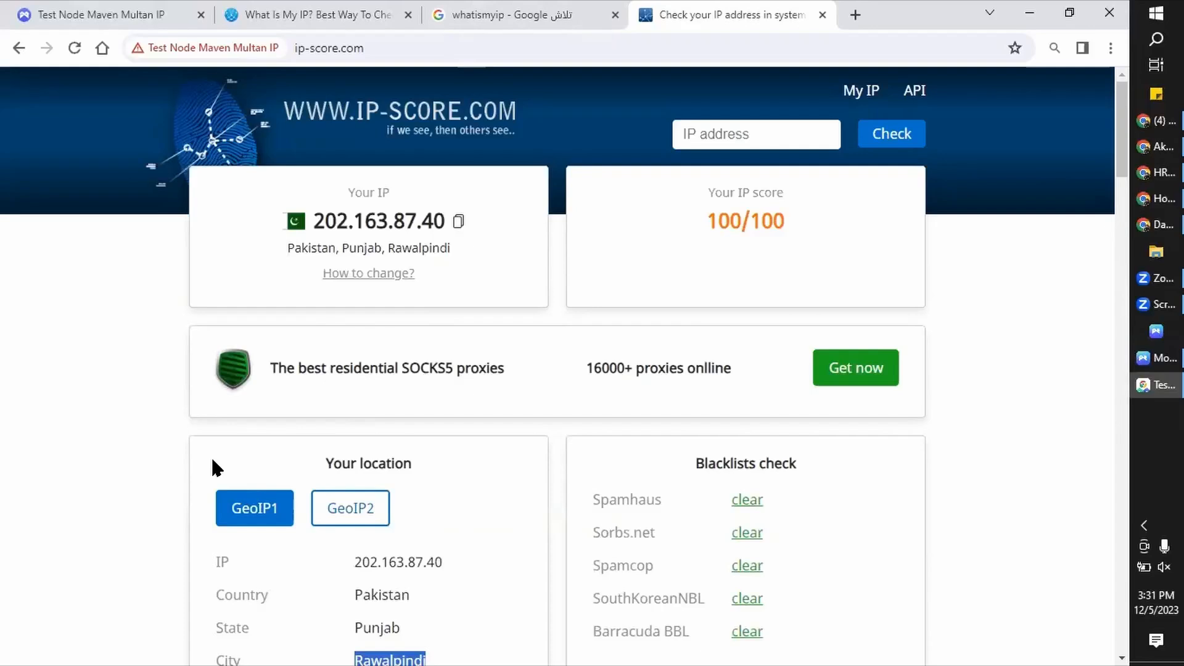
double_click(305, 247)
double_click(360, 247)
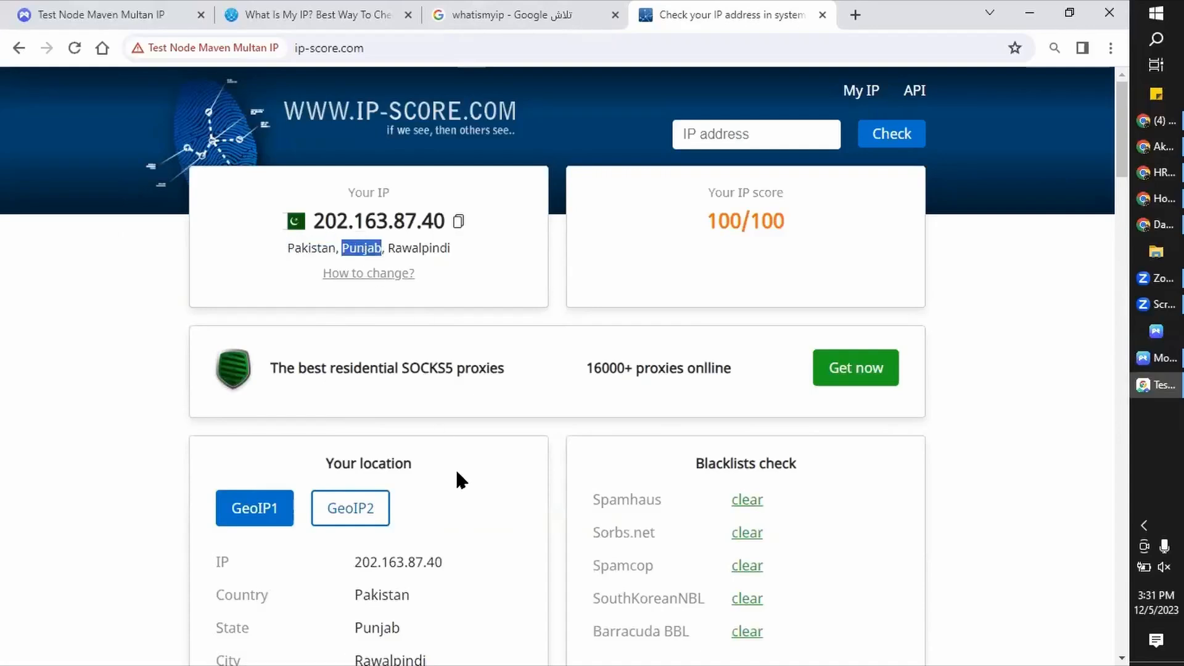
drag(671, 193, 789, 229)
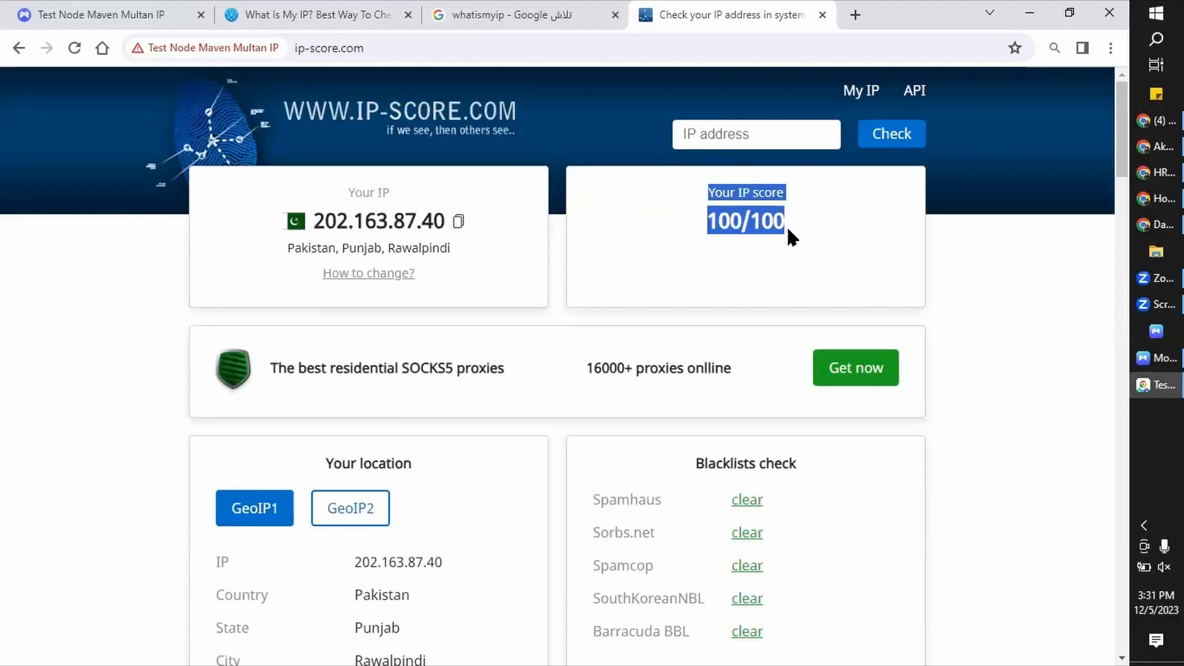
click(676, 246)
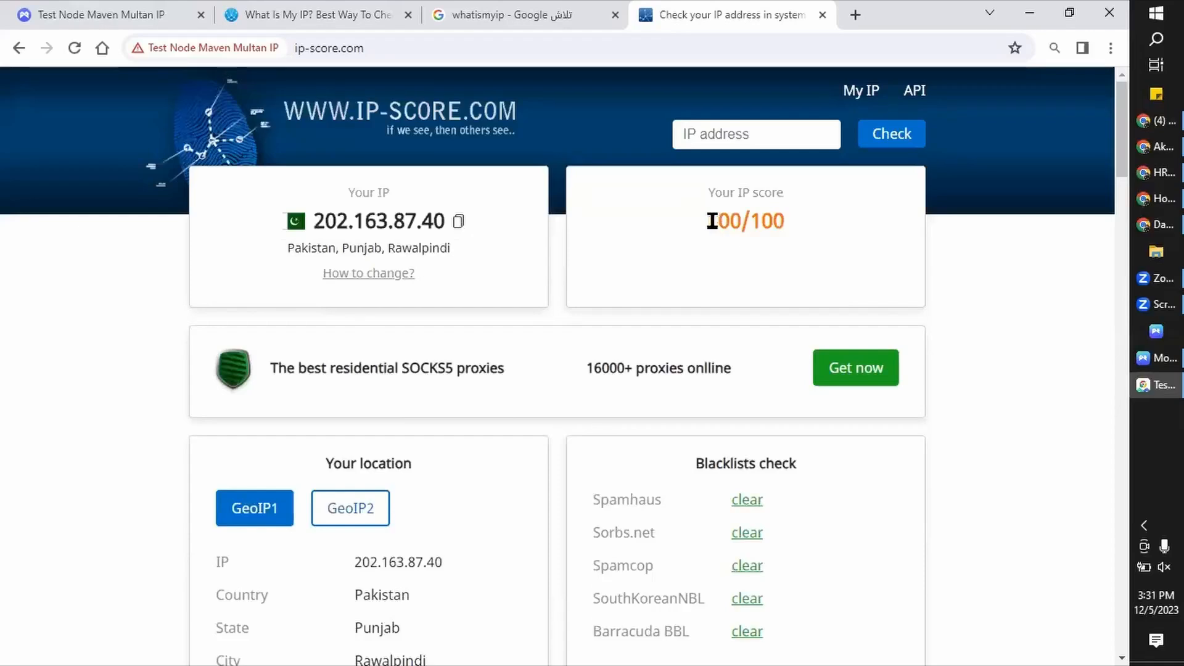
drag(716, 220, 761, 243)
click(729, 259)
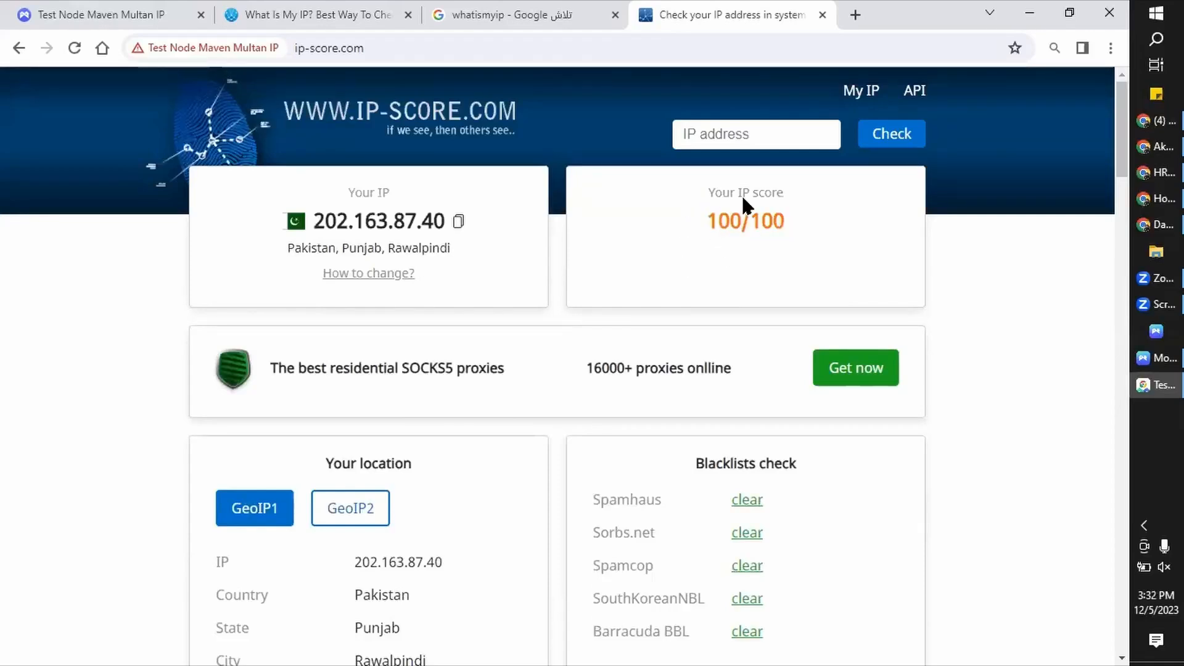
Step: Search Google for scamlytics in a new tab
key(ctrl+t)
click(529, 47)
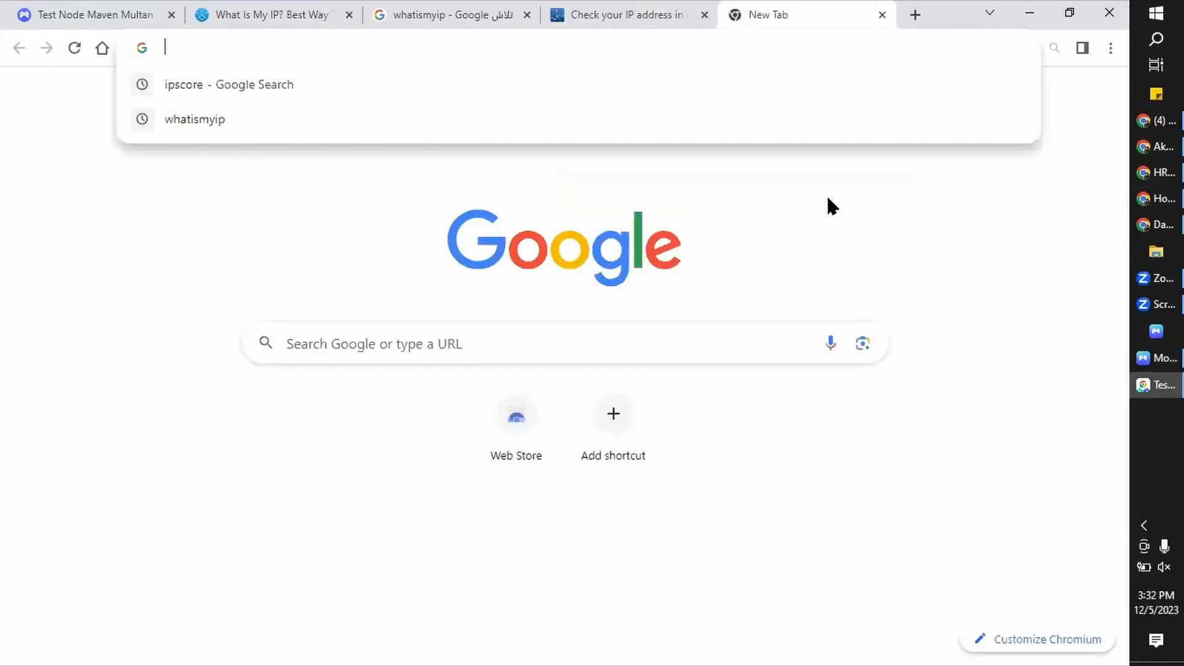
text(scam)
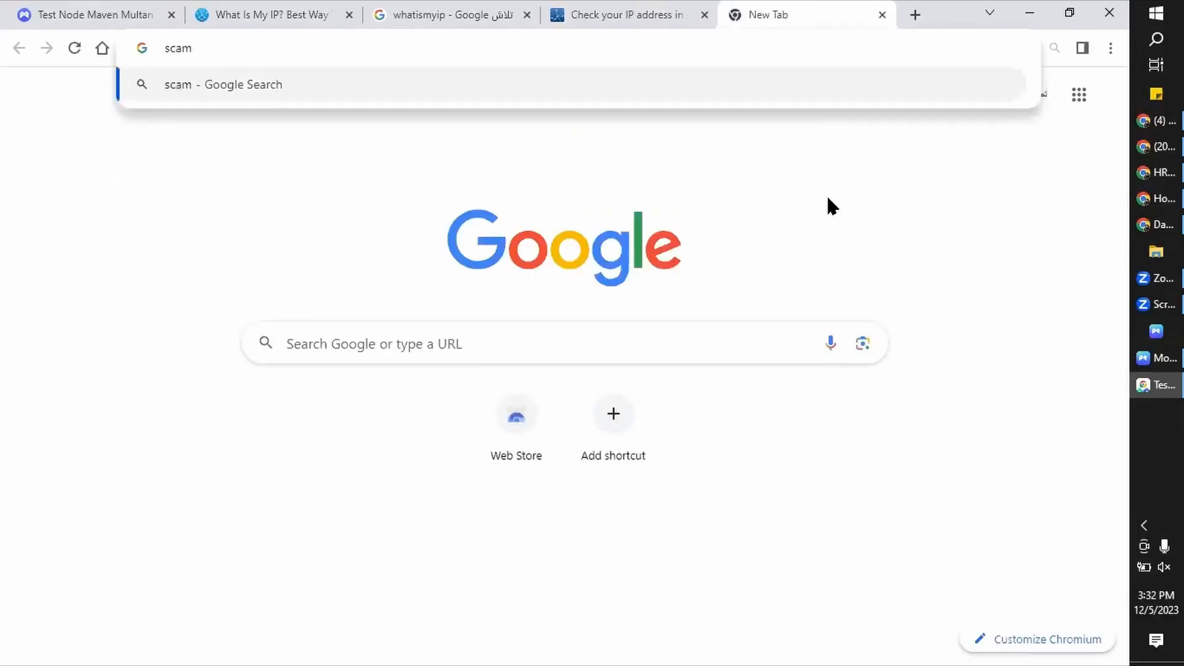
text(lytics)
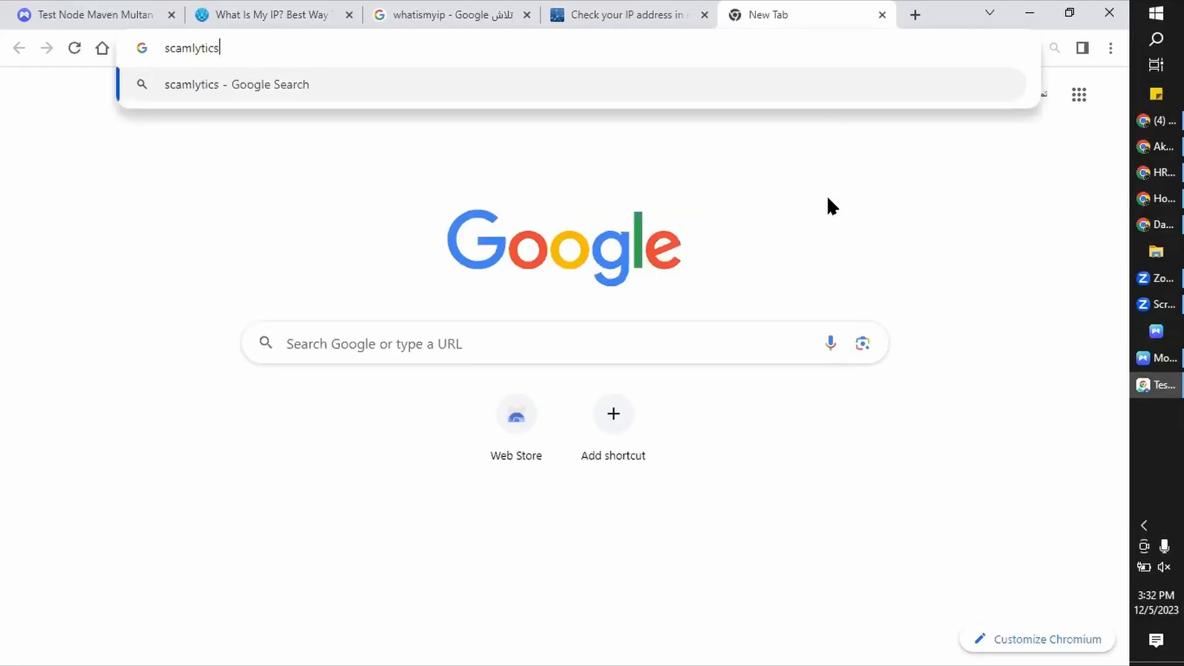
key(Return)
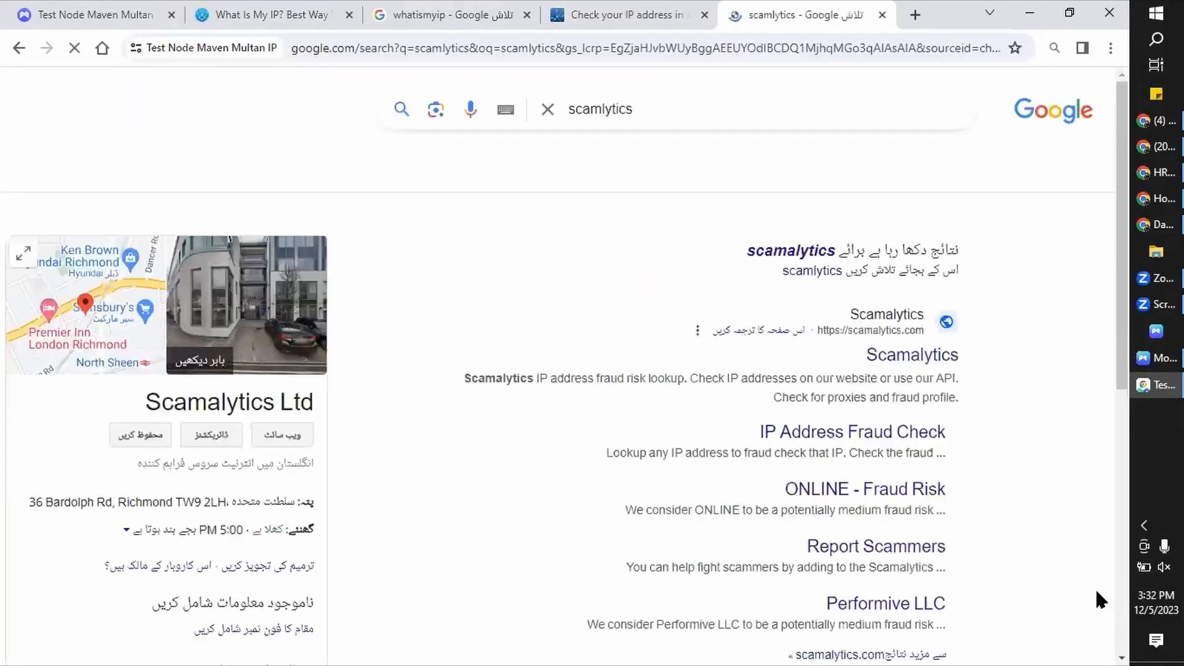
Step: Open the Scamalytics IP Address Fraud Check, highlight the fraud score, and return to the profile's proxy detection page
click(792, 253)
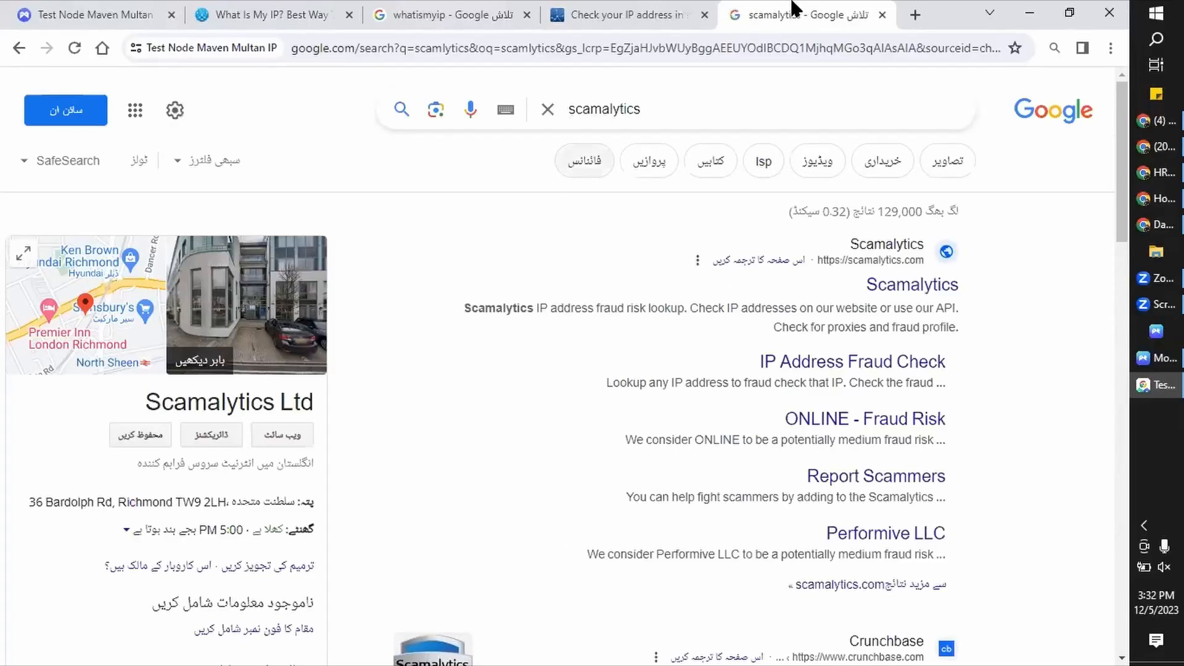
click(864, 361)
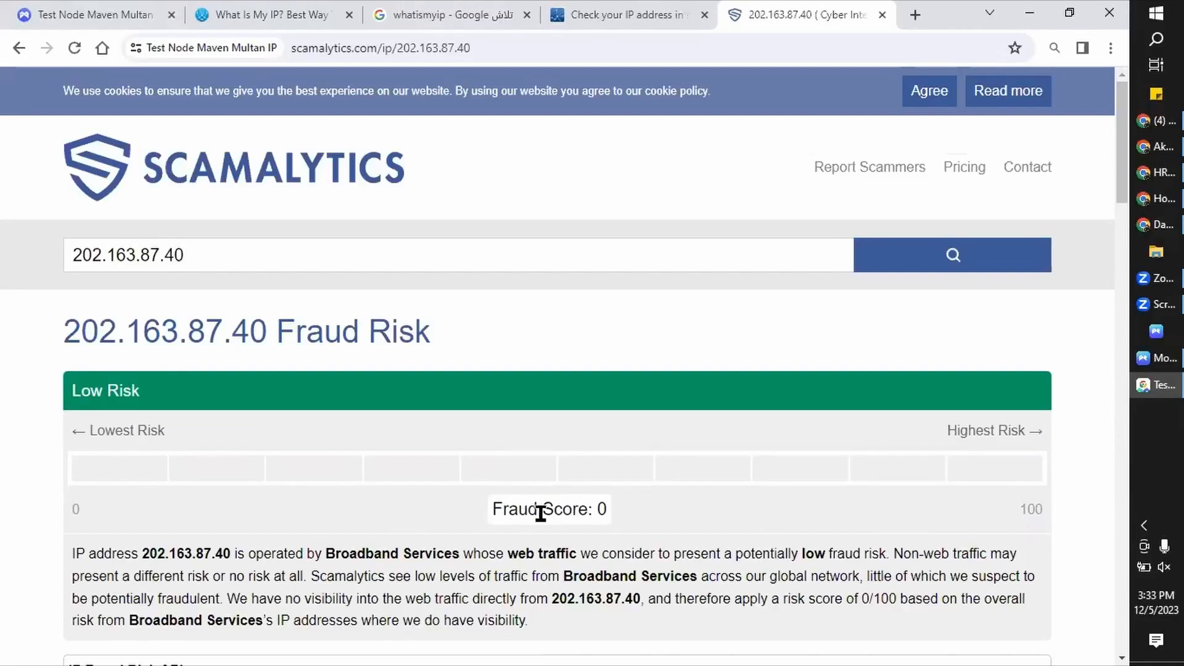
drag(493, 511, 611, 508)
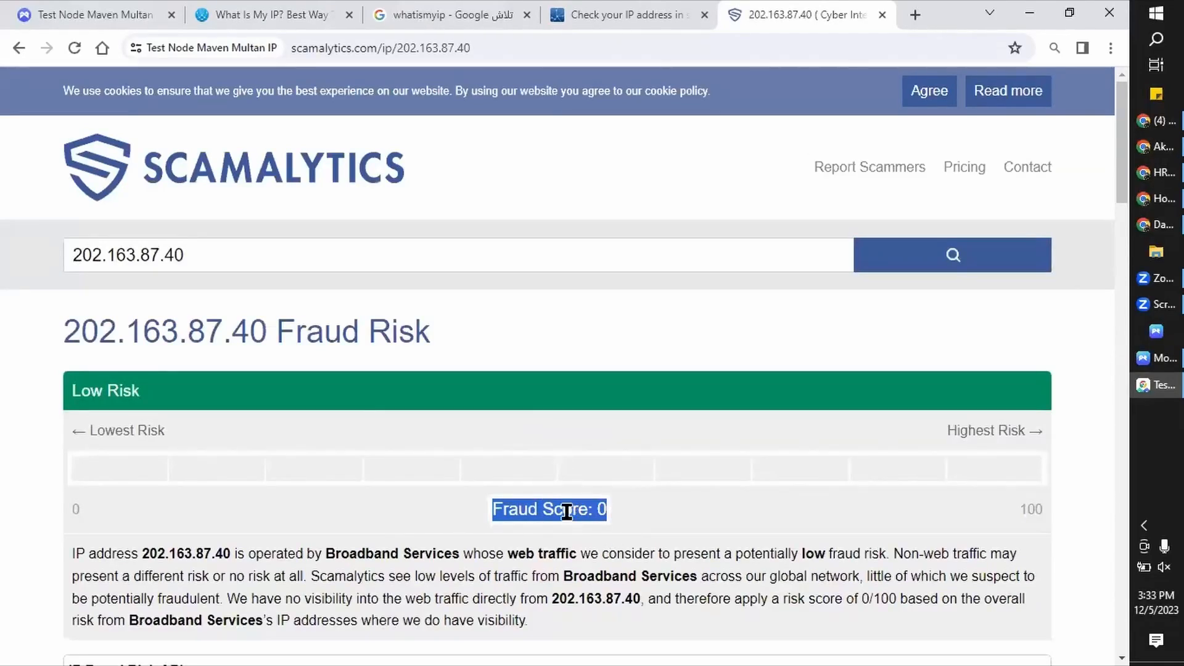
click(74, 7)
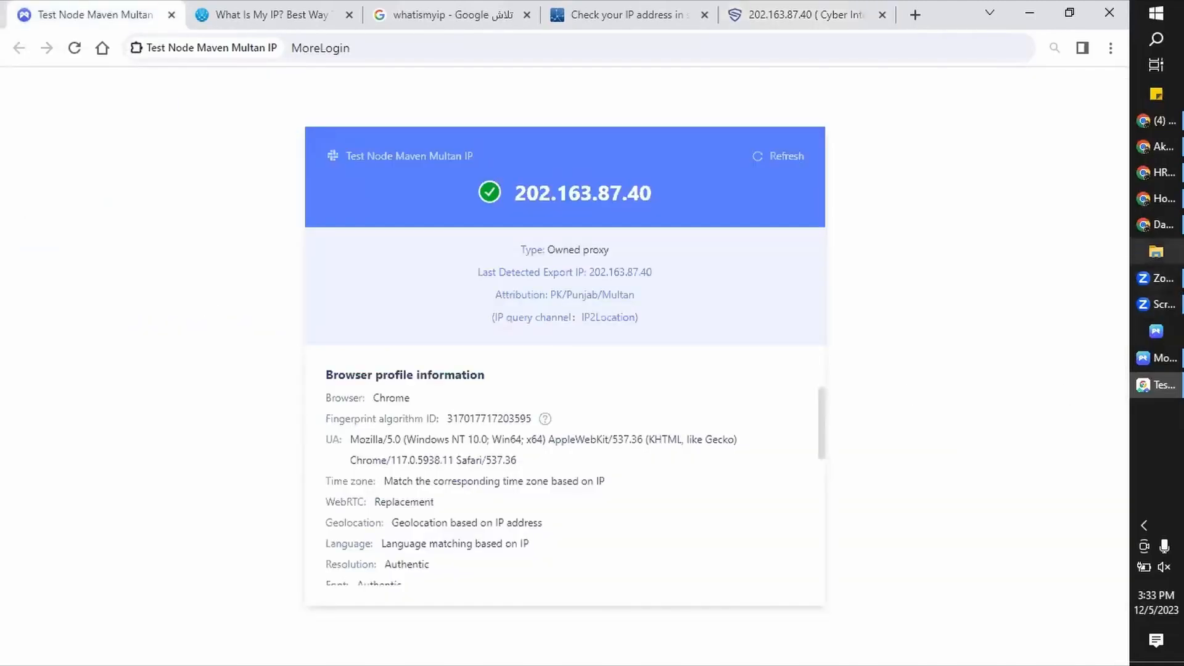
Step: Switch to the NodeMaven proxy setup in Chrome and export the proxy list as proxies_export_12_05_2023 in .csv format to Downloads
click(1156, 223)
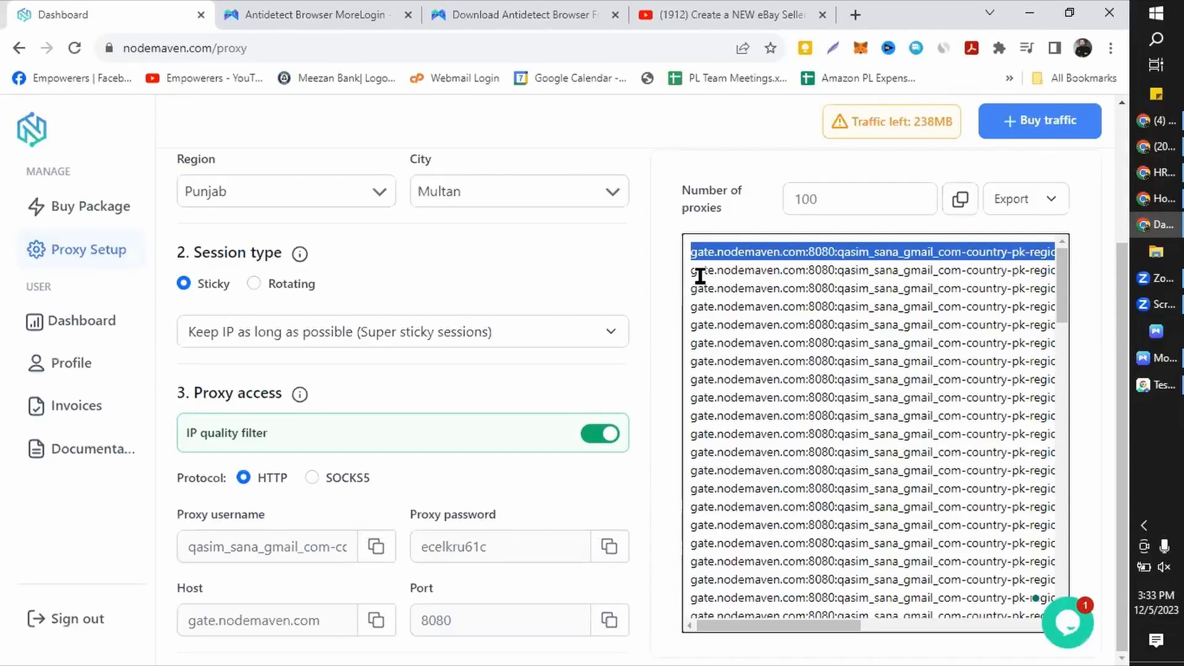
click(1055, 198)
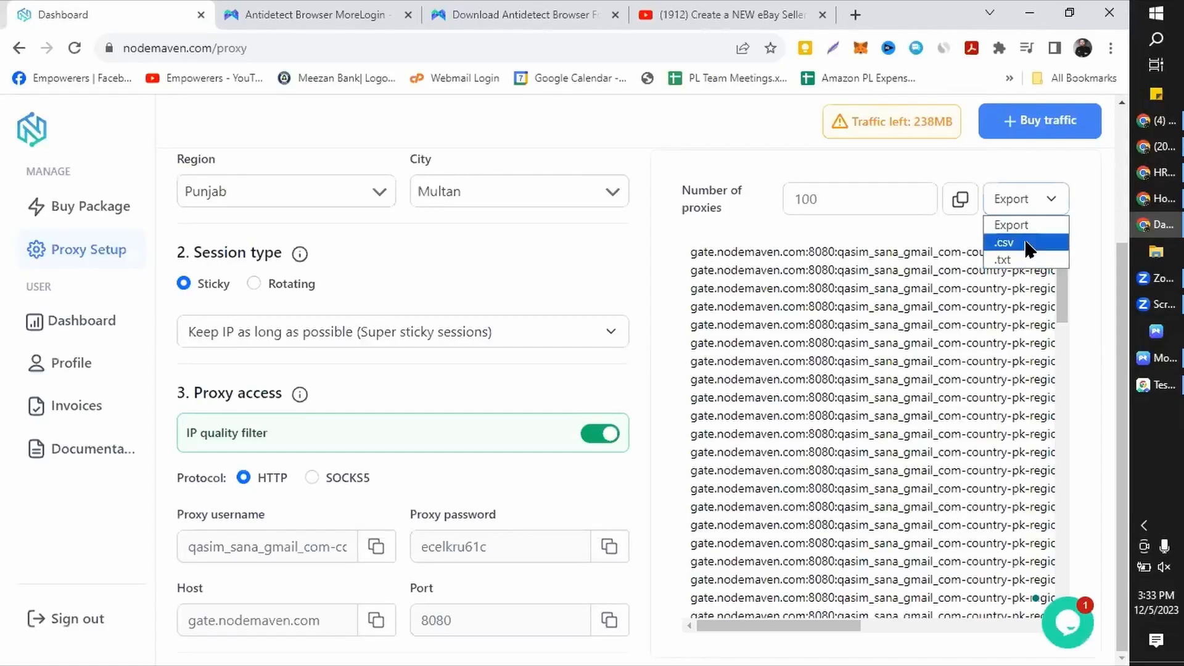
click(1027, 243)
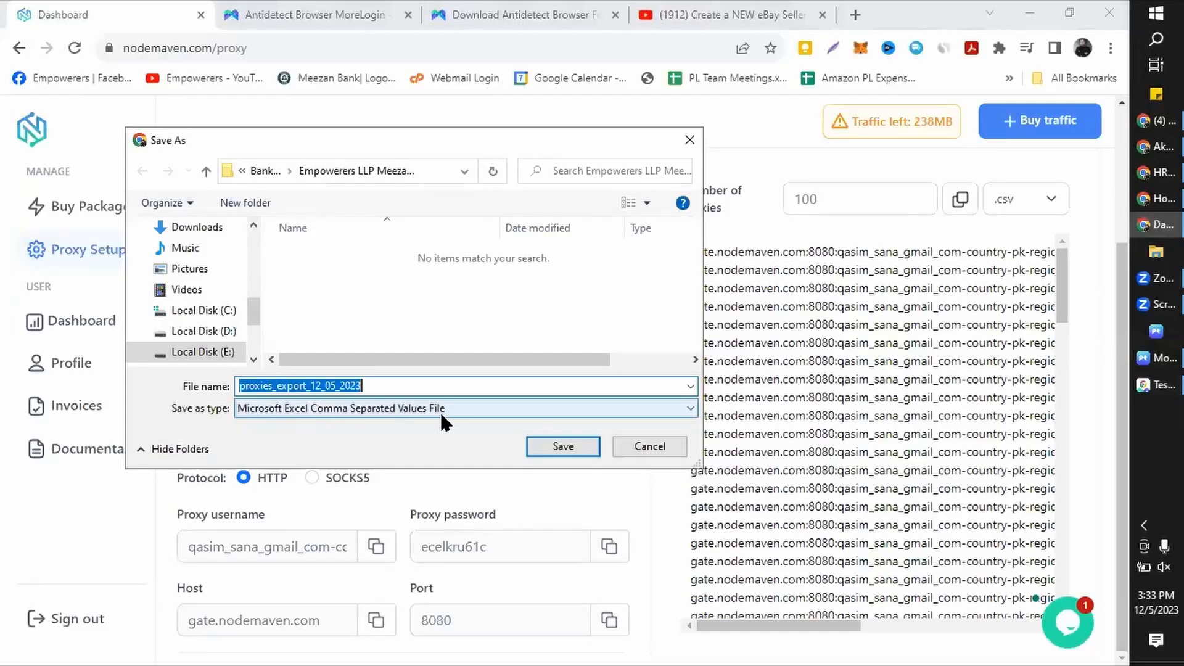
click(199, 227)
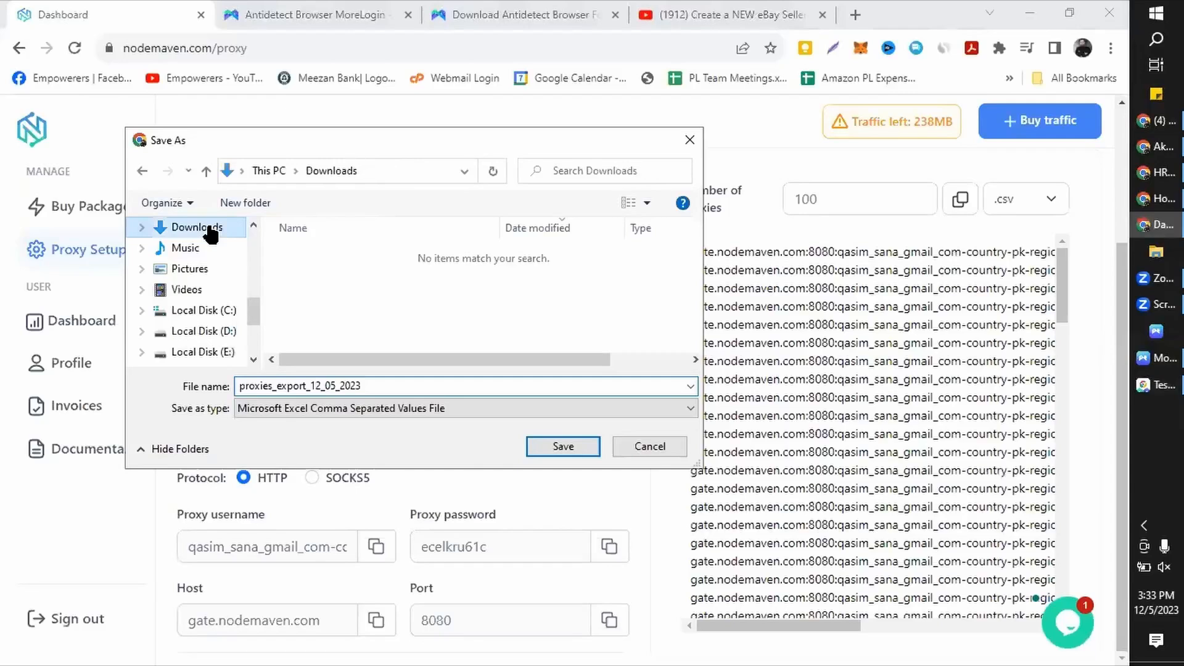
click(580, 440)
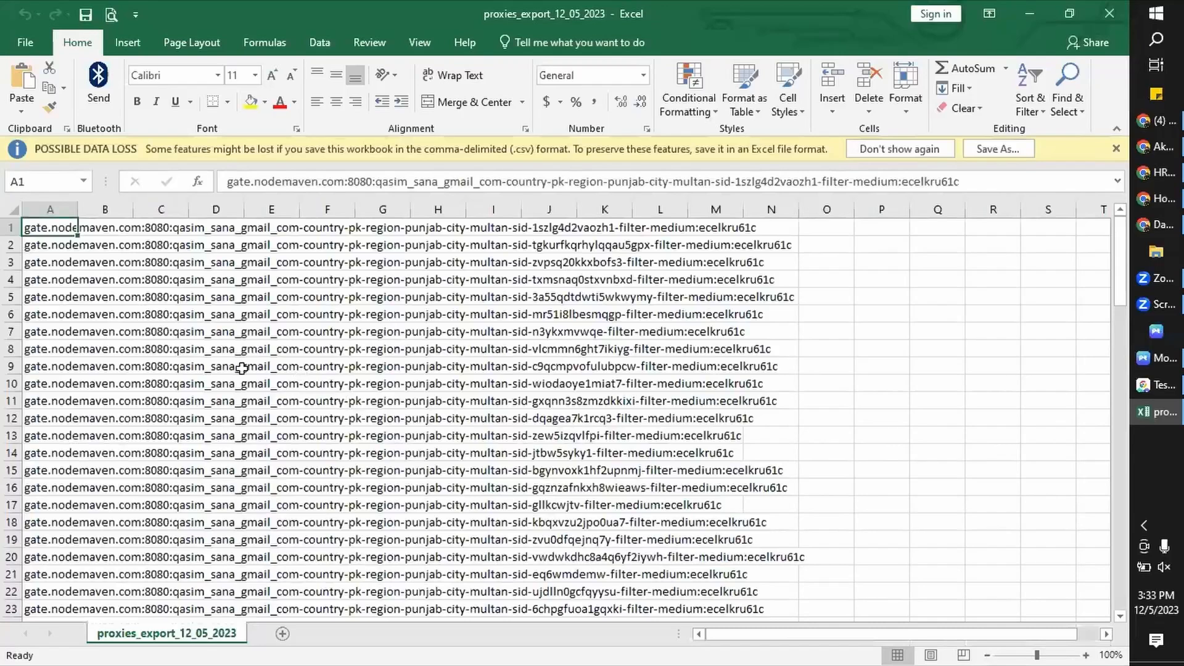
Step: Review the exported proxy rows in Excel, check the running profile's detection page, and return to the spreadsheet
scroll(231, 351, down, 3)
scroll(228, 351, up, 3)
click(1157, 385)
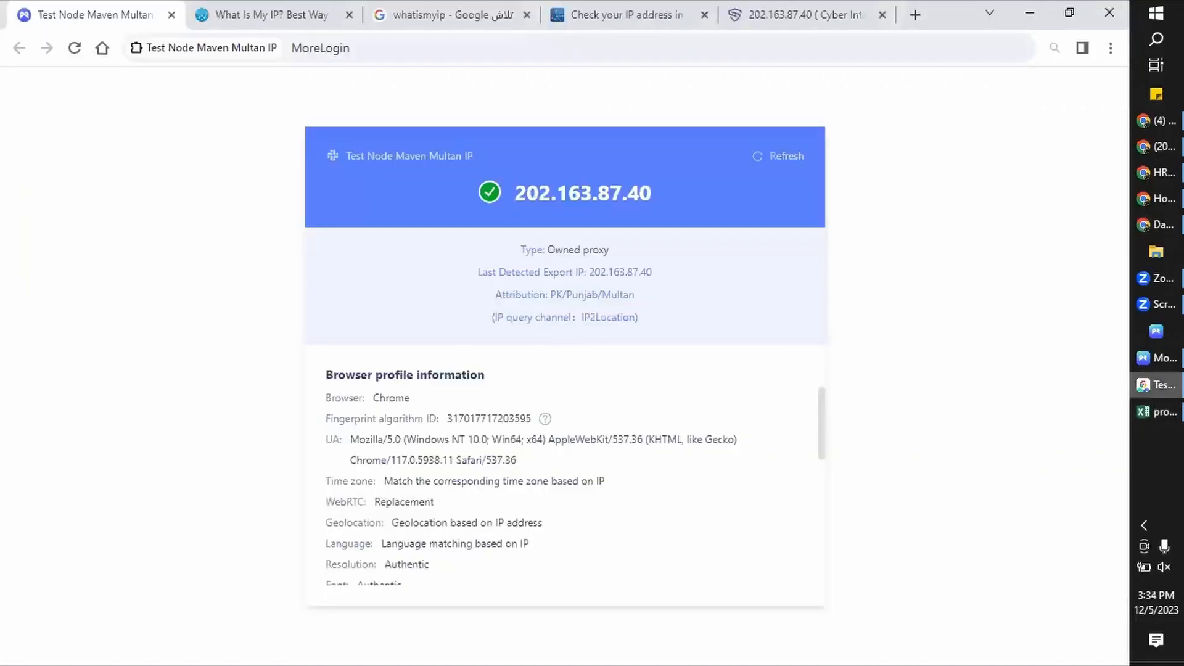
key(alt+Tab)
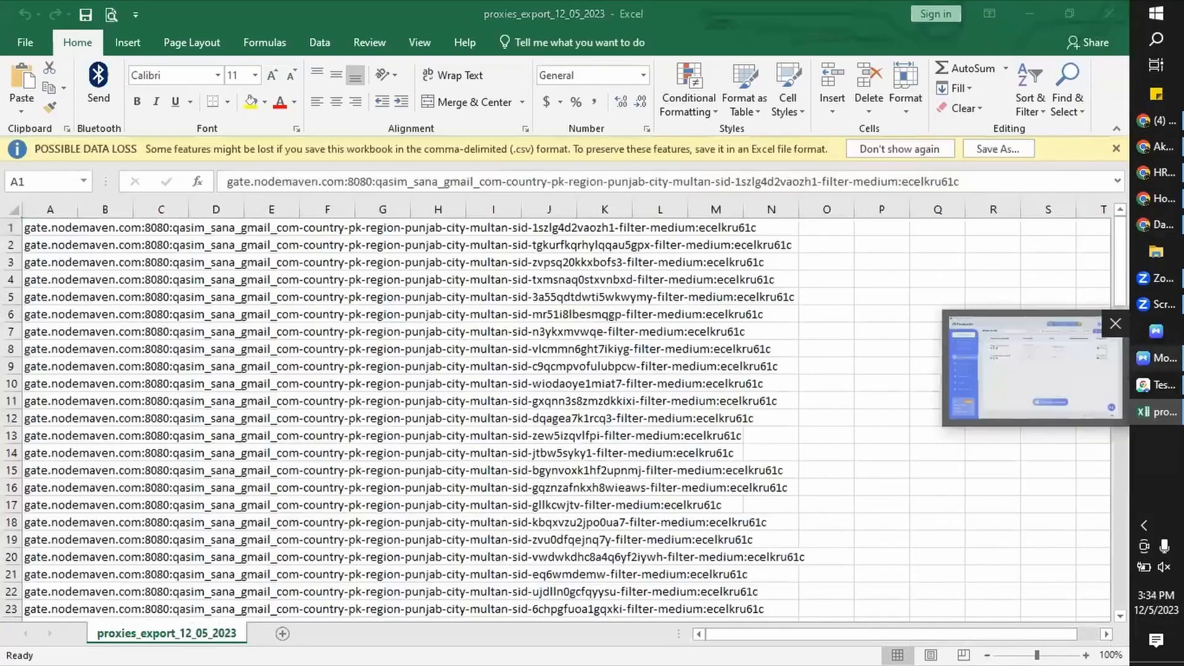
Step: Switch to MoreLogin, open the eBay Aus Sports items profile for editing, and show its proxy settings
click(1156, 358)
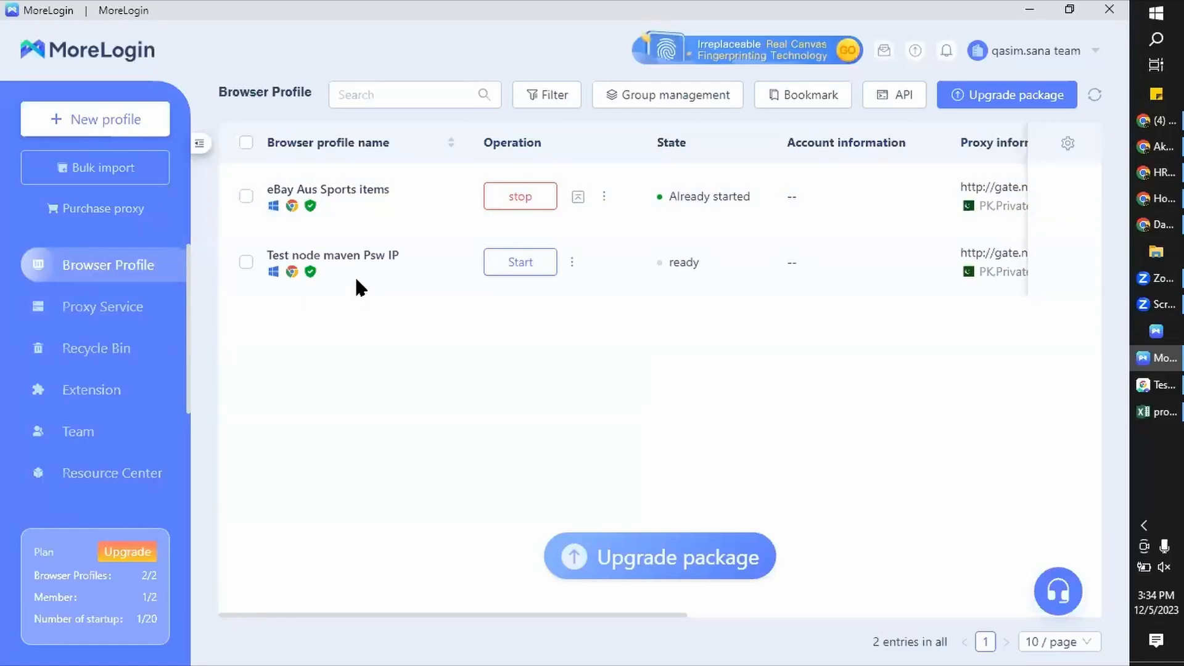
click(601, 201)
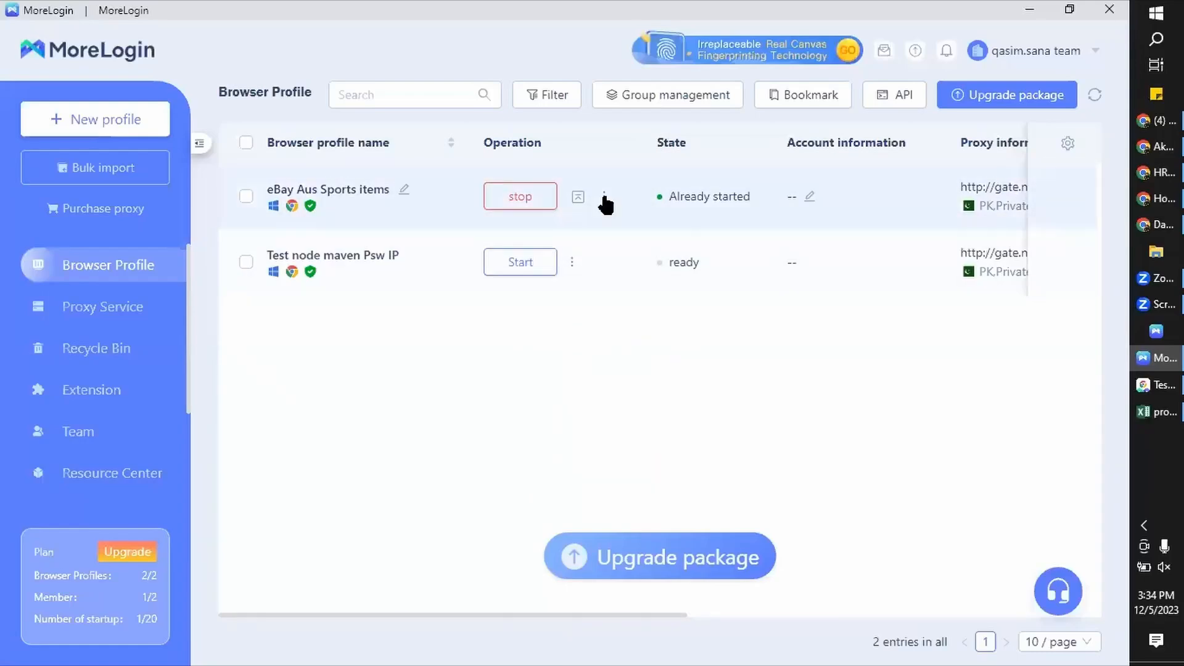
mouse_move(604, 201)
click(603, 268)
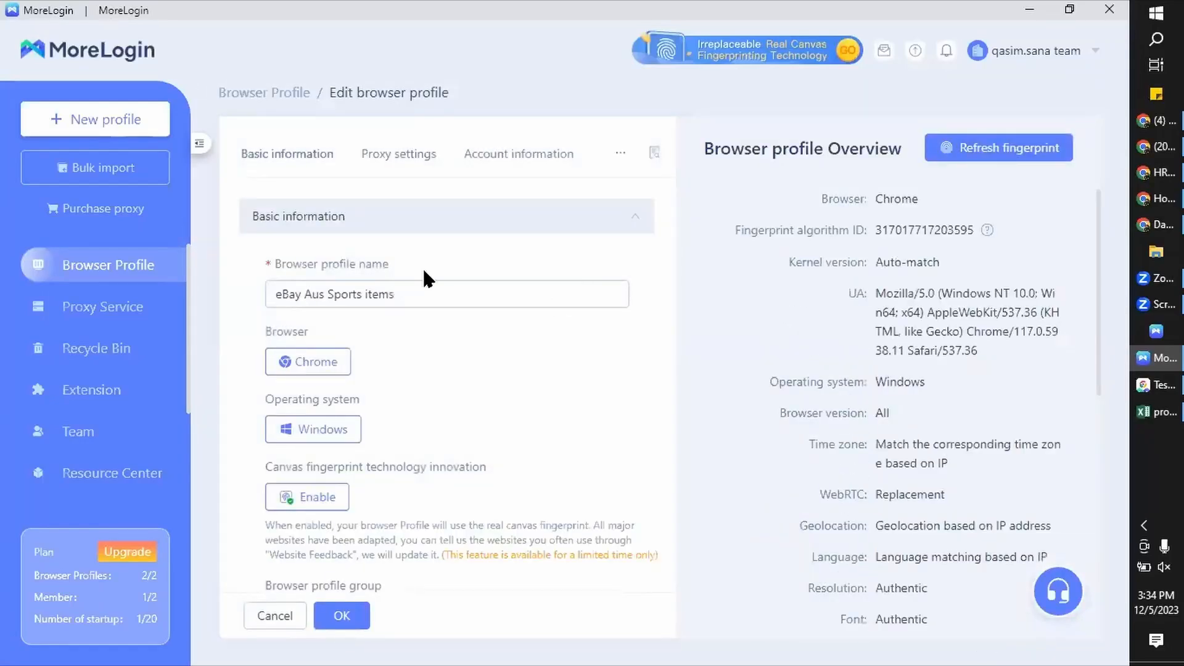
click(388, 155)
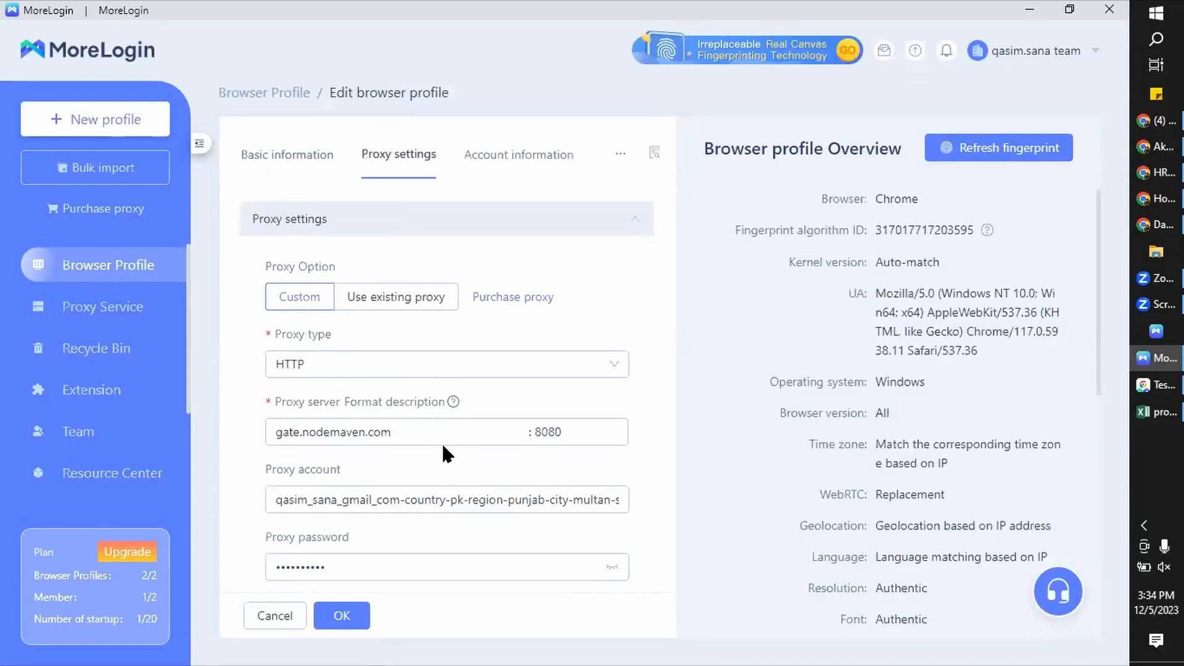
Step: Bring up the proxy account field in the profile's proxy settings and highlight its entire value for inspection
scroll(442, 472, down, 1)
click(280, 419)
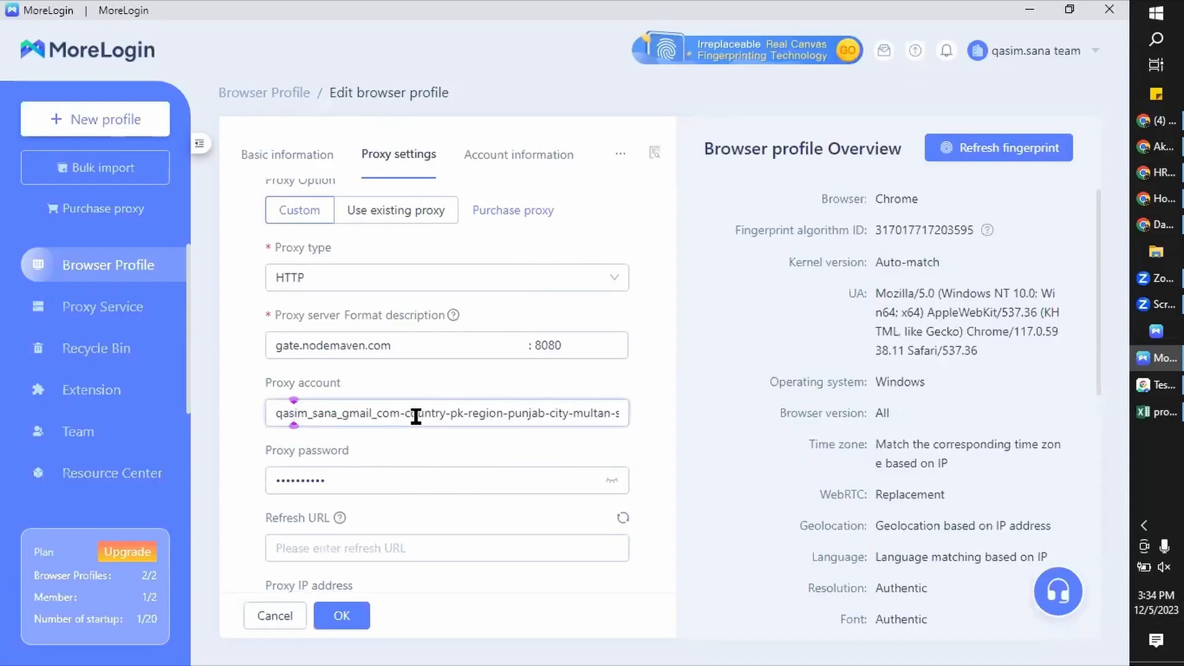
triple_click(490, 416)
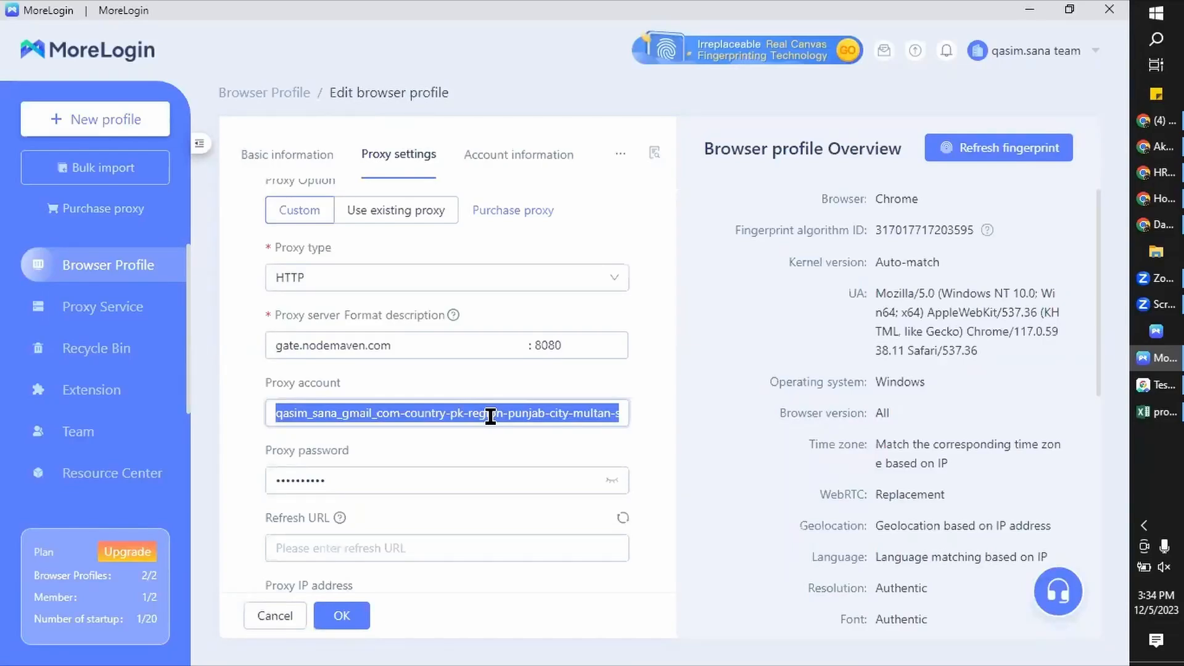
click(491, 417)
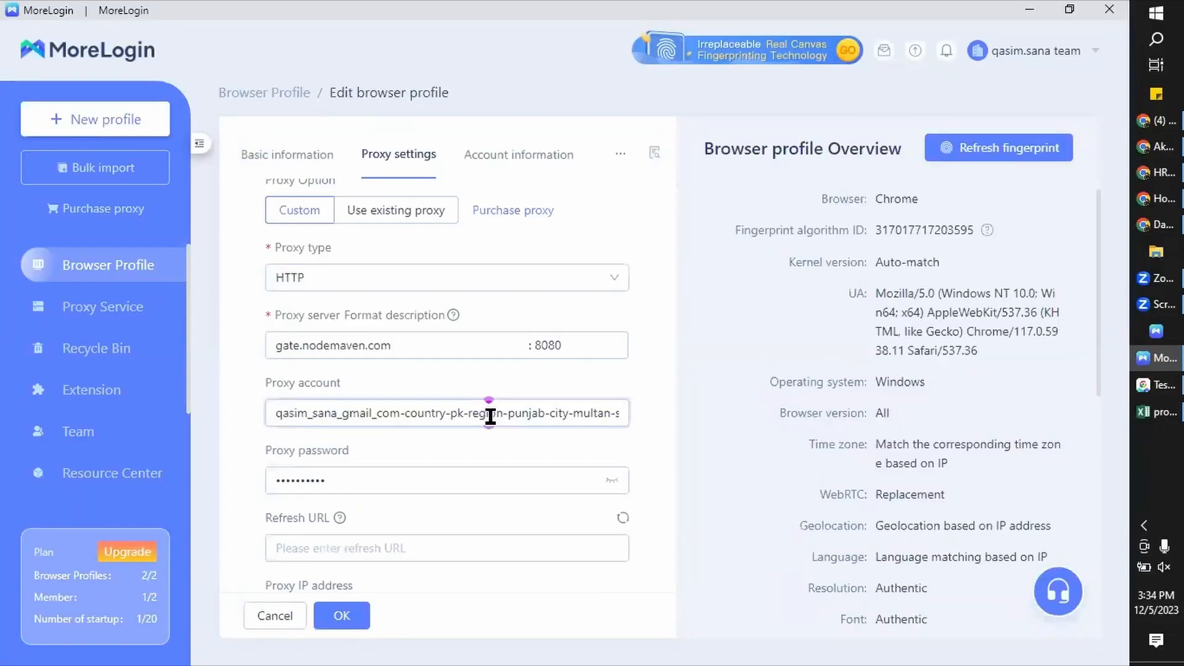
click(431, 412)
key(ctrl+a)
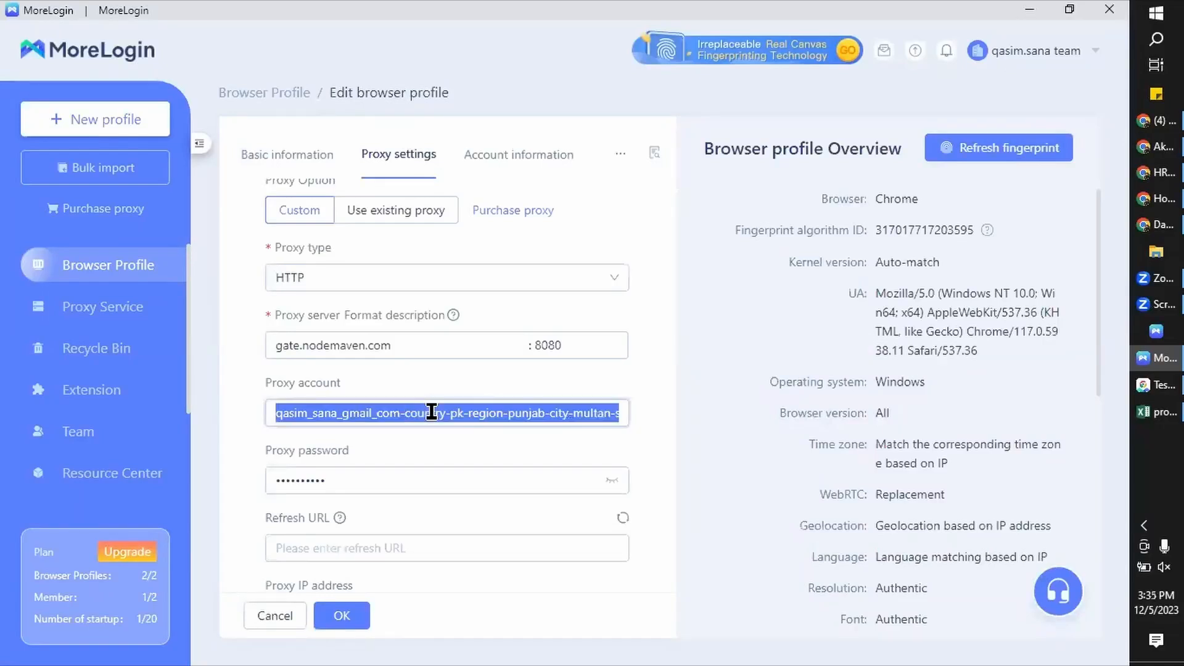
click(366, 412)
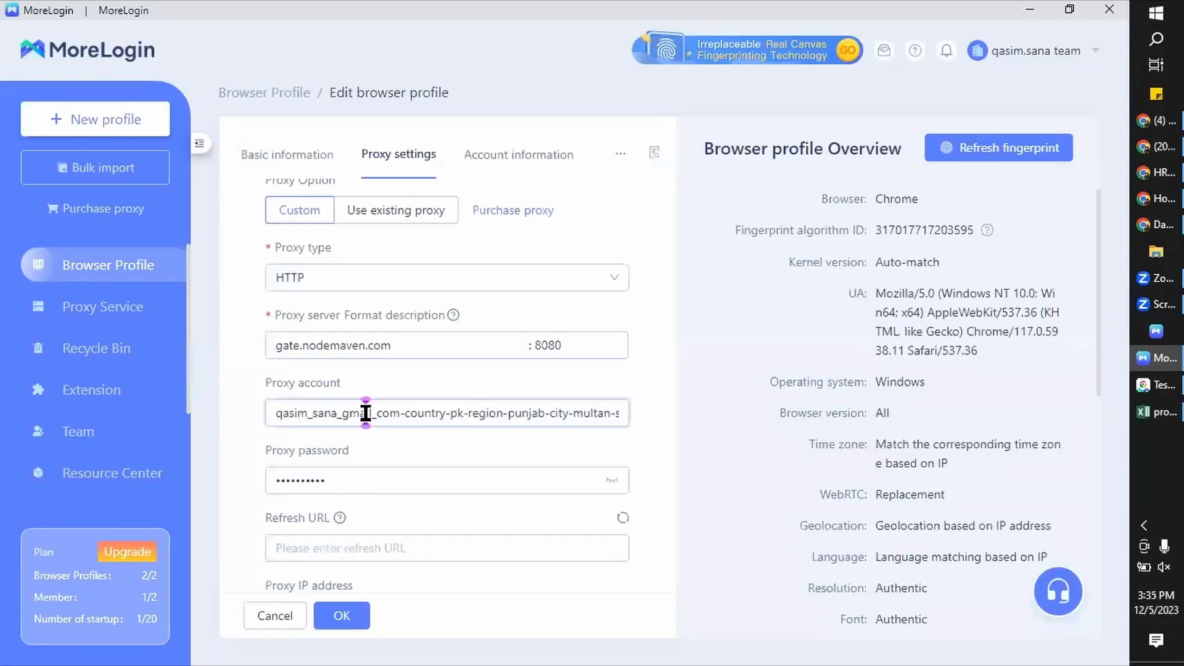
Step: Highlight the opening part of the proxy account value, up to the mail provider portion
click(294, 412)
key(Home)
key(shift+Right)
key(shift+Right)
key(shift+Right)
key(shift+Right)
key(shift+Right)
key(shift+Right)
key(shift+Right)
key(shift+Right)
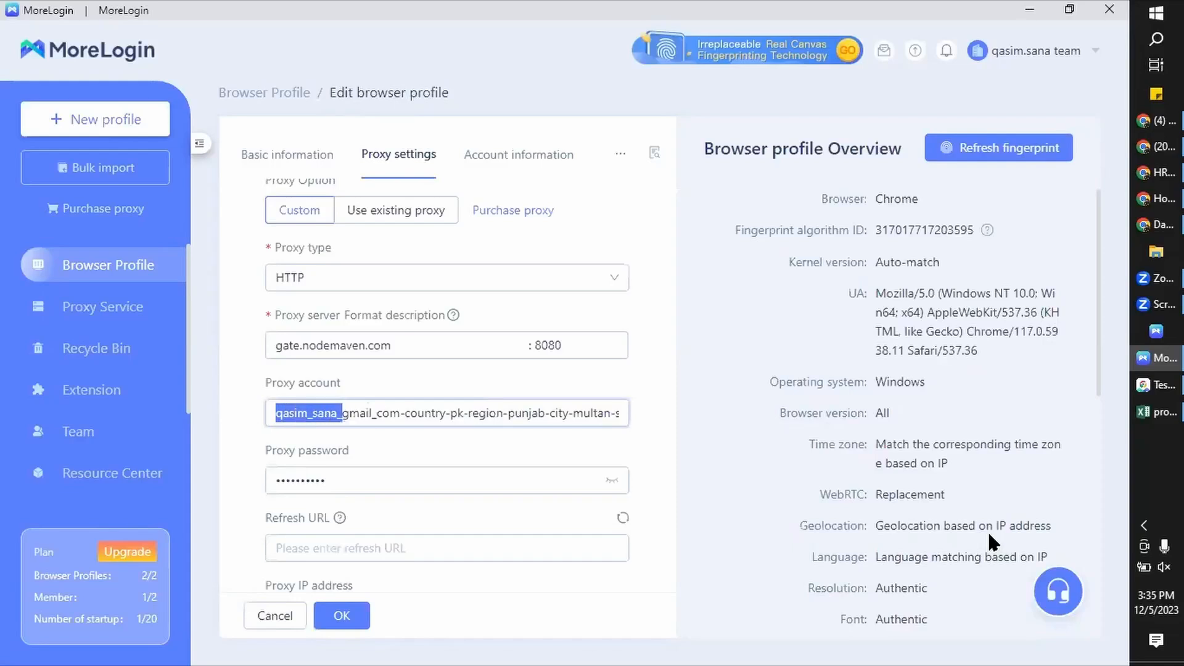
key(Left)
key(Right)
key(Right)
key(Right)
key(Right)
key(Right)
key(Right)
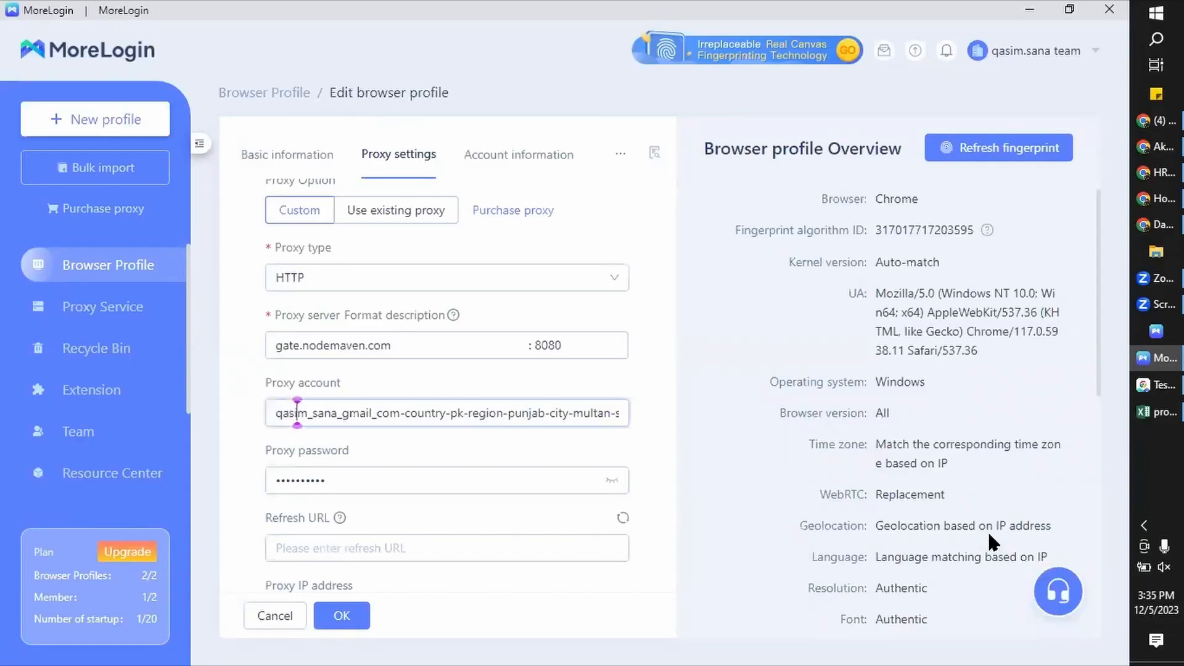
Step: Read through the proxy account value from its start to its end, including region, city, session ID and filter
key(Home)
key(Right)
key(Right)
key(Right)
key(Right)
key(Right)
key(Right)
key(Right)
key(Right)
key(Right)
key(Right)
key(Right)
key(Right)
key(Right)
key(Right)
key(Right)
key(Right)
key(Right)
key(Right)
key(Right)
key(Right)
key(Right)
key(Right)
key(Right)
key(Right)
key(Right)
key(Right)
key(Right)
key(Right)
key(Right)
key(Right)
key(Right)
key(Right)
key(Right)
key(Right)
key(Right)
key(Right)
key(Right)
key(Right)
key(Right)
key(Right)
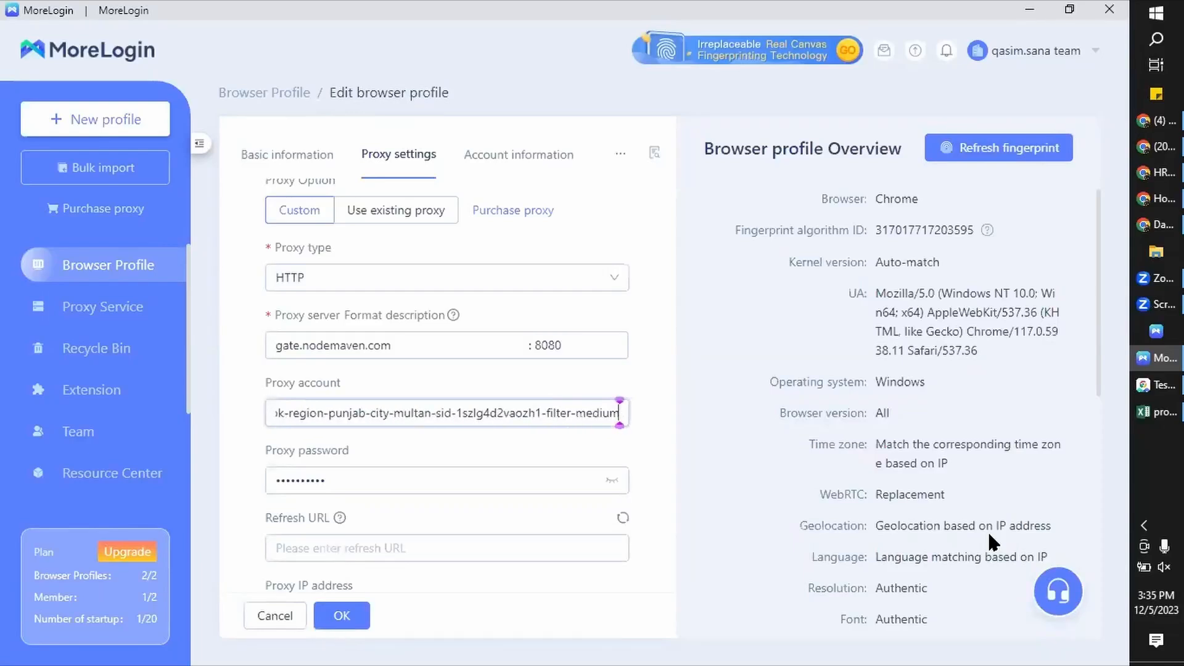
scroll(663, 450, down, 3)
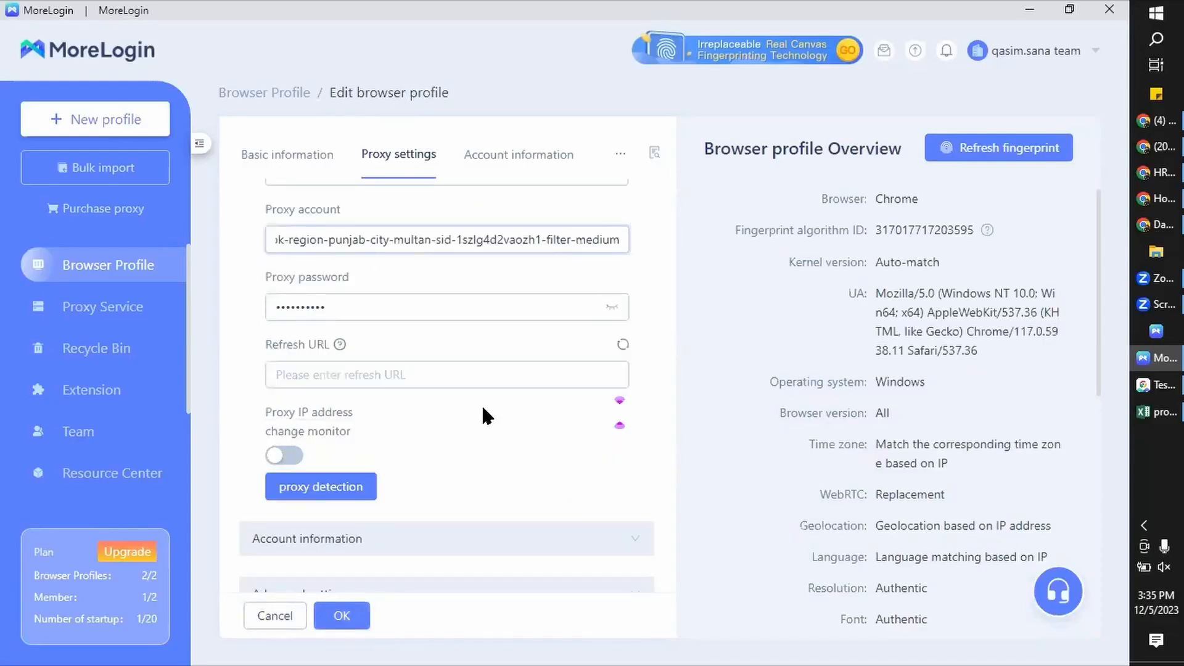
Step: Go back through the proxy account value from its end to its first character
scroll(483, 339, up, 5)
key(Left)
key(Left)
key(Left)
key(Left)
key(Left)
key(Left)
key(Left)
key(Left)
key(Left)
key(Left)
key(Left)
key(Left)
key(Left)
key(Left)
key(Left)
key(Left)
key(Left)
key(Left)
key(Left)
key(Left)
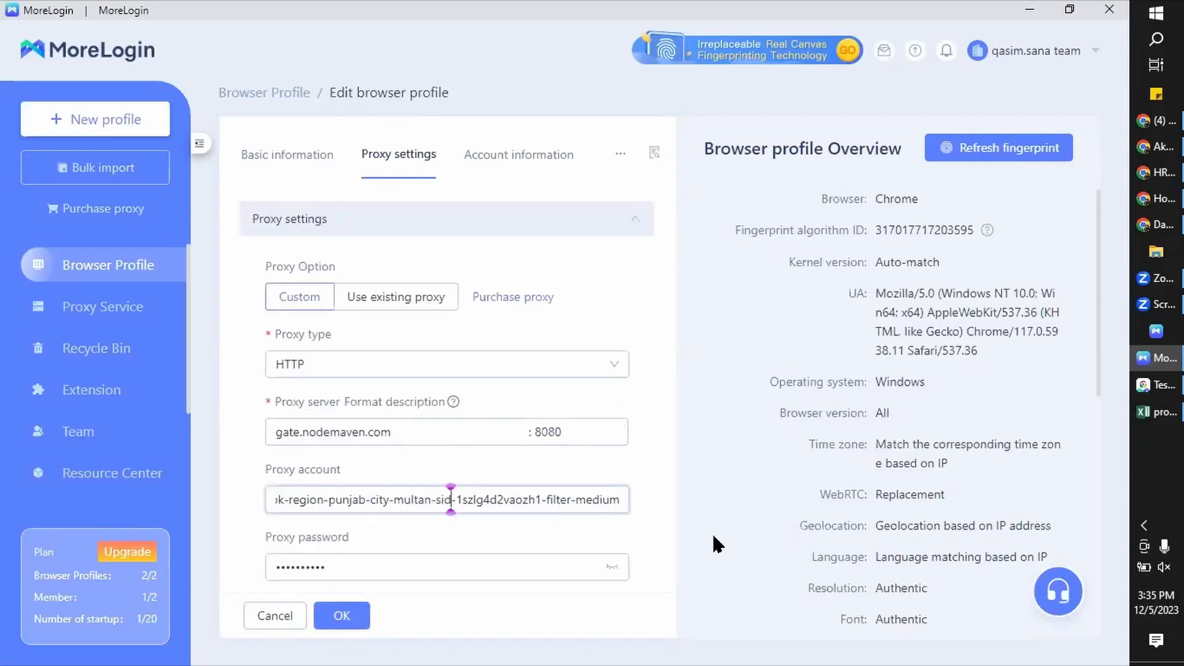
key(Left)
key(Left)
key(Left)
key(Left)
key(Left)
key(Left)
key(Left)
key(Left)
key(Left)
key(Left)
key(Left)
key(Left)
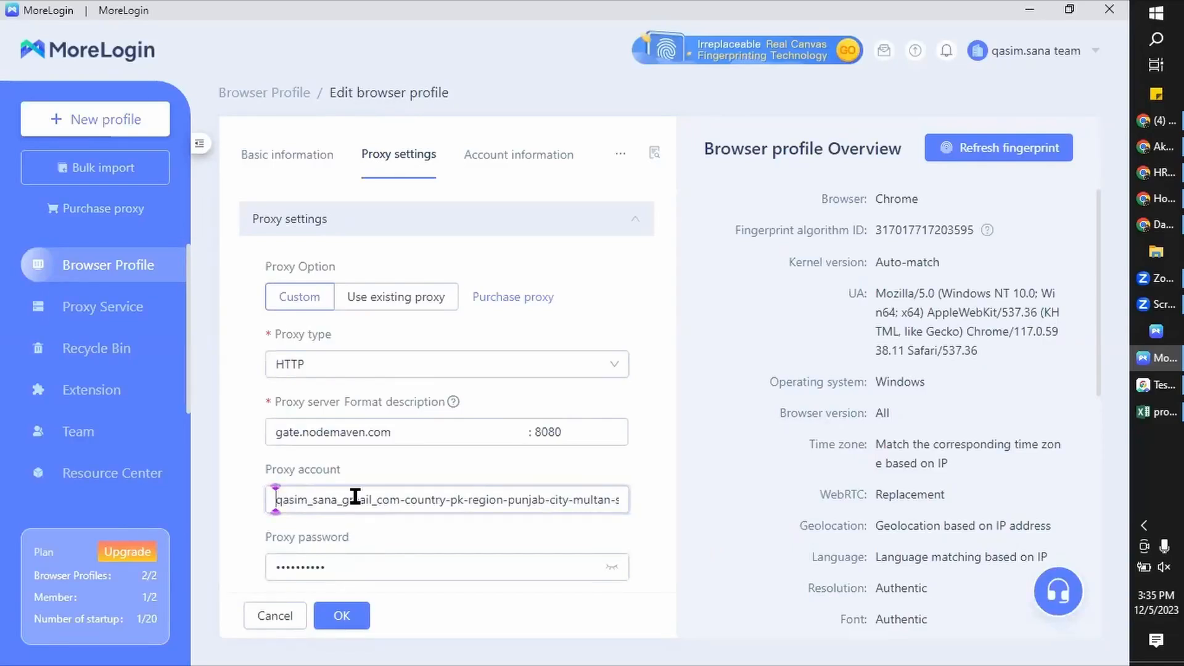
Step: Copy the full proxy account value, switch to Chrome, and open the lettercount.com Character Counter in a new tab
double_click(471, 501)
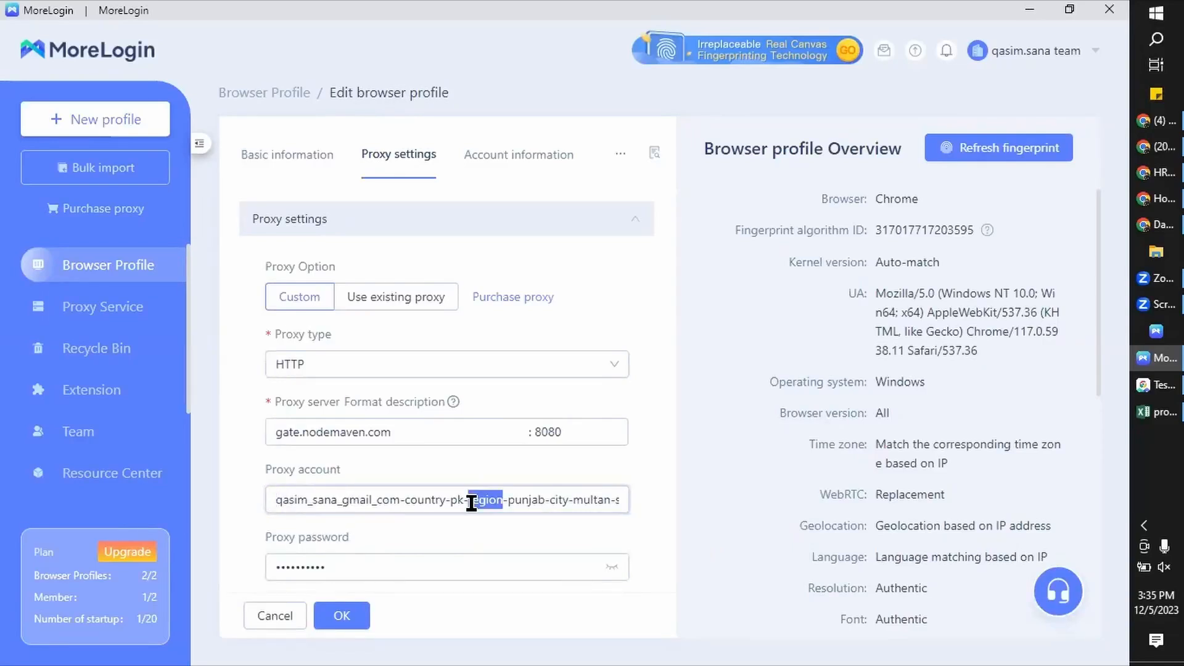
key(ctrl+a)
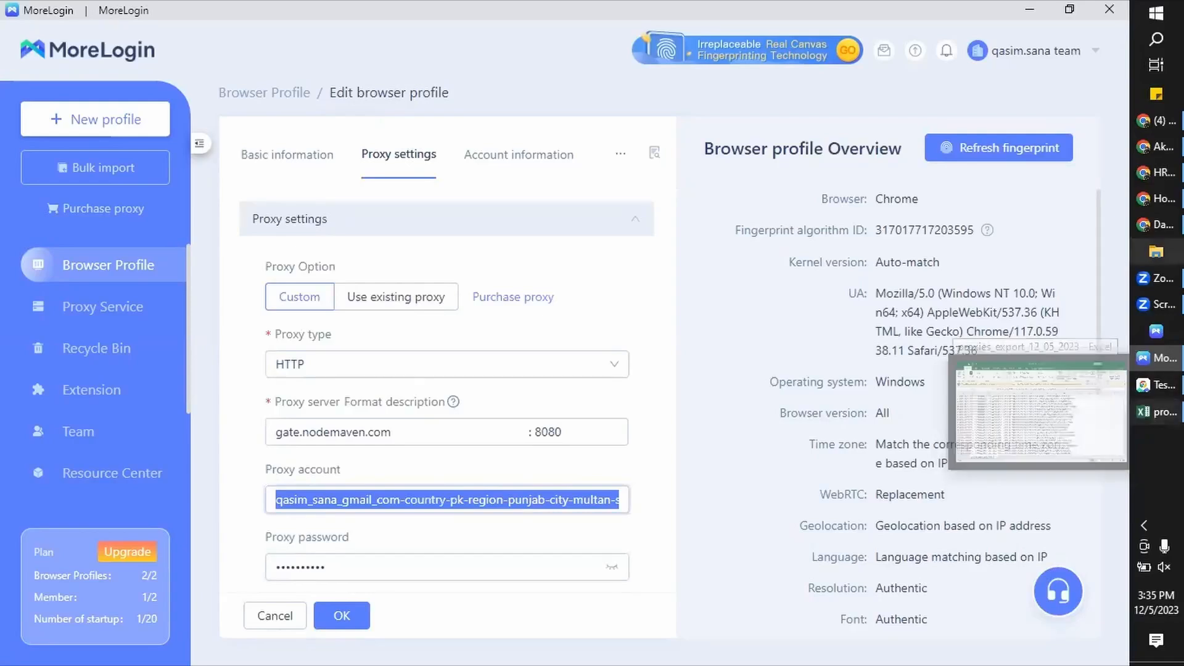
click(1146, 228)
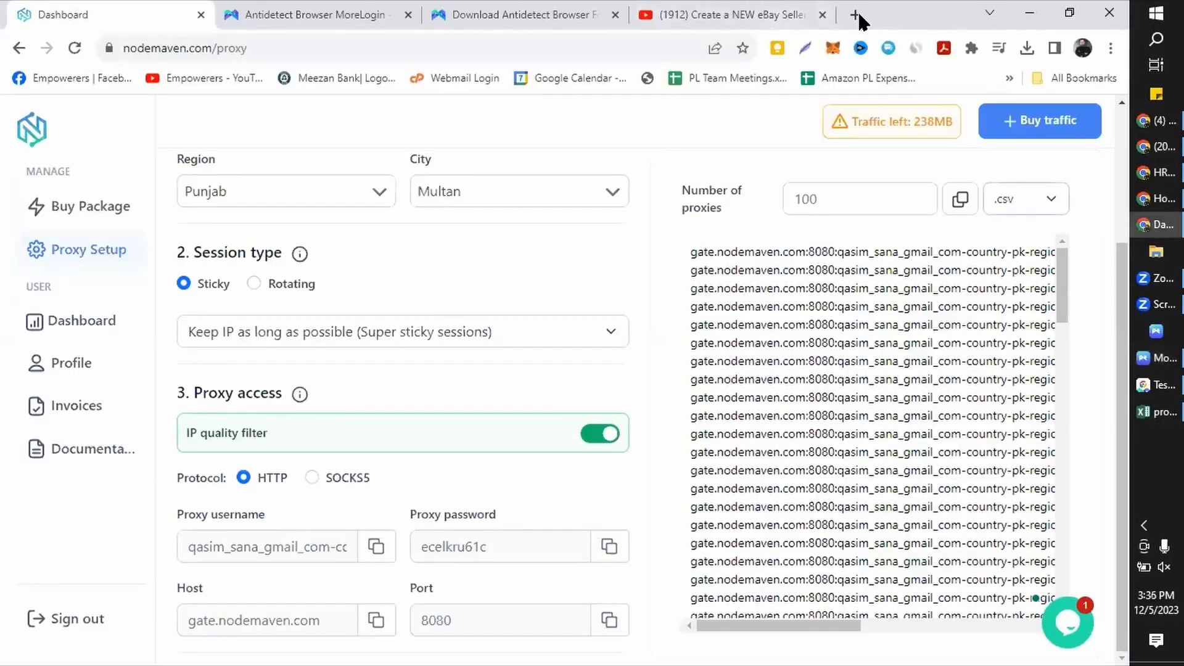
key(ctrl+t)
click(483, 47)
text(char)
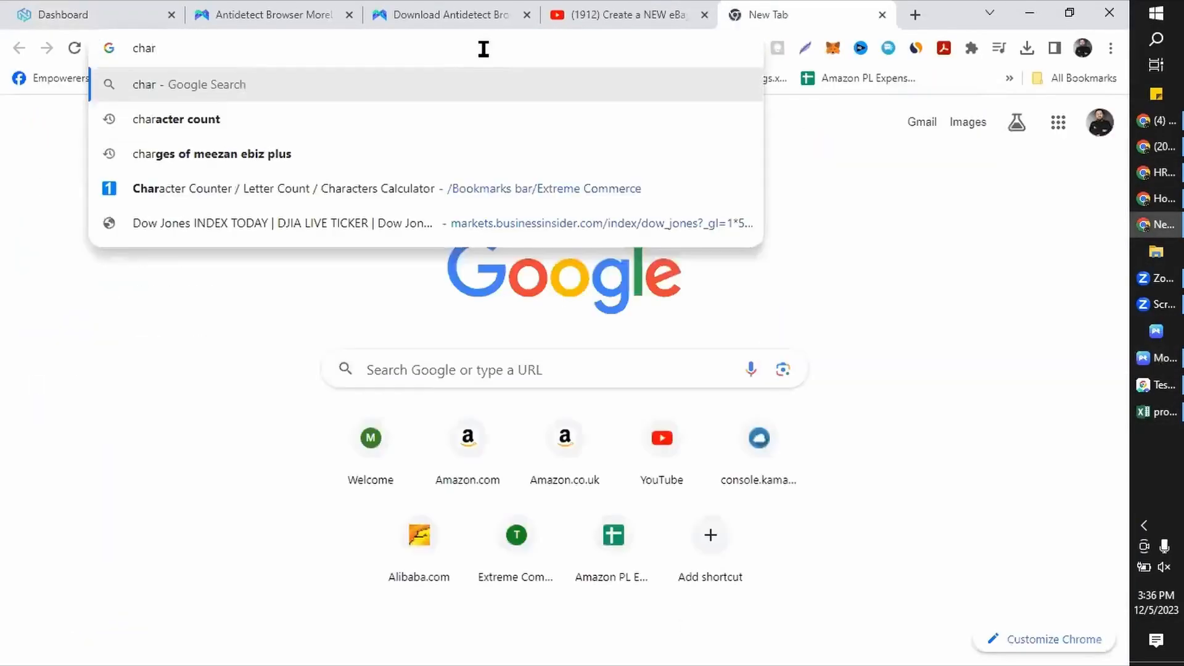
click(405, 188)
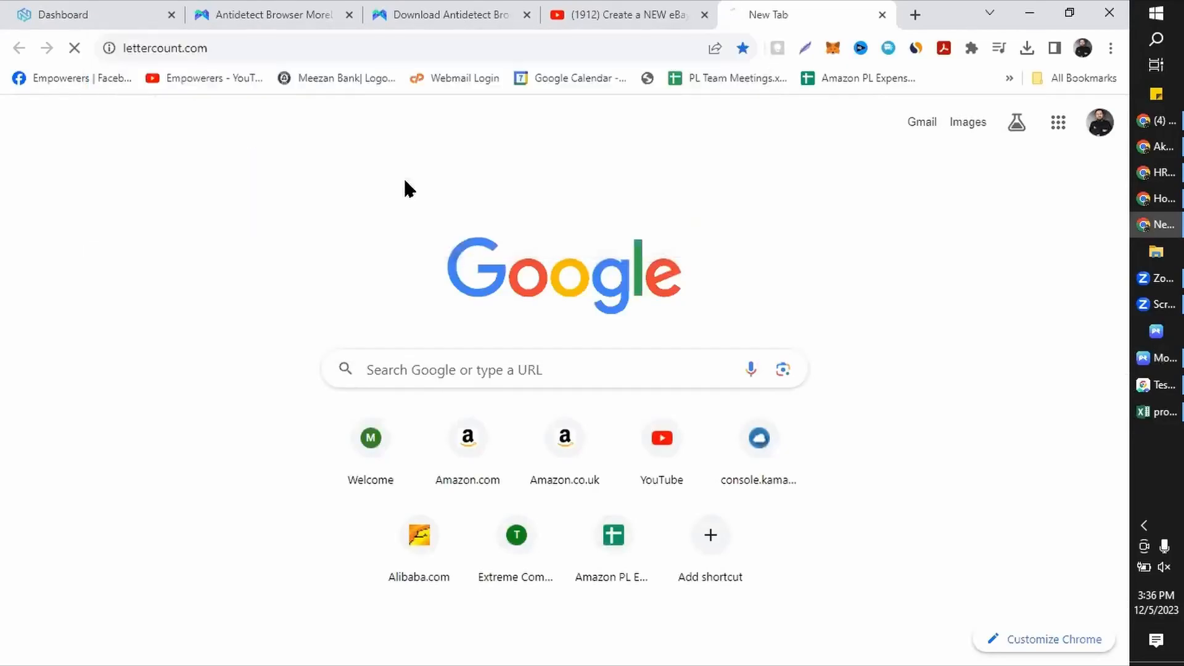
scroll(378, 490, down, 4)
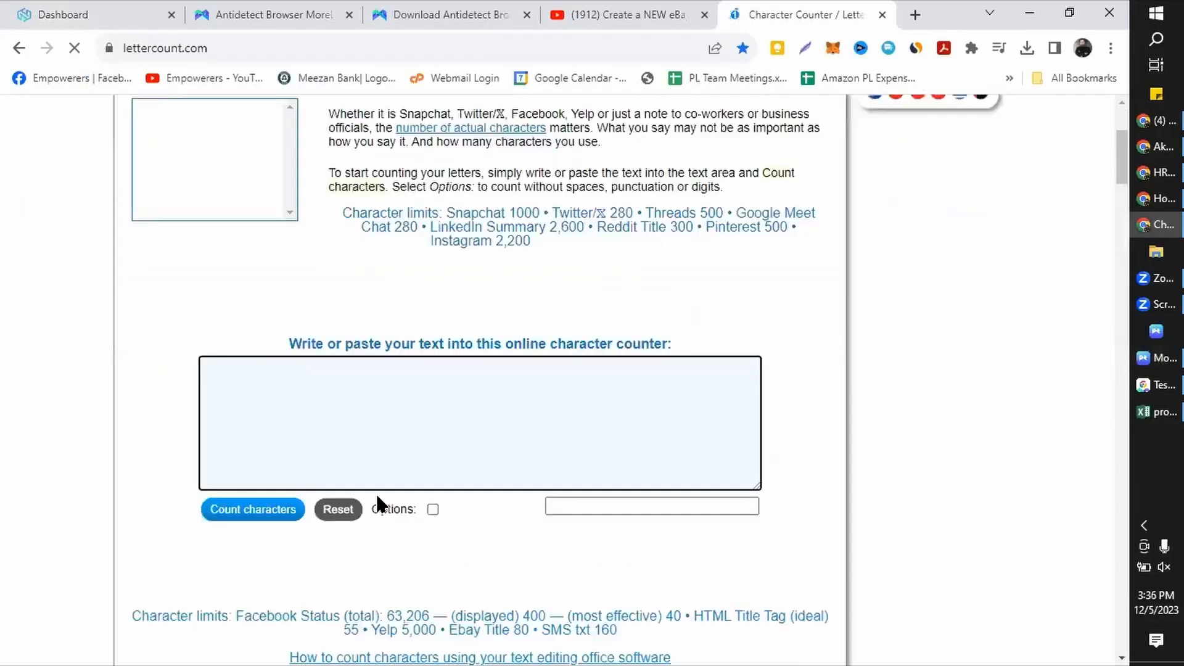
Step: Paste the proxy account value into the character counter, count its characters, and highlight the count
click(354, 368)
key(ctrl+v)
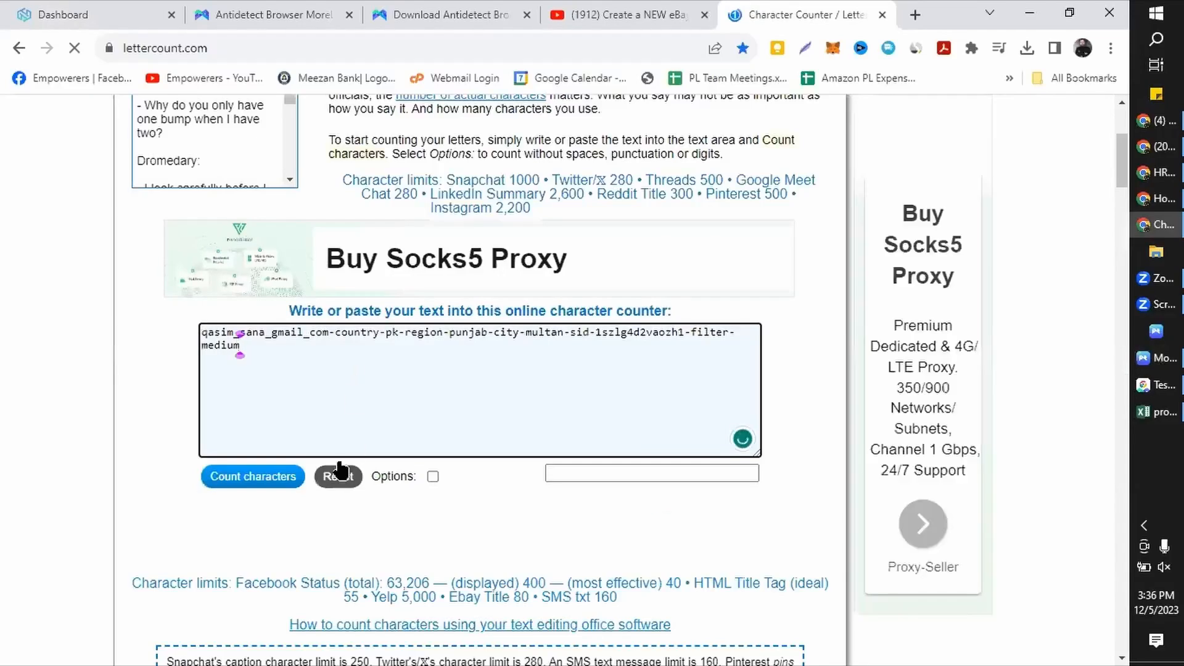
click(250, 479)
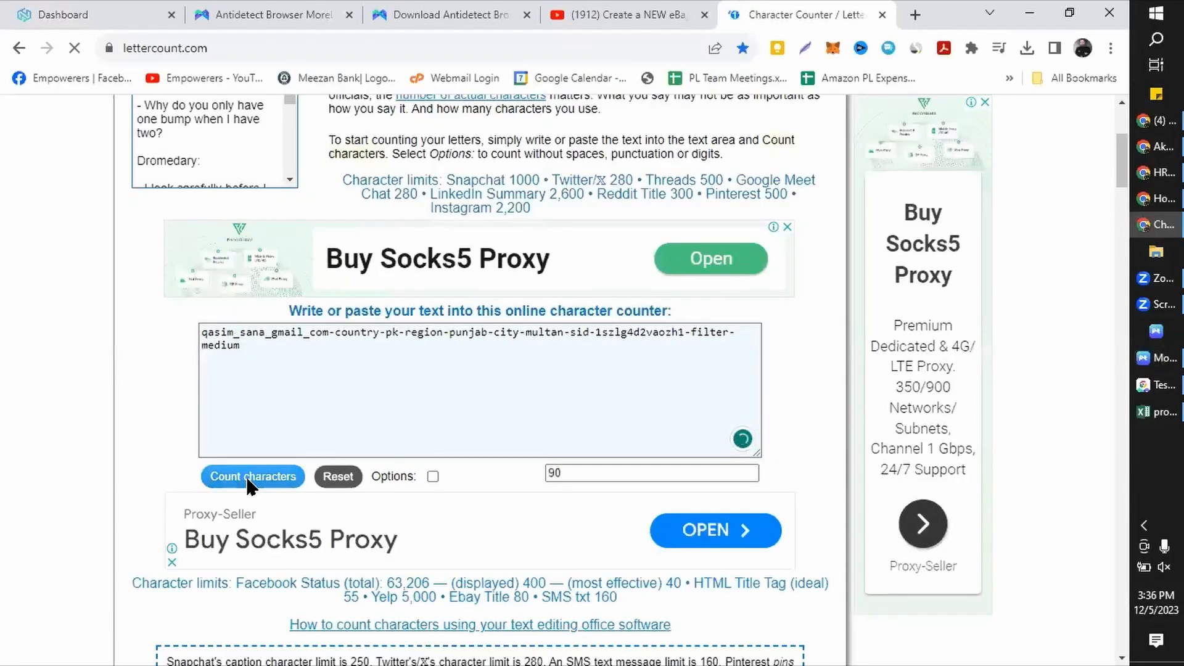
double_click(584, 473)
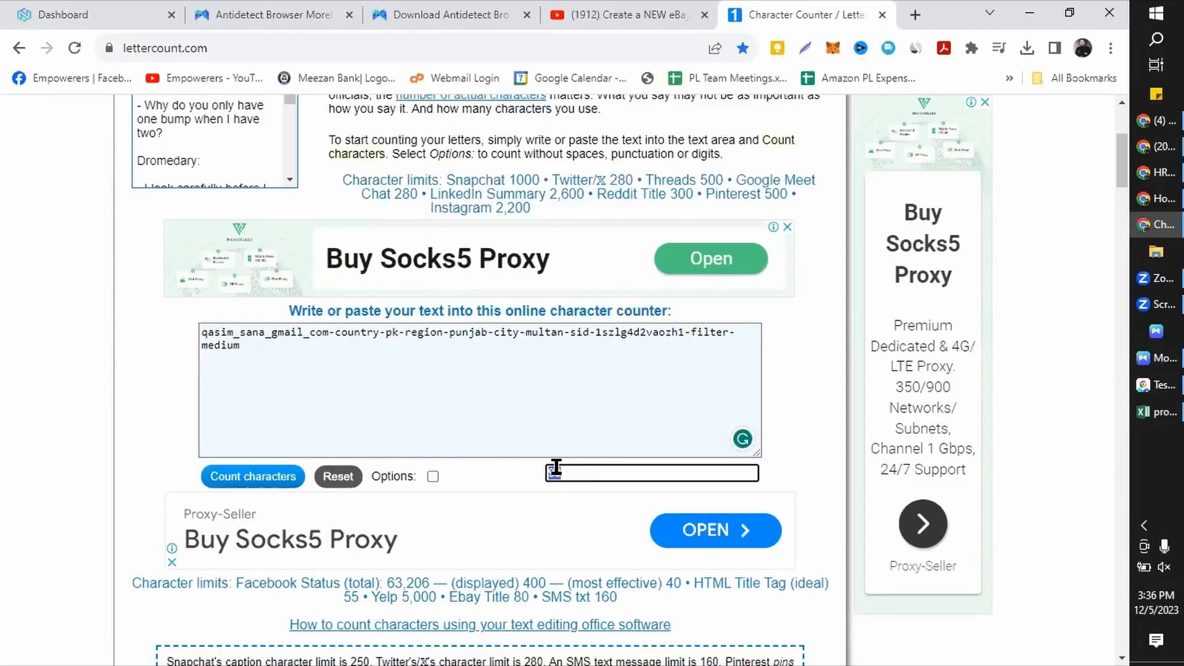
Step: Return to the NodeMaven proxy setup and examine the first entry in the generated proxy list
click(89, 12)
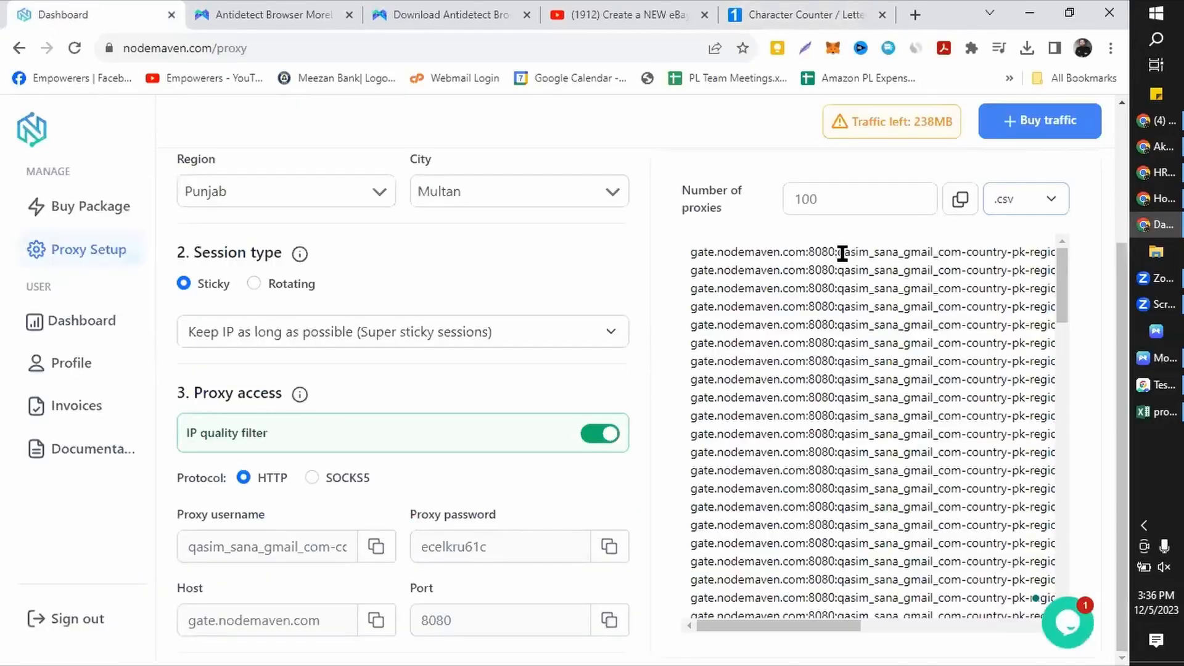
triple_click(861, 249)
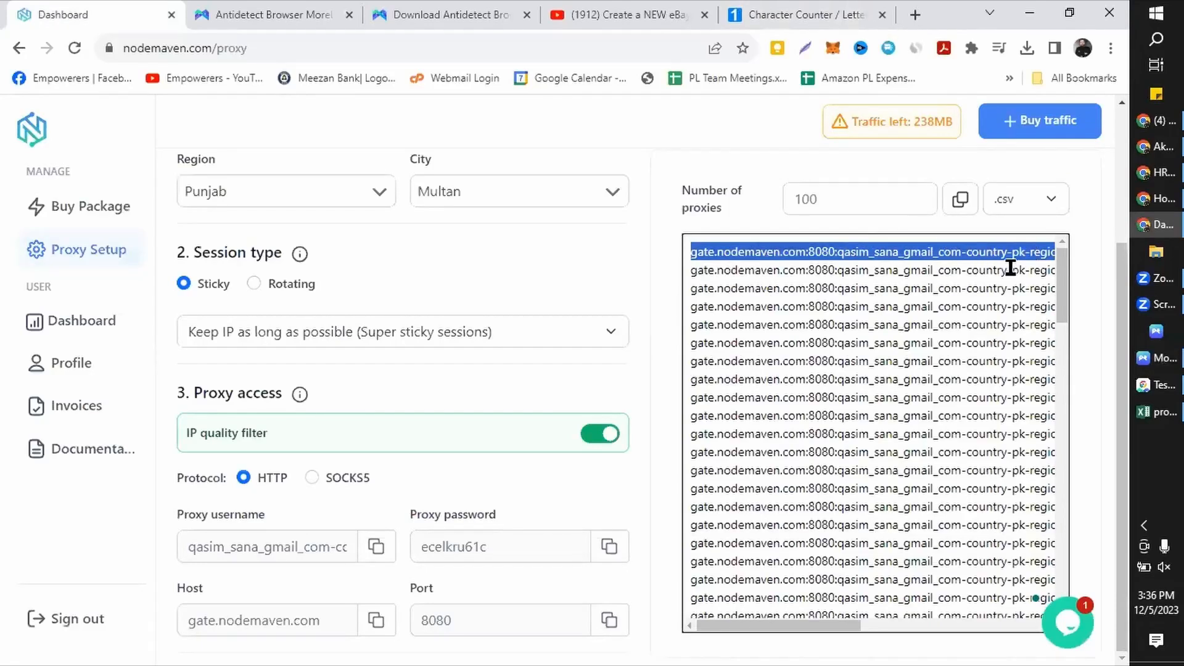
click(868, 272)
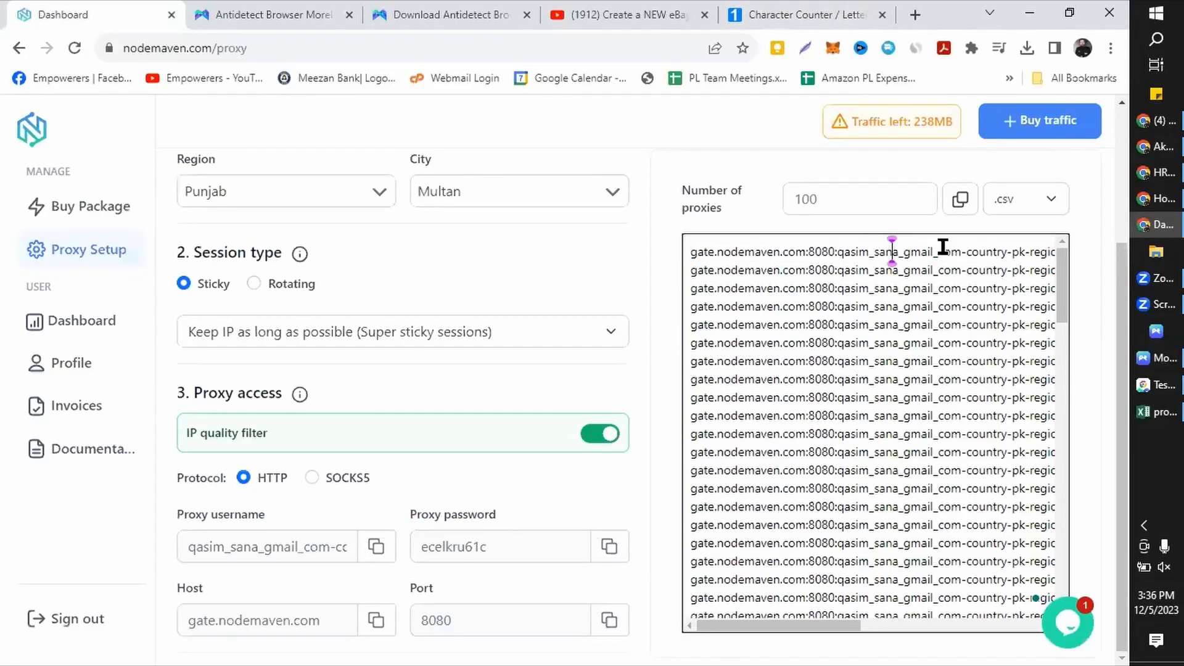
click(634, 446)
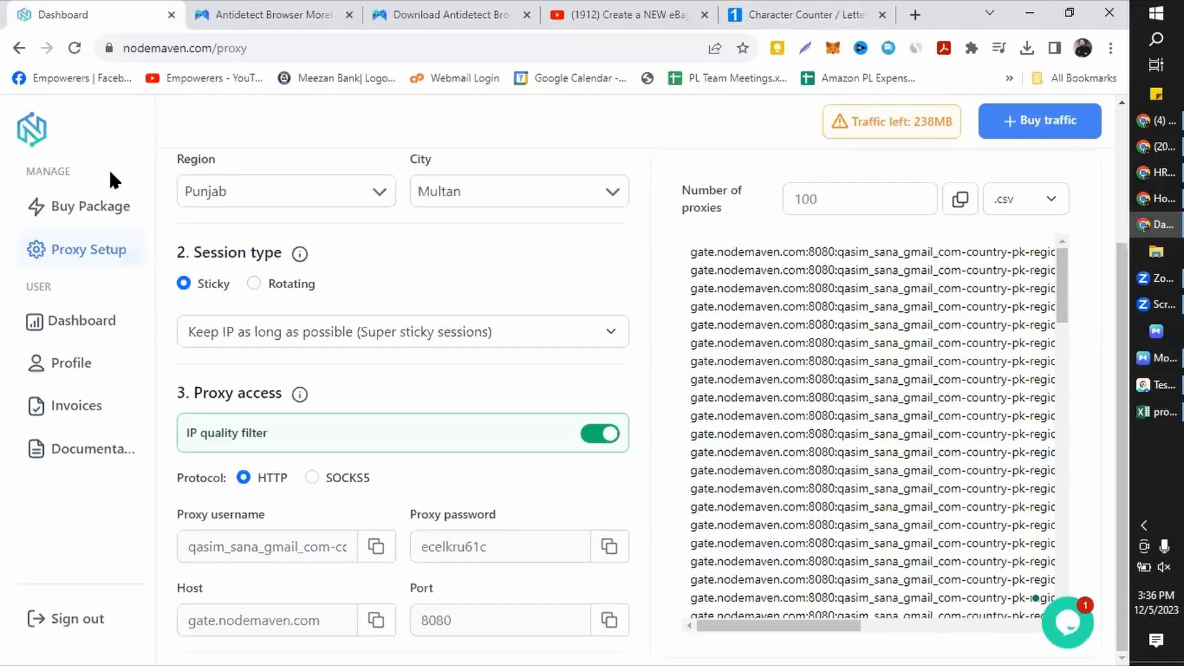
Step: Open the NodeMaven dashboard and examine the traffic statistics and domain breakdown, highlighting the whatismyip.com entry
click(85, 323)
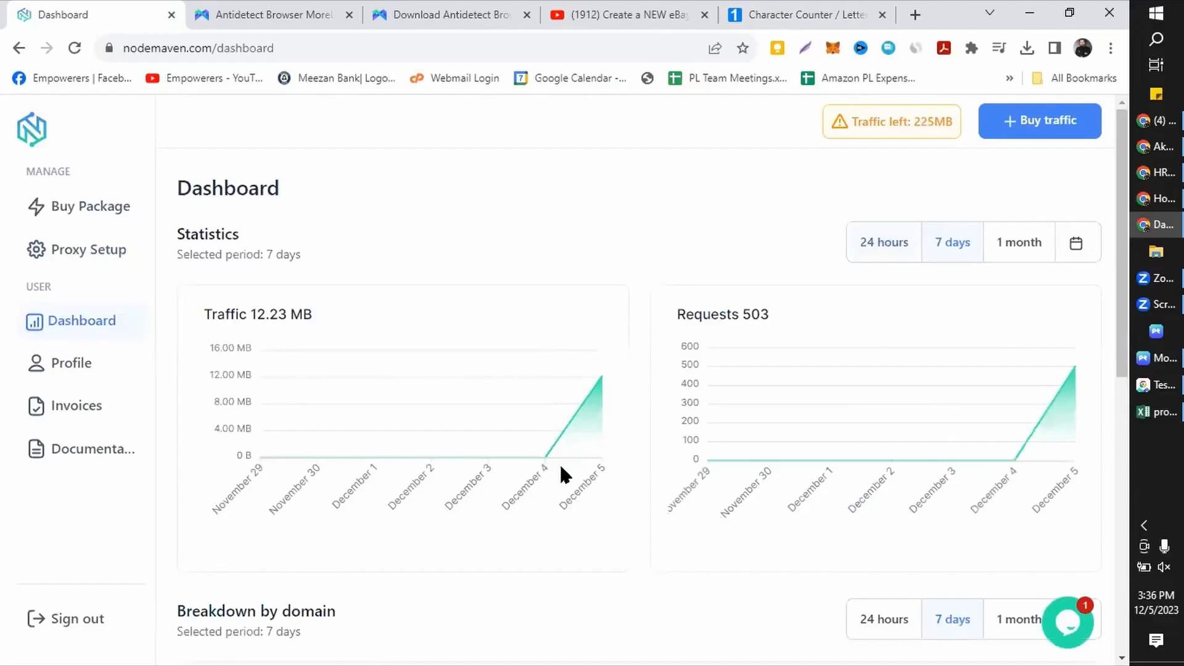
scroll(608, 379, down, 3)
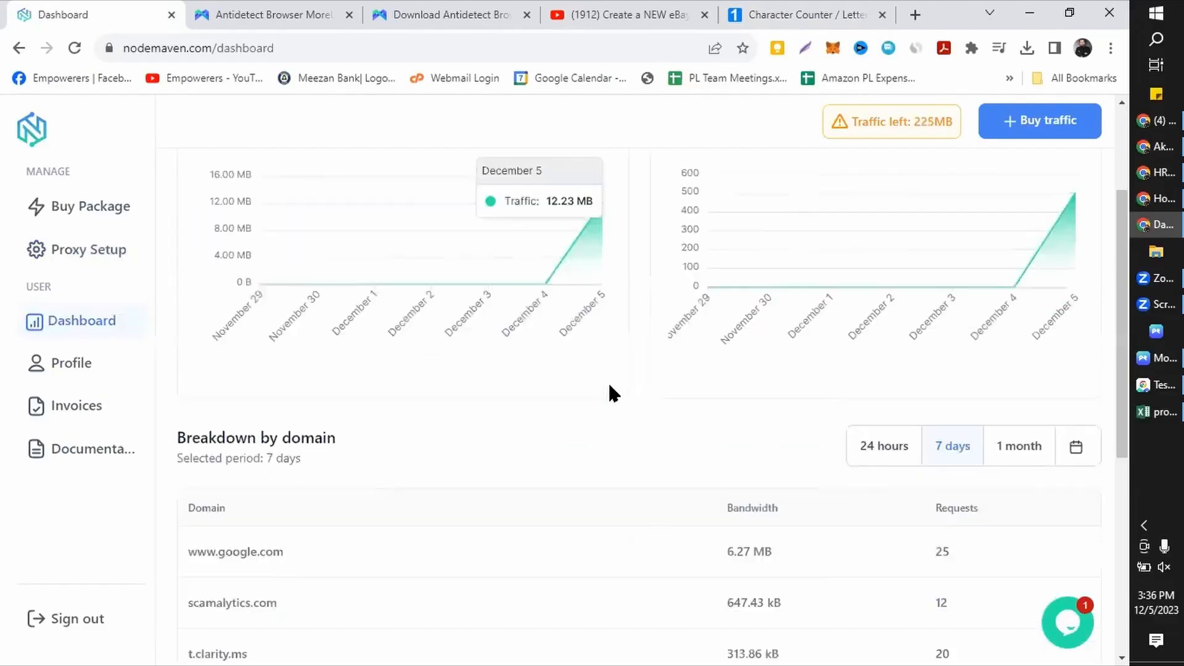
scroll(325, 416, down, 2)
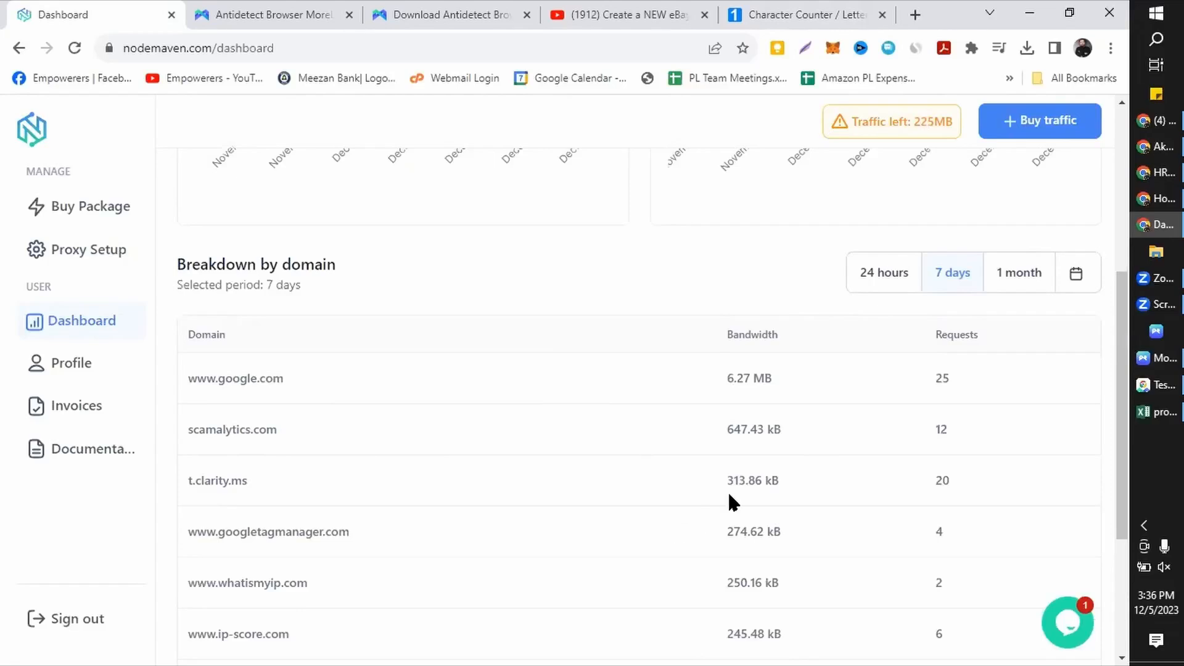
scroll(256, 545, down, 1)
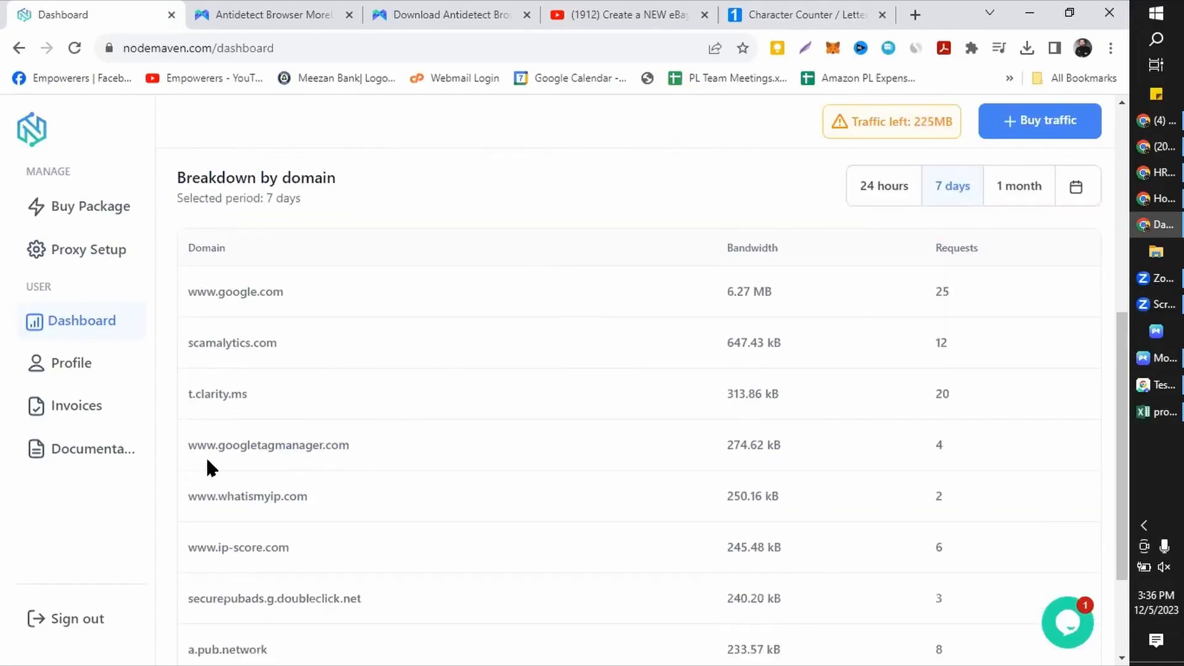
scroll(395, 564, down, 2)
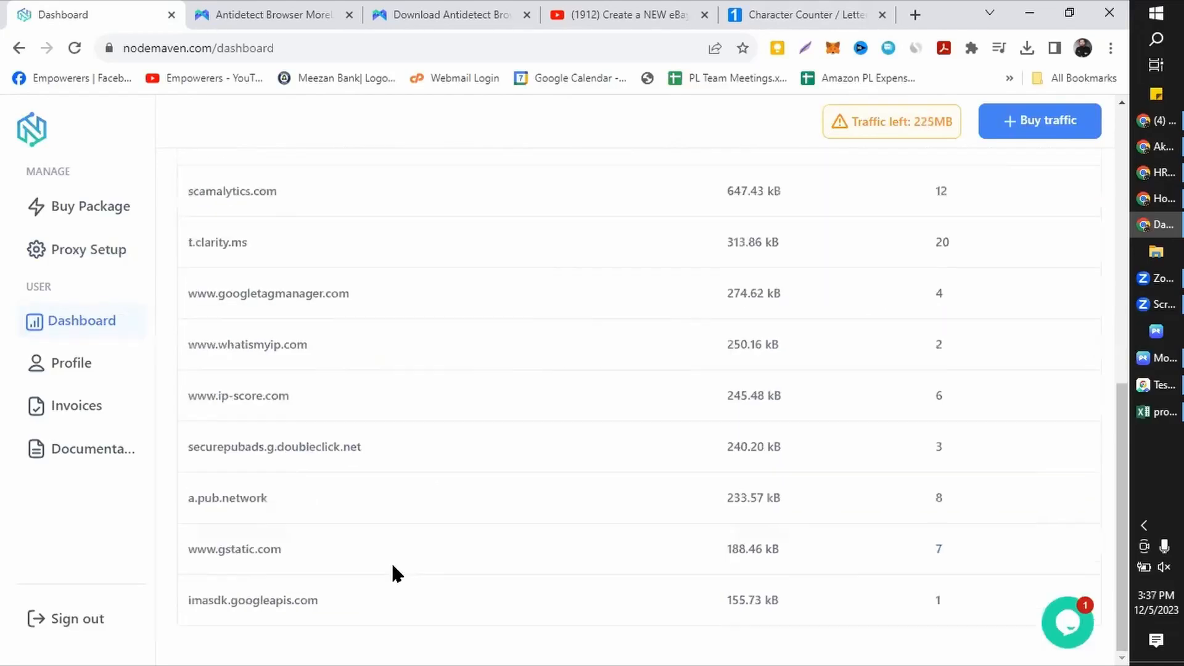
drag(217, 341, 322, 337)
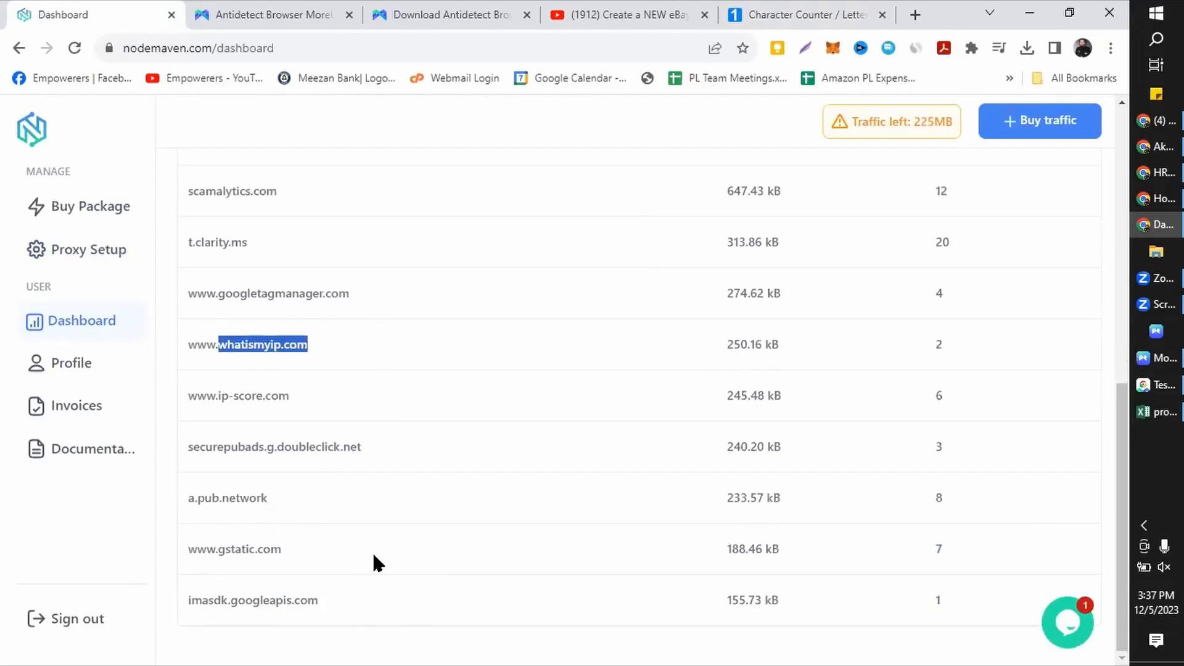
scroll(387, 493, up, 8)
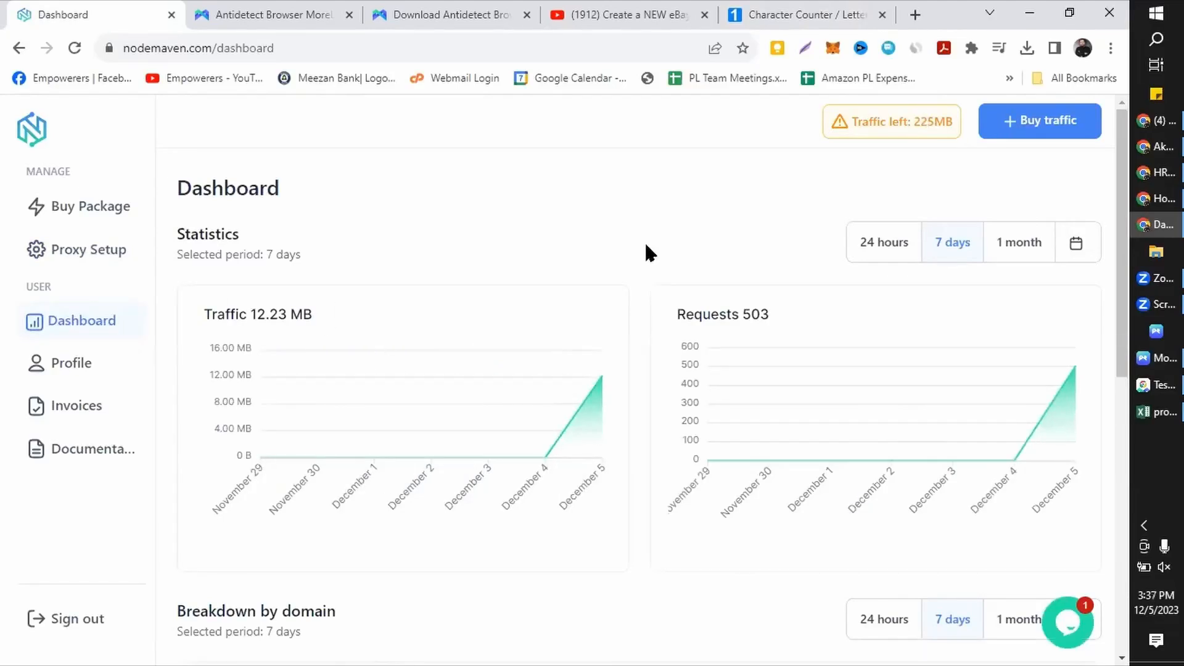
Step: Examine the remaining traffic indicator and its explanatory note on the dashboard
mouse_move(863, 121)
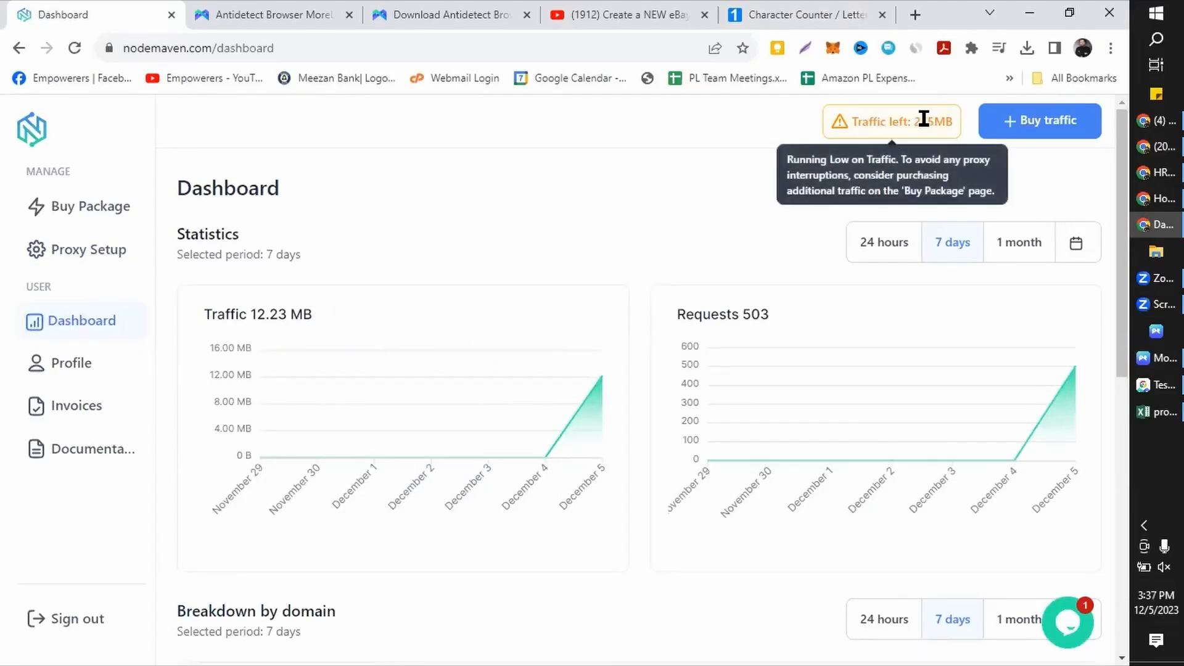
drag(953, 122, 850, 244)
click(734, 173)
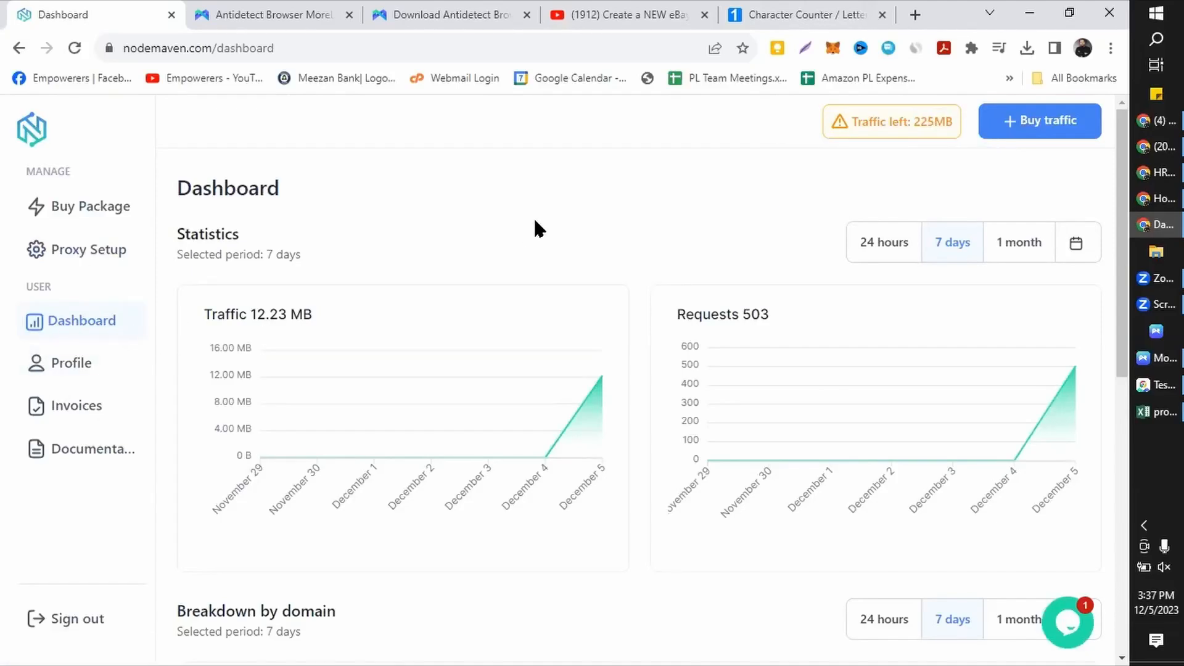
Step: Open the NodeMaven proxy setup and set the proxy country to Australia
click(86, 252)
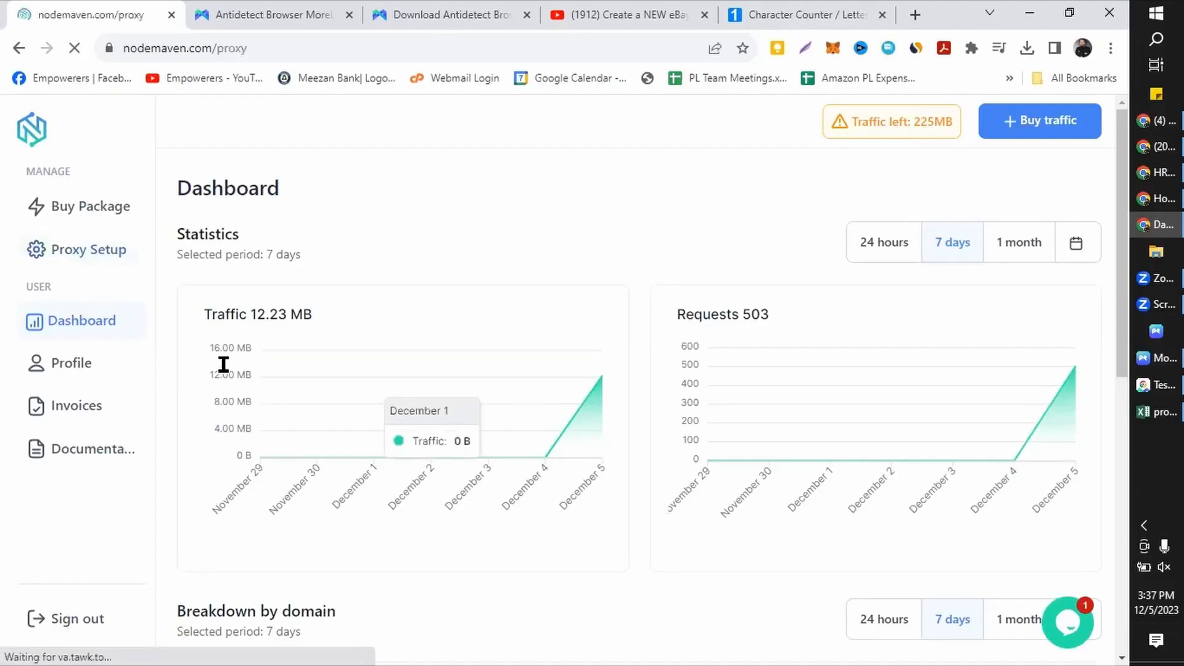
click(608, 304)
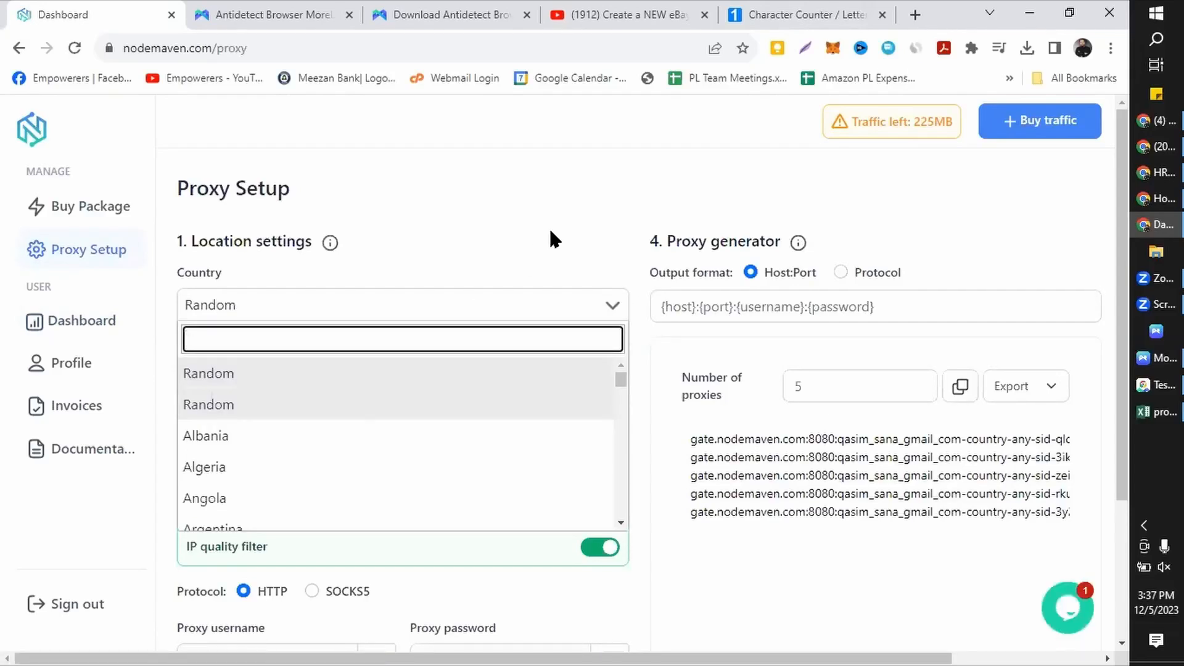
text(aust)
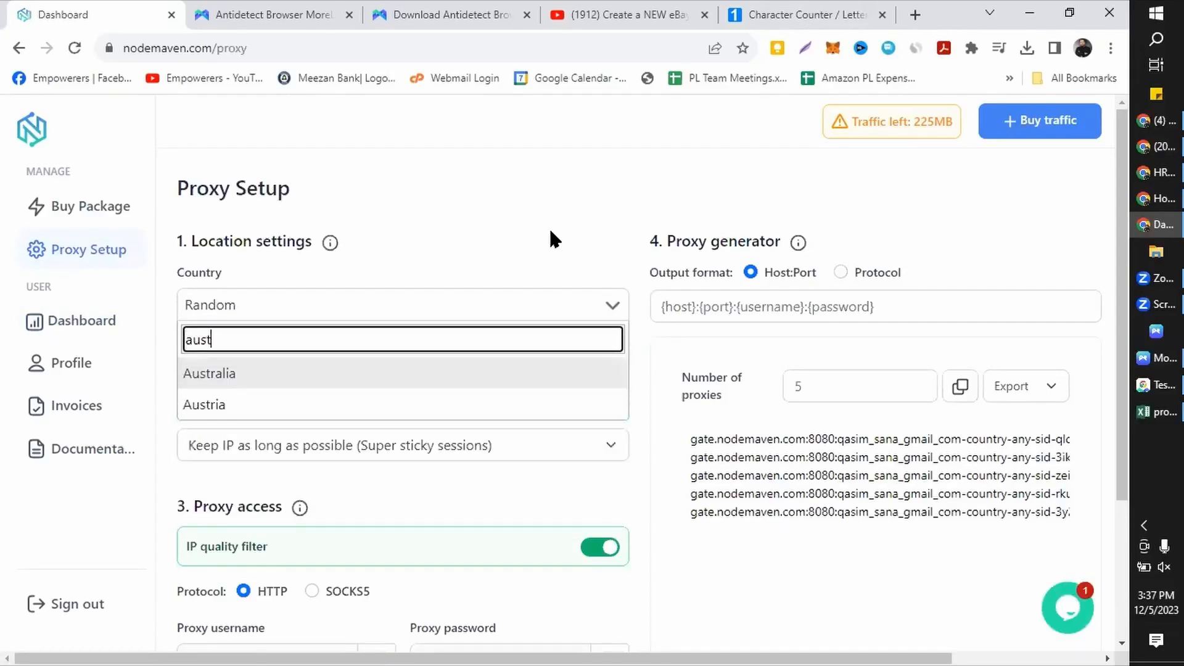
click(466, 375)
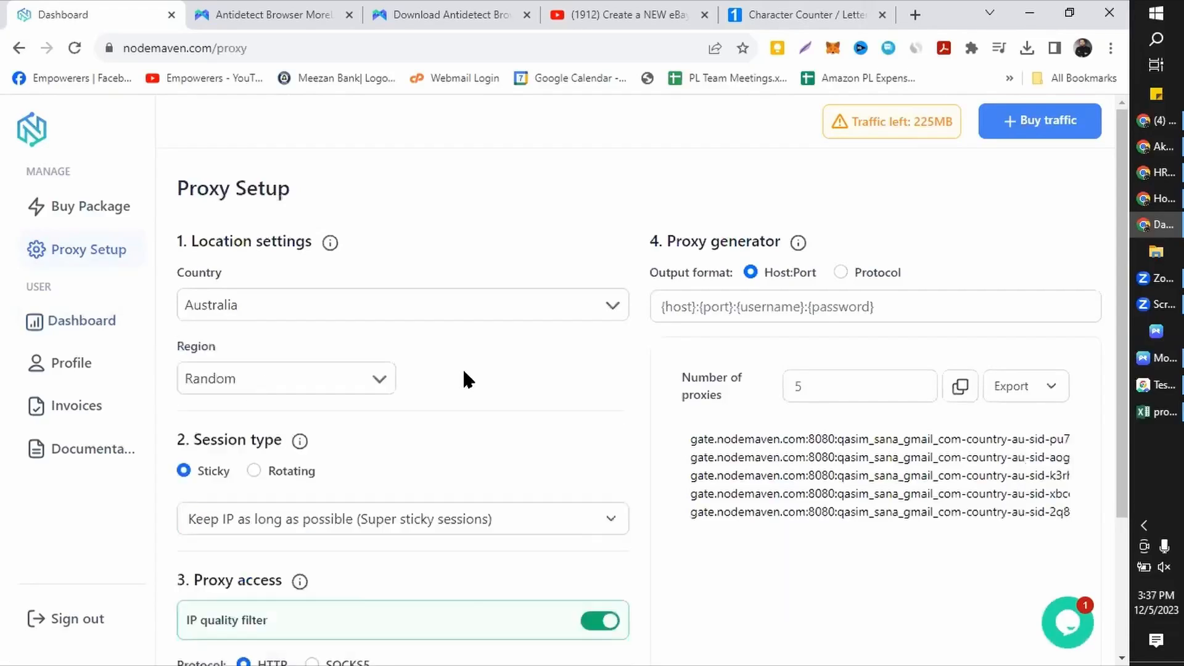
Step: Set the proxy region to Victoria and the city to Melbourne
click(344, 378)
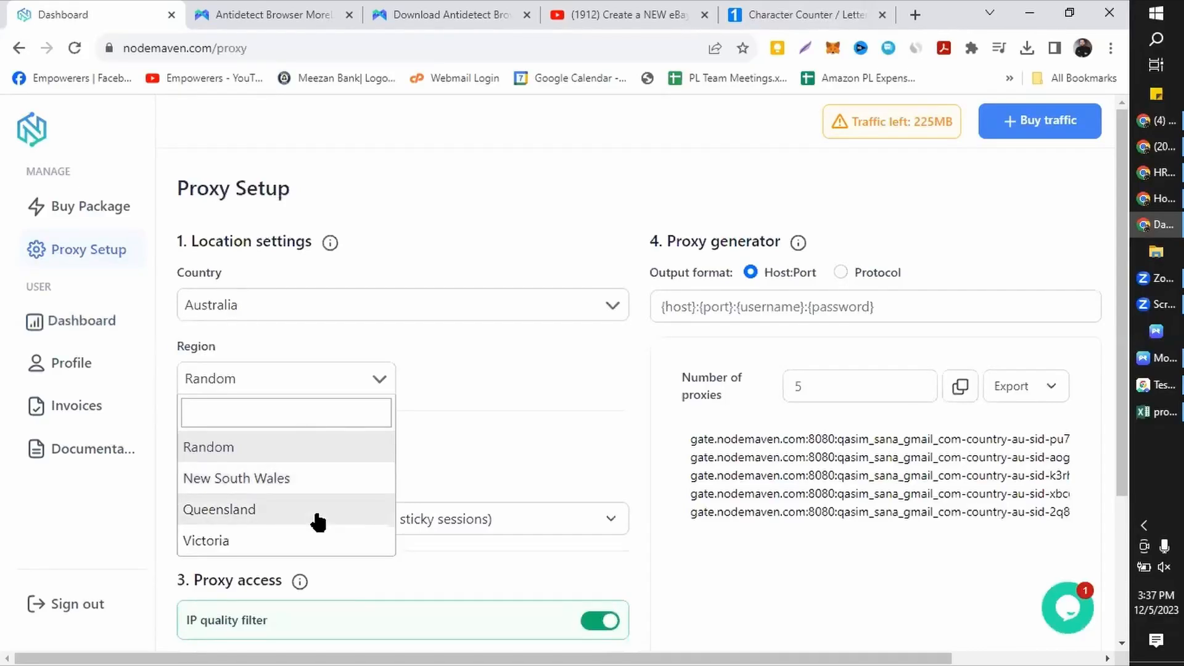
click(311, 547)
click(591, 383)
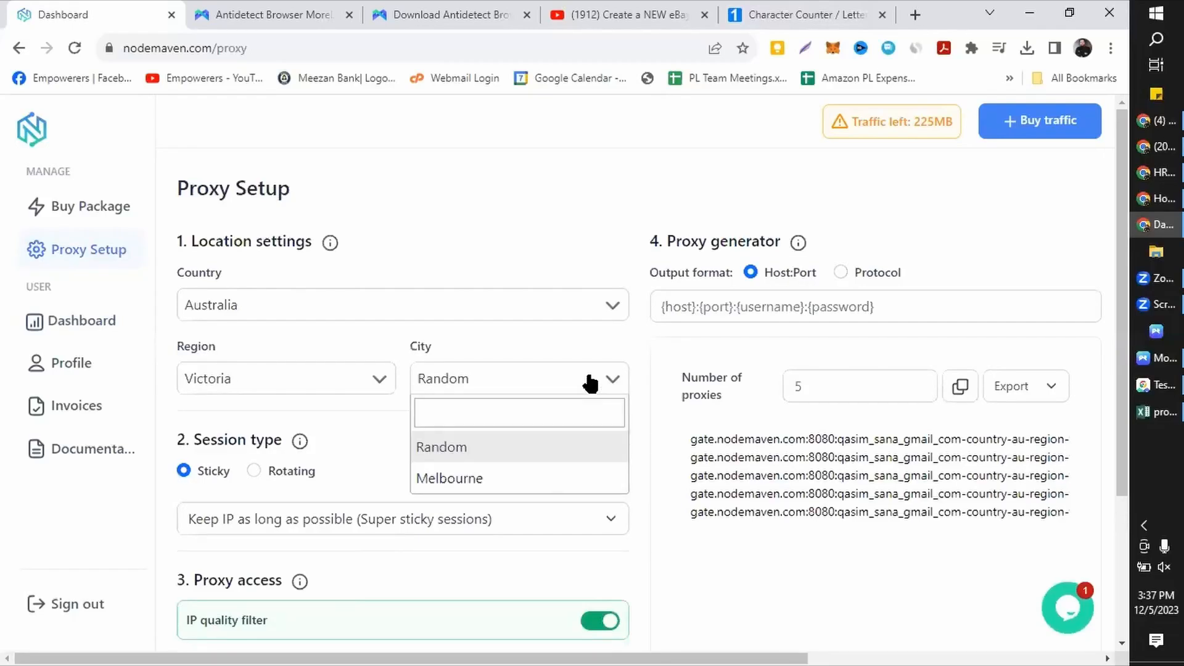
click(531, 480)
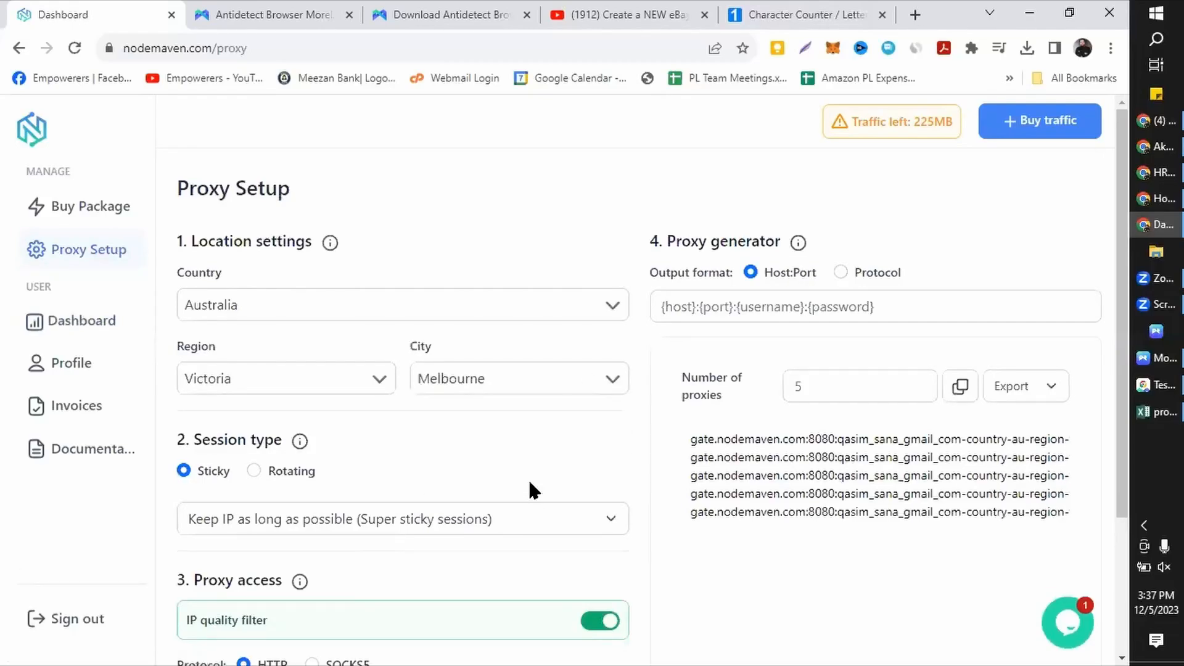
Step: Change the proxy region to Queensland and look through its available cities
click(332, 376)
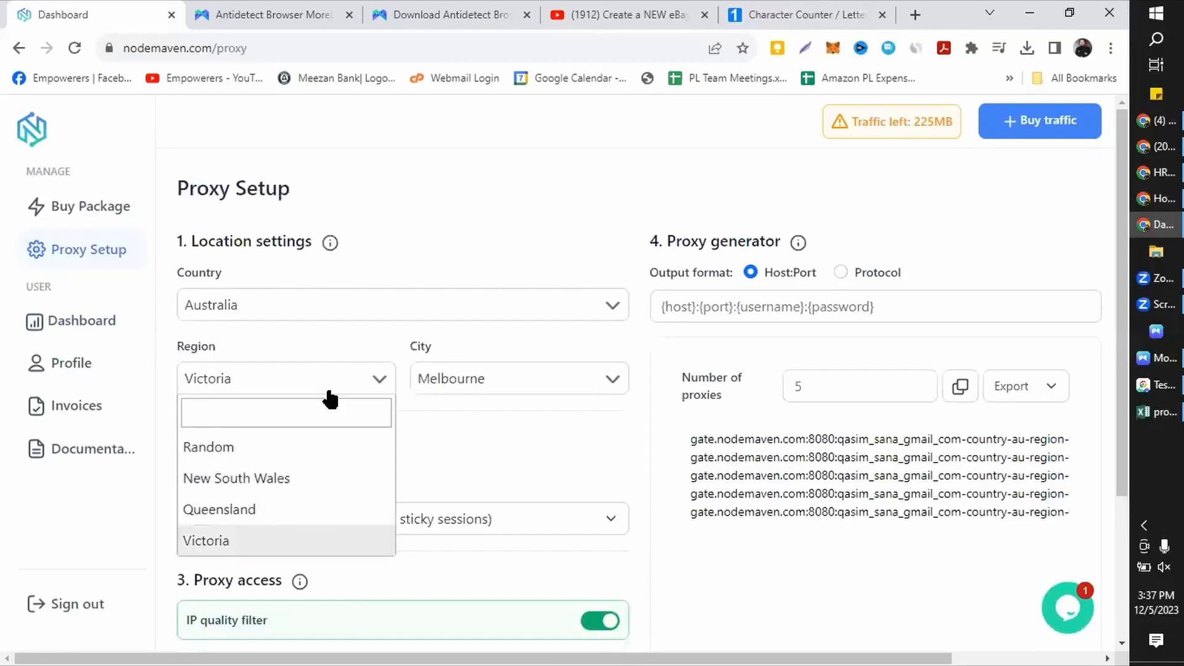
click(259, 511)
click(570, 386)
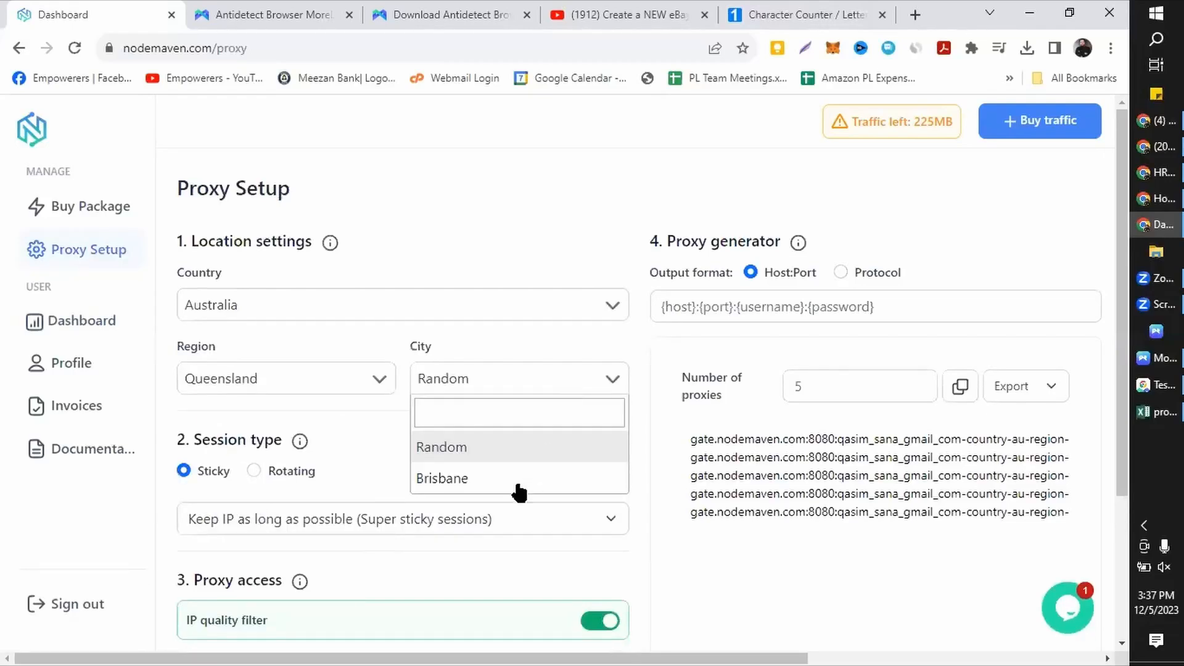
Step: Set the proxy region to New South Wales and the city to Sydney
click(356, 386)
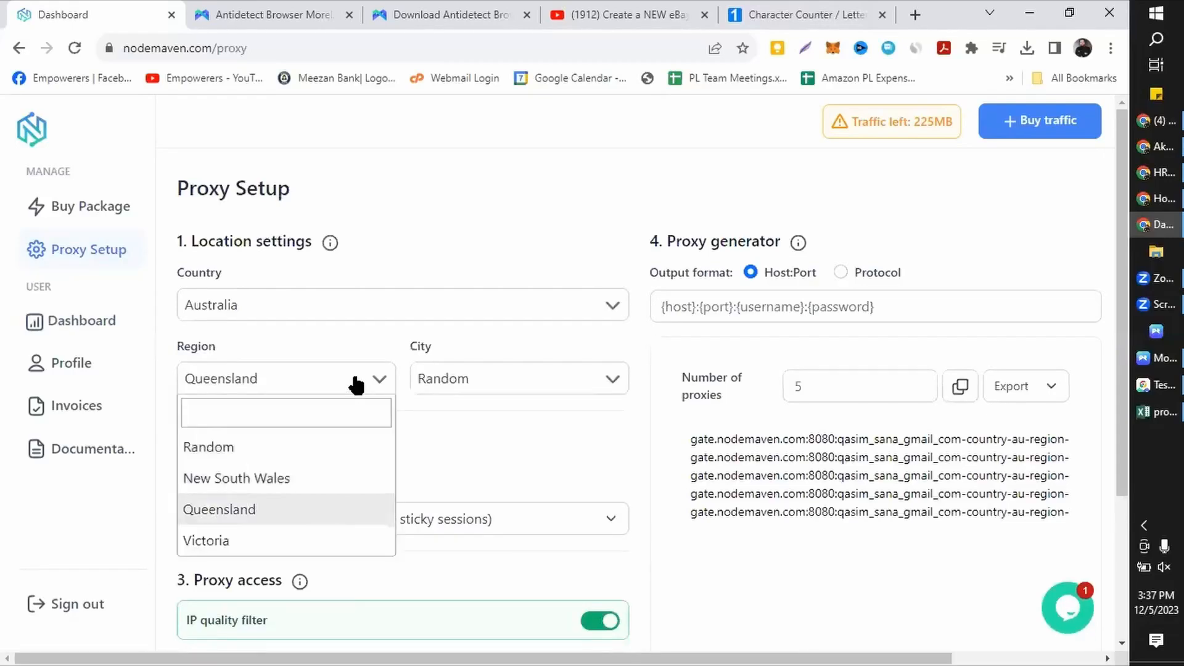
click(272, 479)
click(567, 387)
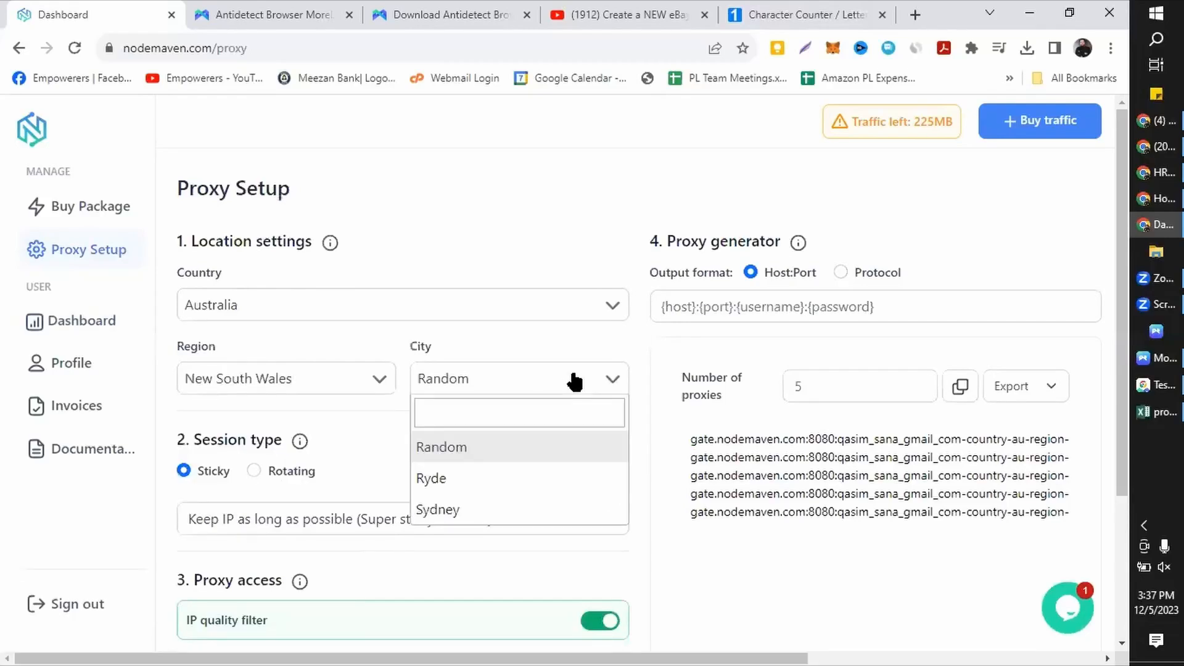
scroll(484, 431, down, 1)
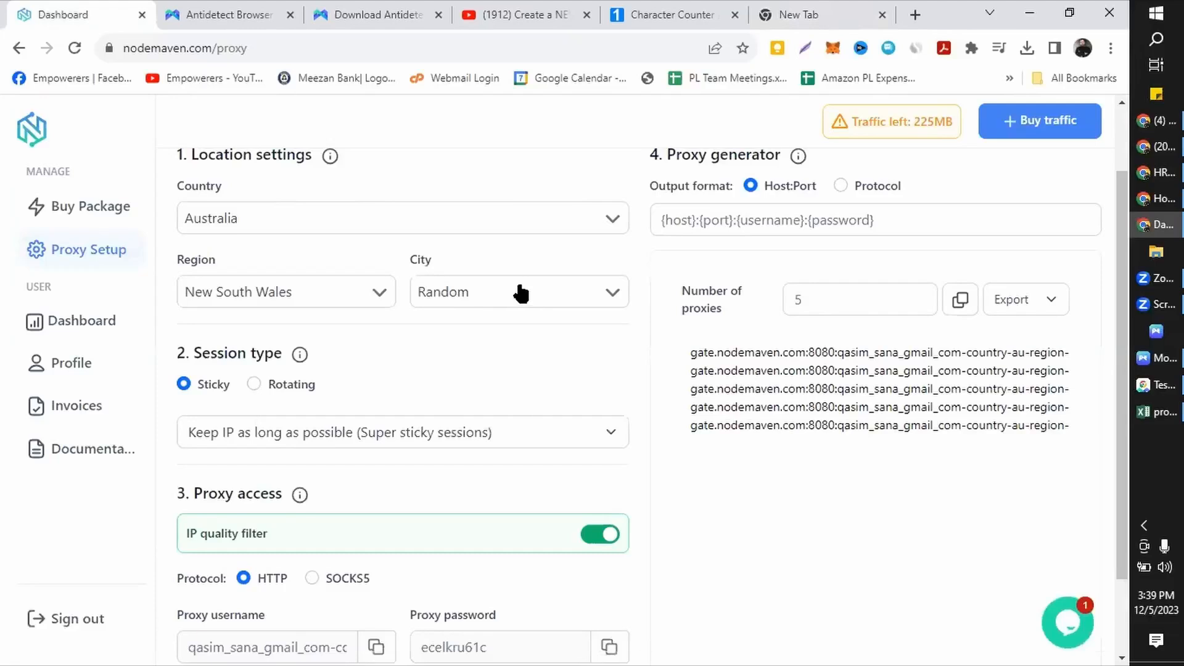
click(521, 293)
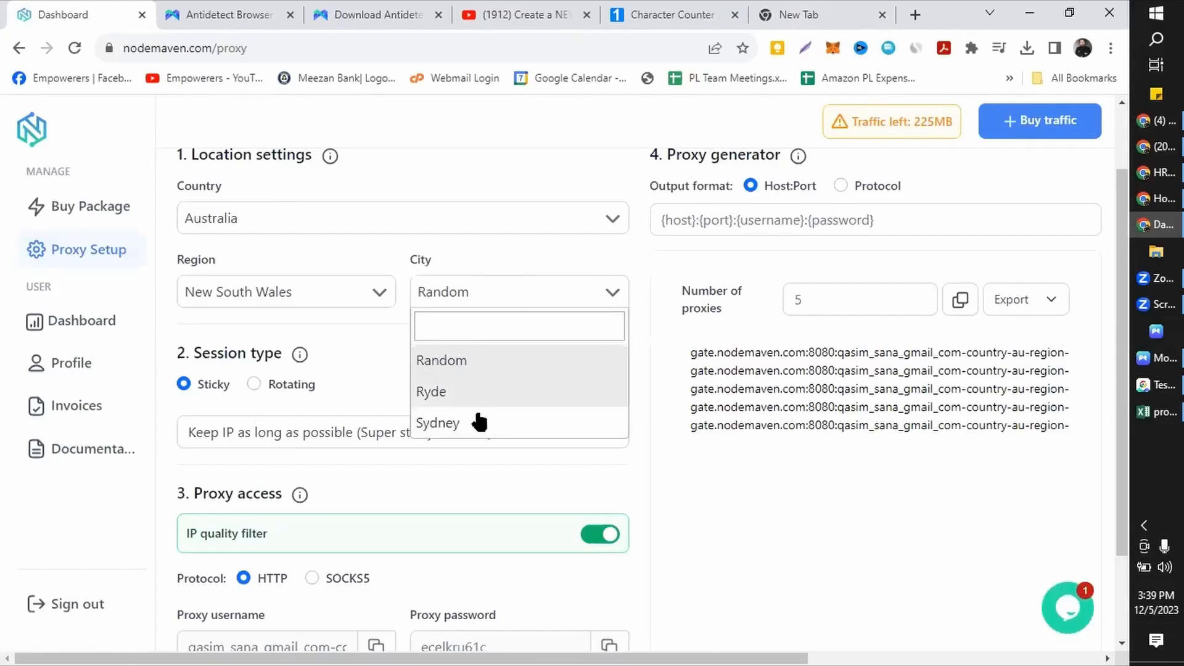
click(479, 423)
Step: Set the number of proxies to generate to 500 and look through the generated list
click(823, 303)
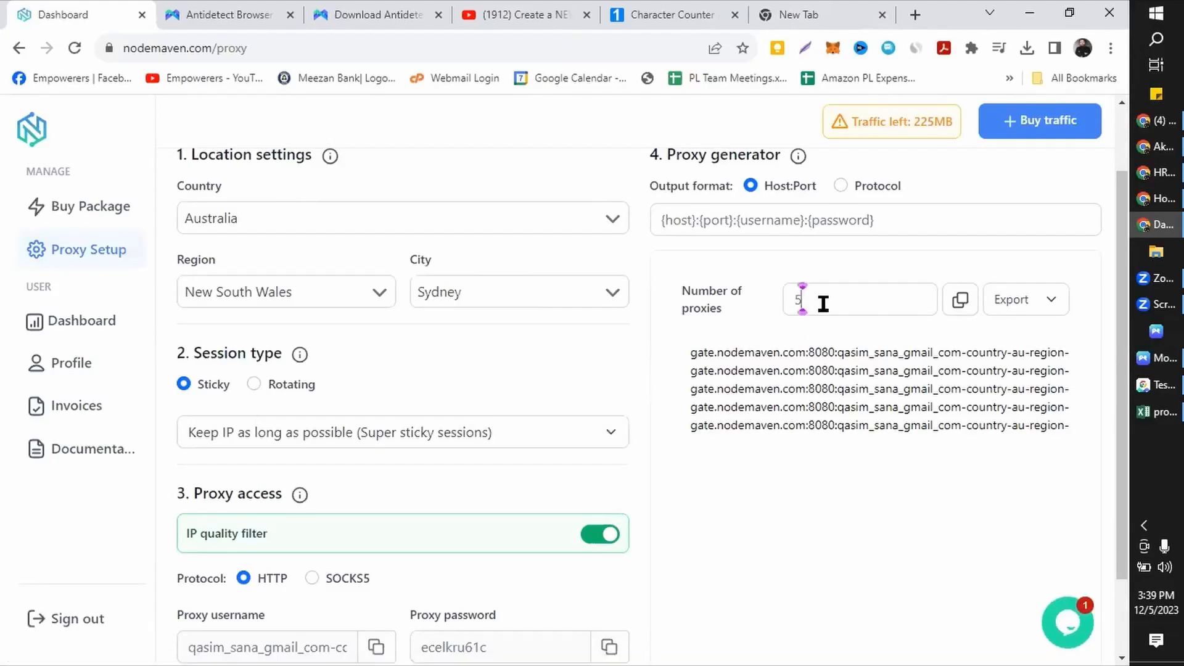
key(BackSpace)
text(500)
click(672, 248)
scroll(877, 479, down, 20)
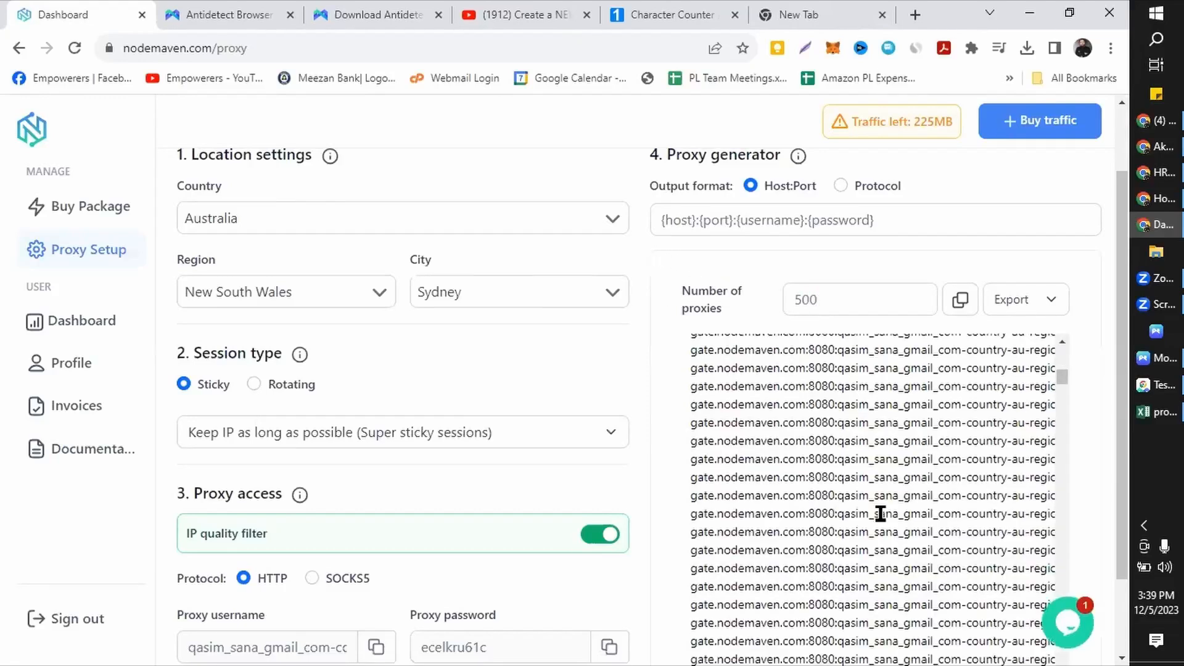
scroll(831, 536, up, 20)
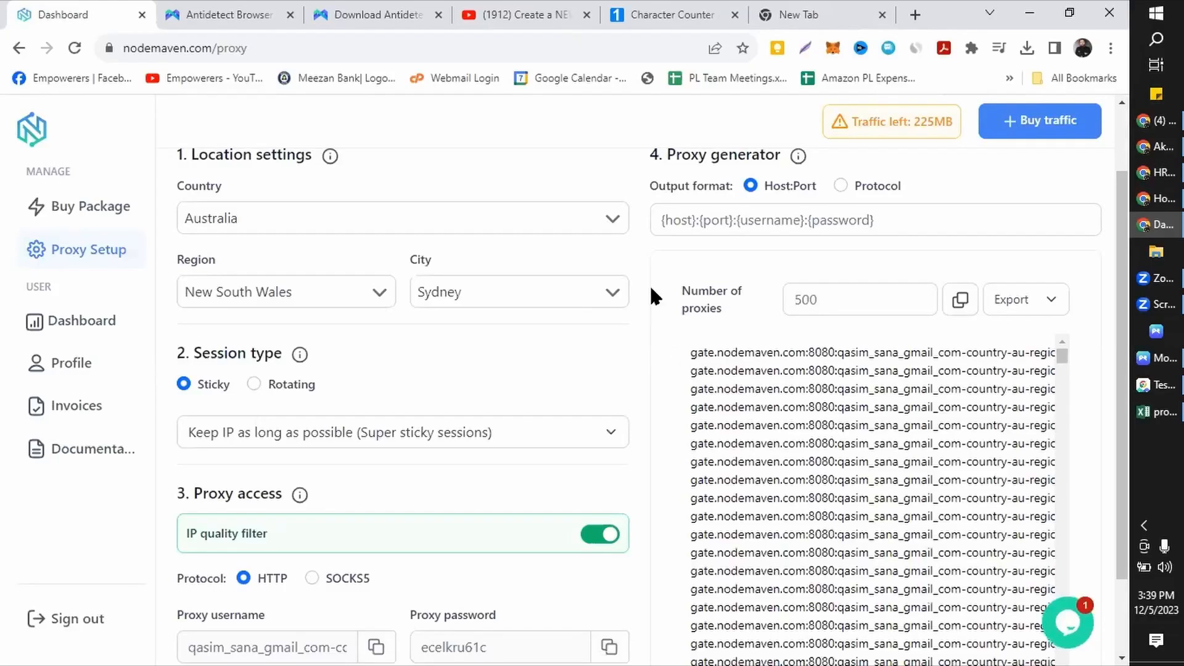
Step: Look through the available countries, search for "unit", and set the proxy country to United Arab Emirates
click(351, 294)
click(555, 217)
scroll(480, 349, down, 5)
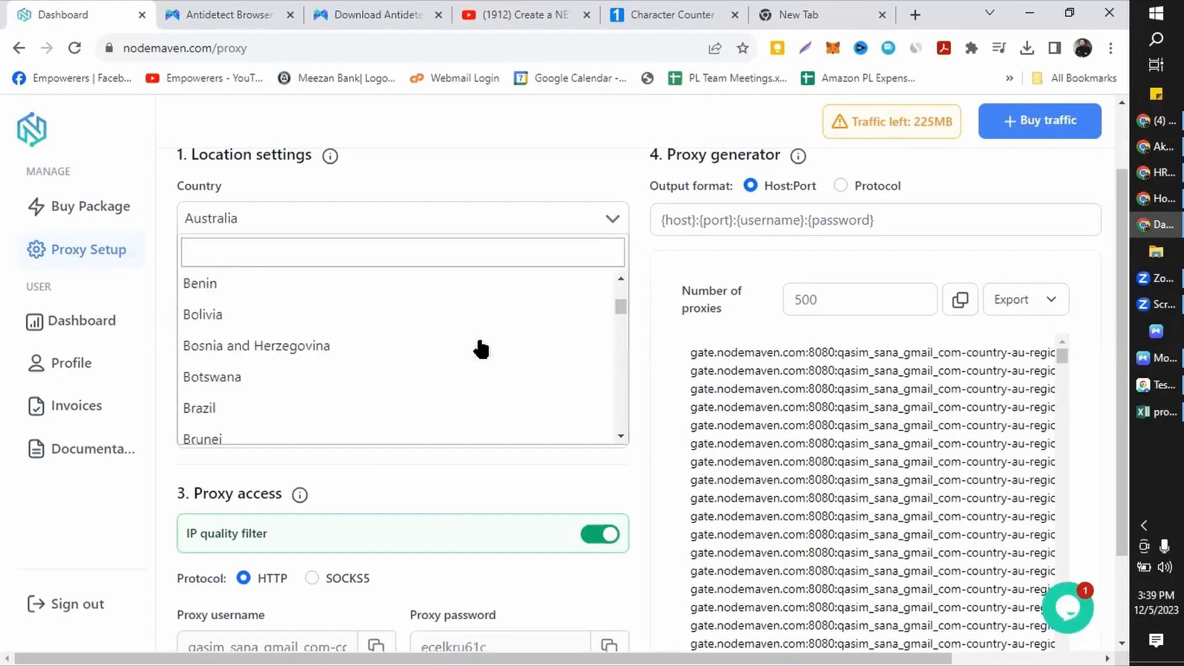
scroll(481, 349, down, 15)
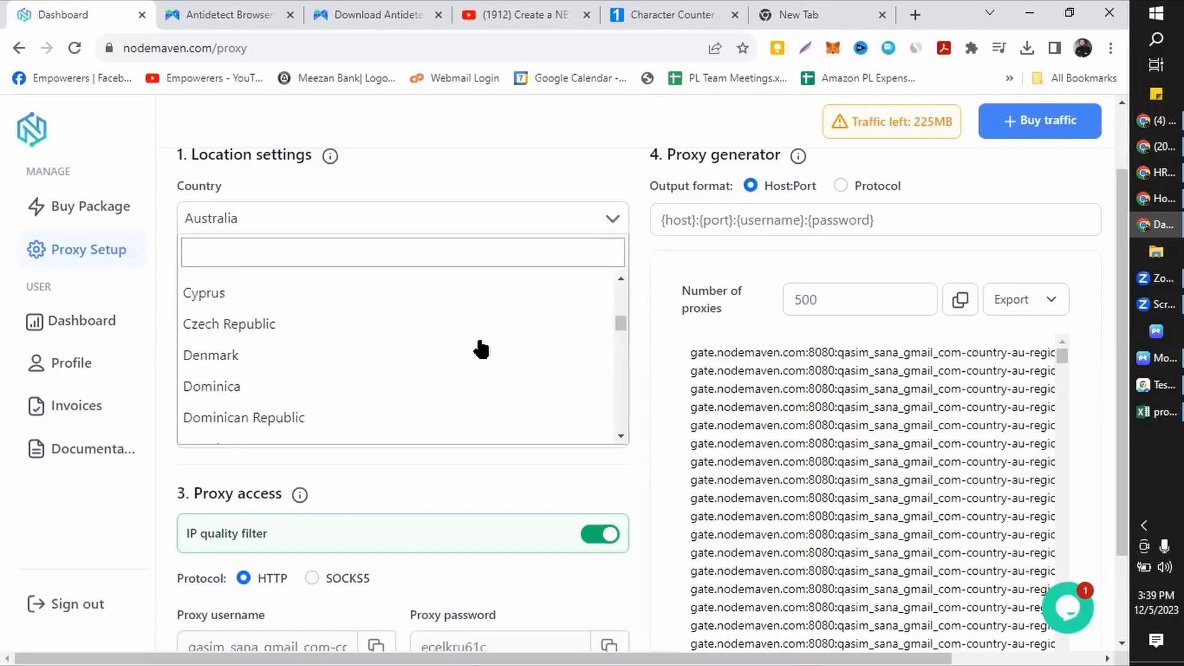
scroll(481, 349, down, 10)
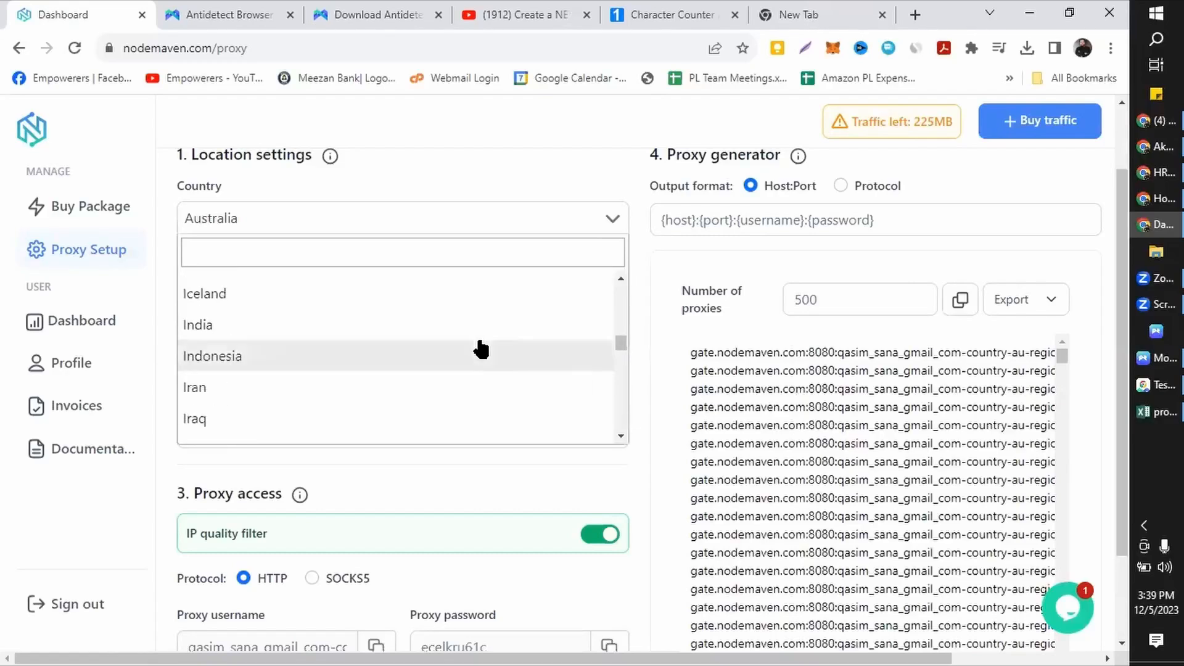
click(421, 250)
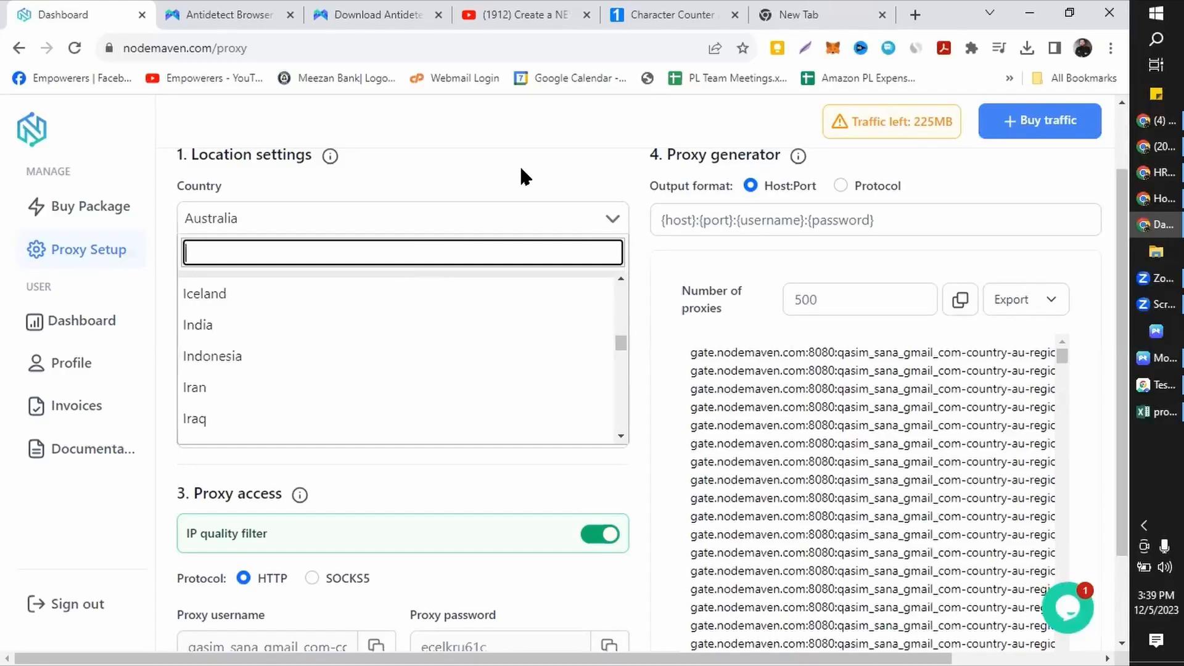
text(unit)
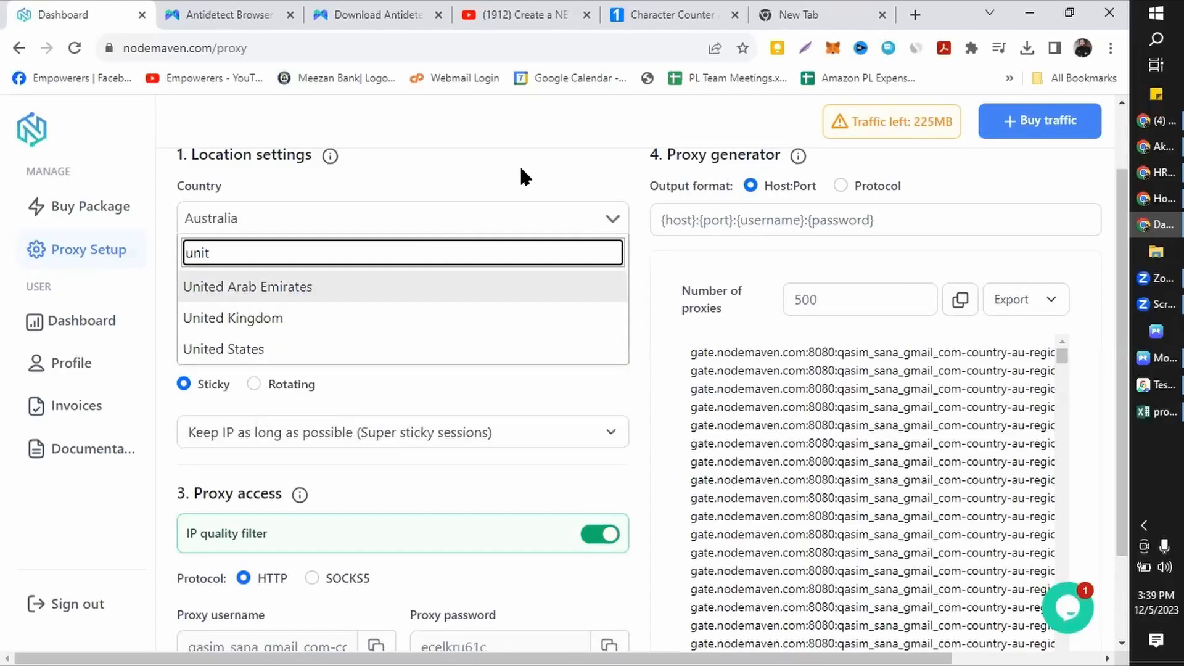
click(356, 285)
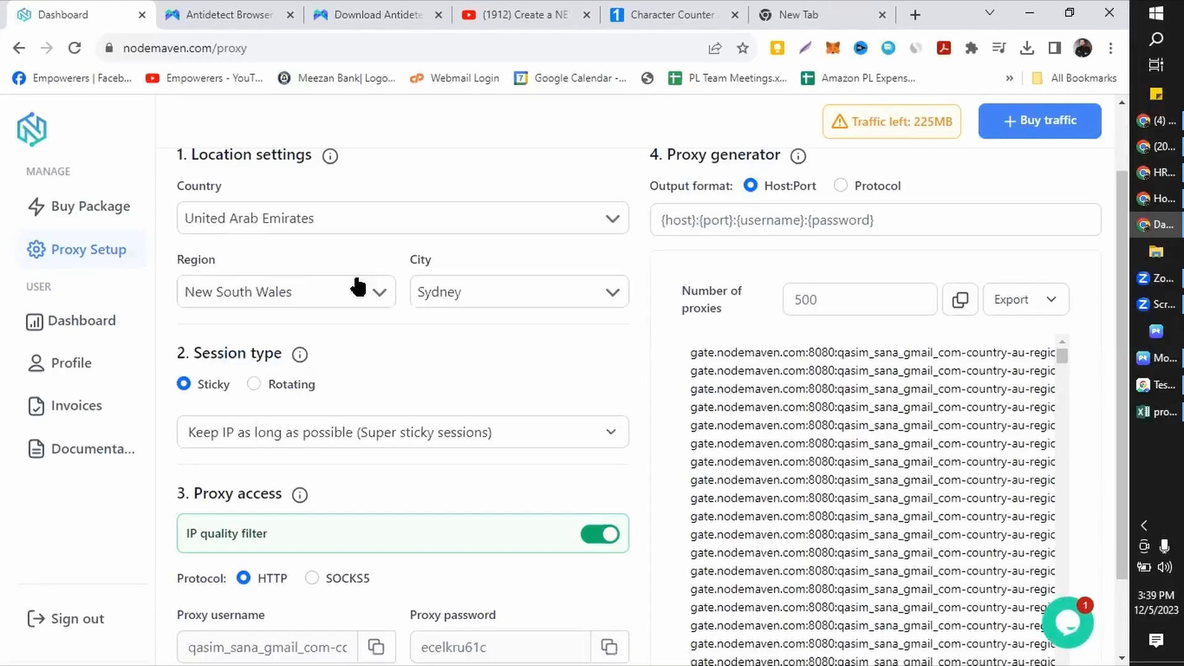
Step: Set the proxy region to Dubayy and the city to Dubai
click(347, 291)
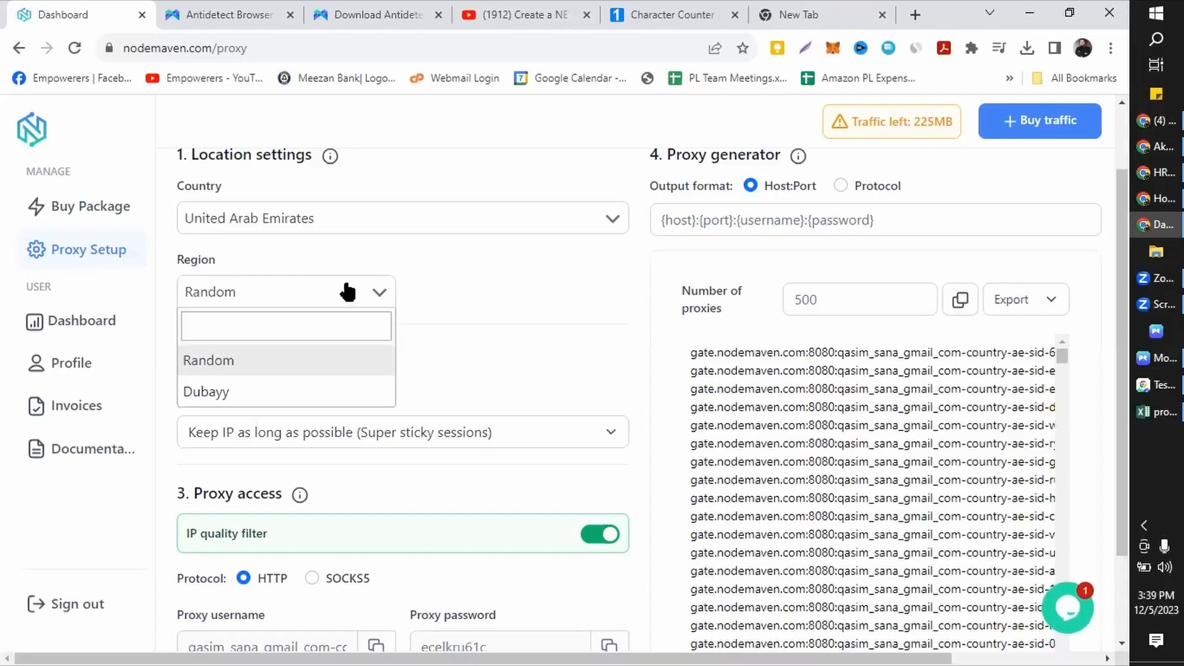
click(283, 398)
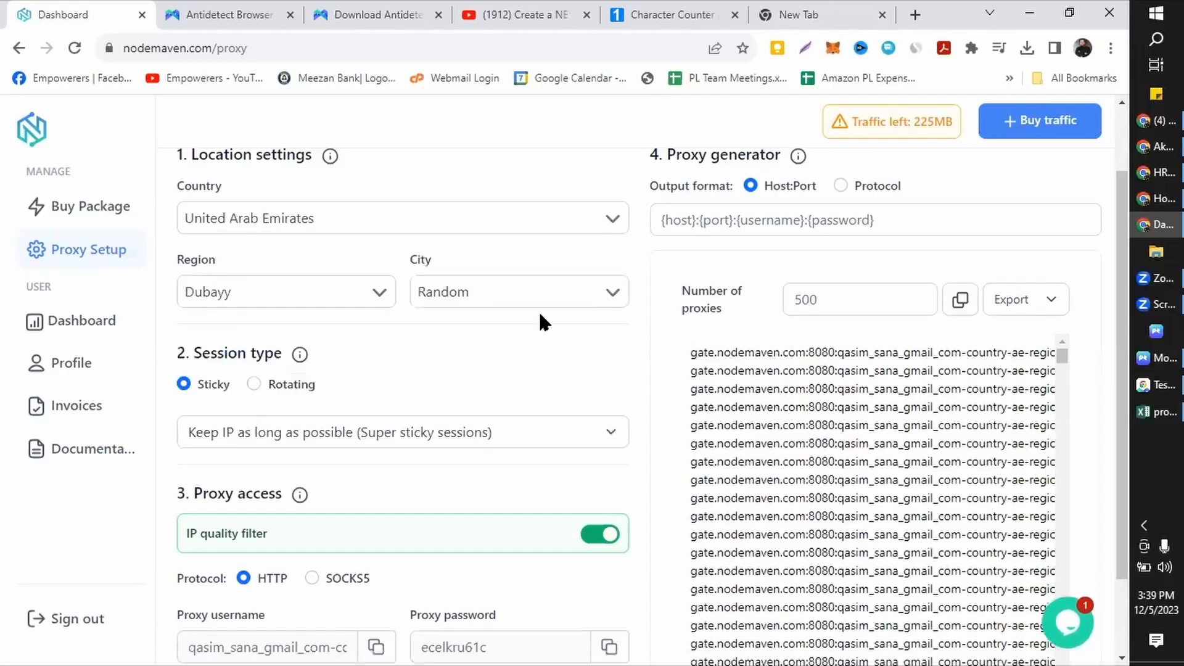
click(576, 296)
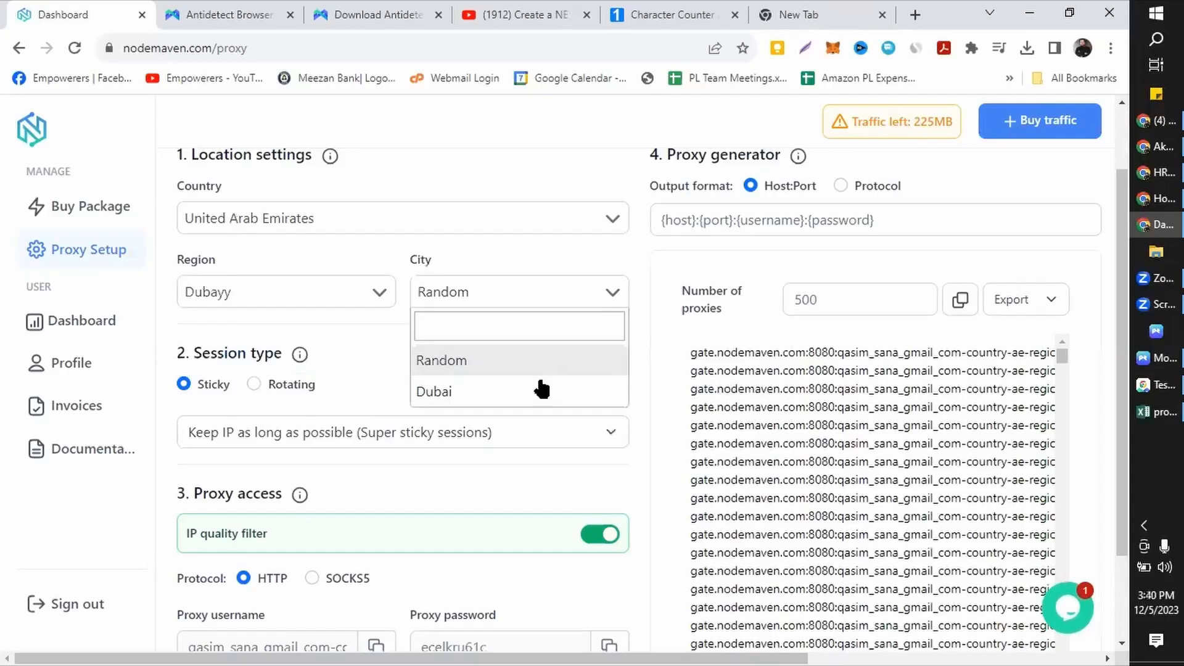
click(520, 394)
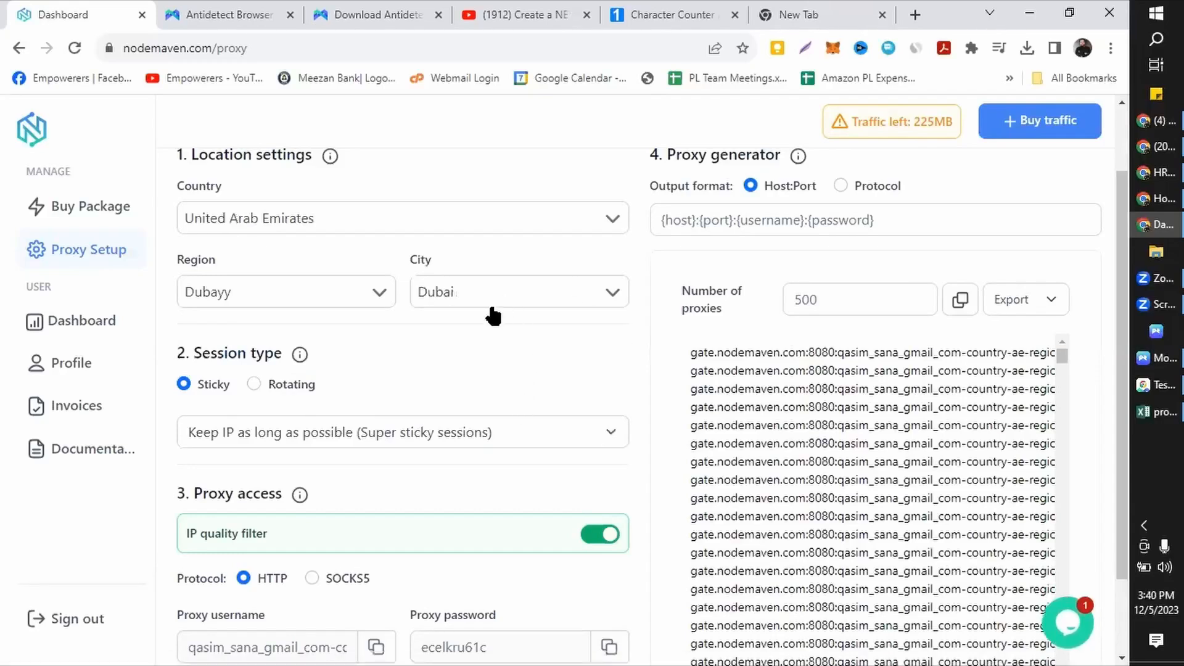
Step: Set the number of proxies to generate to 1
scroll(970, 450, down, 5)
scroll(972, 450, up, 5)
drag(856, 312, 695, 293)
key(BackSpace)
text(1)
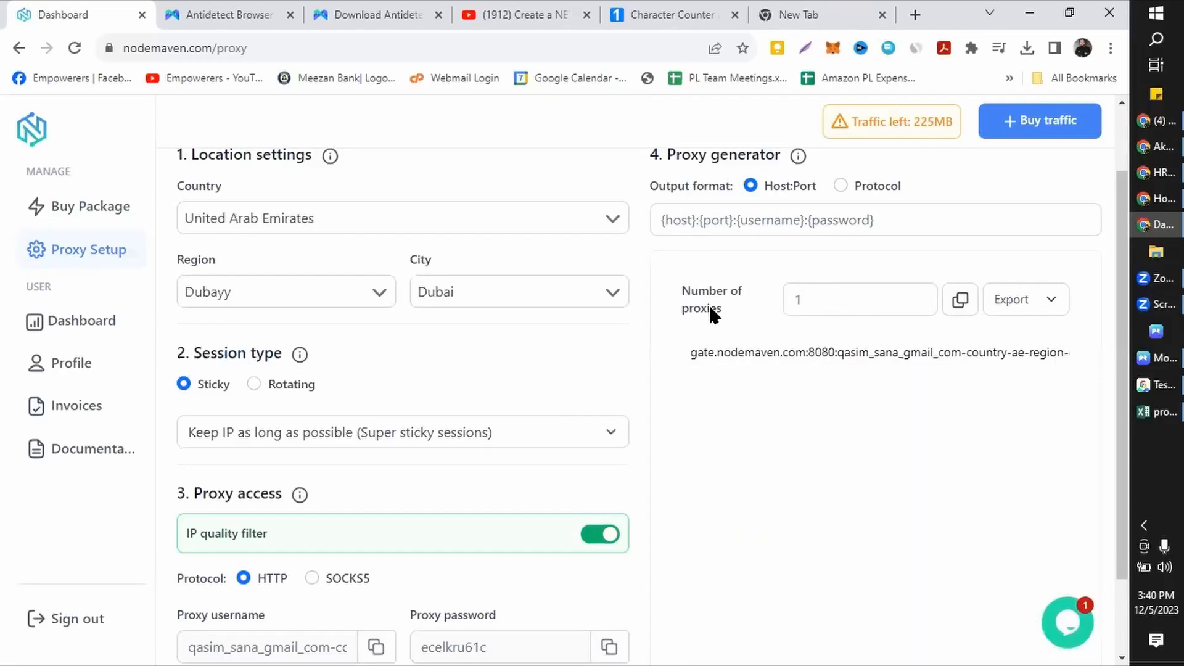
Step: Set the proxy country to United States and the region to Texas
click(517, 226)
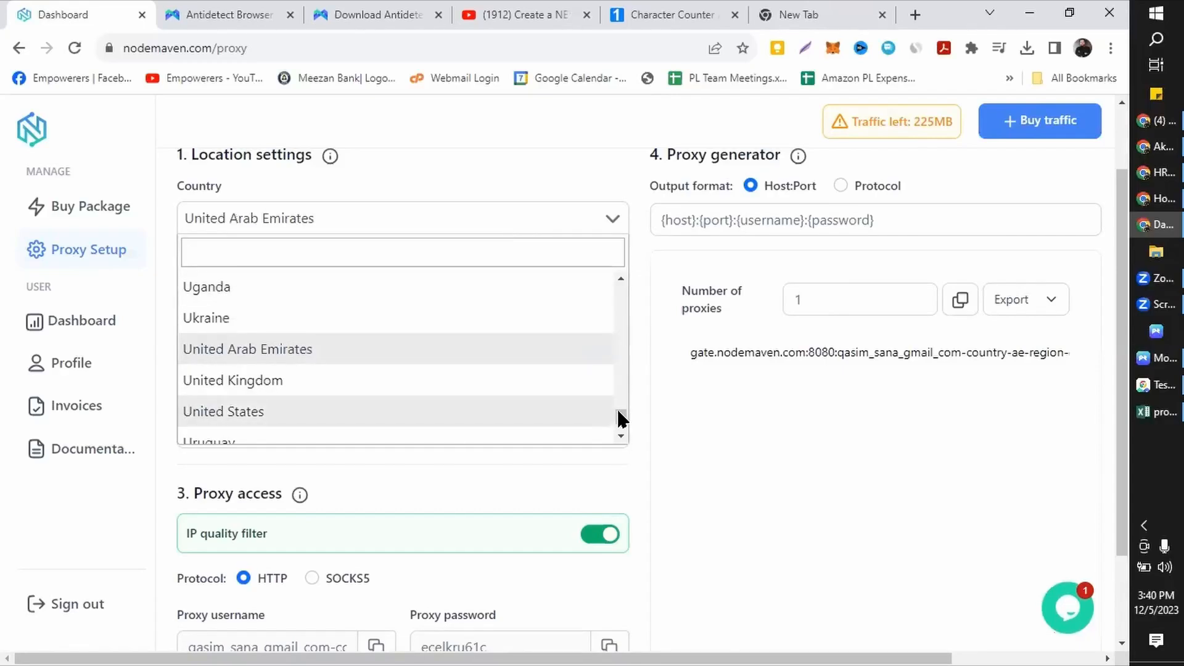
drag(617, 412, 415, 238)
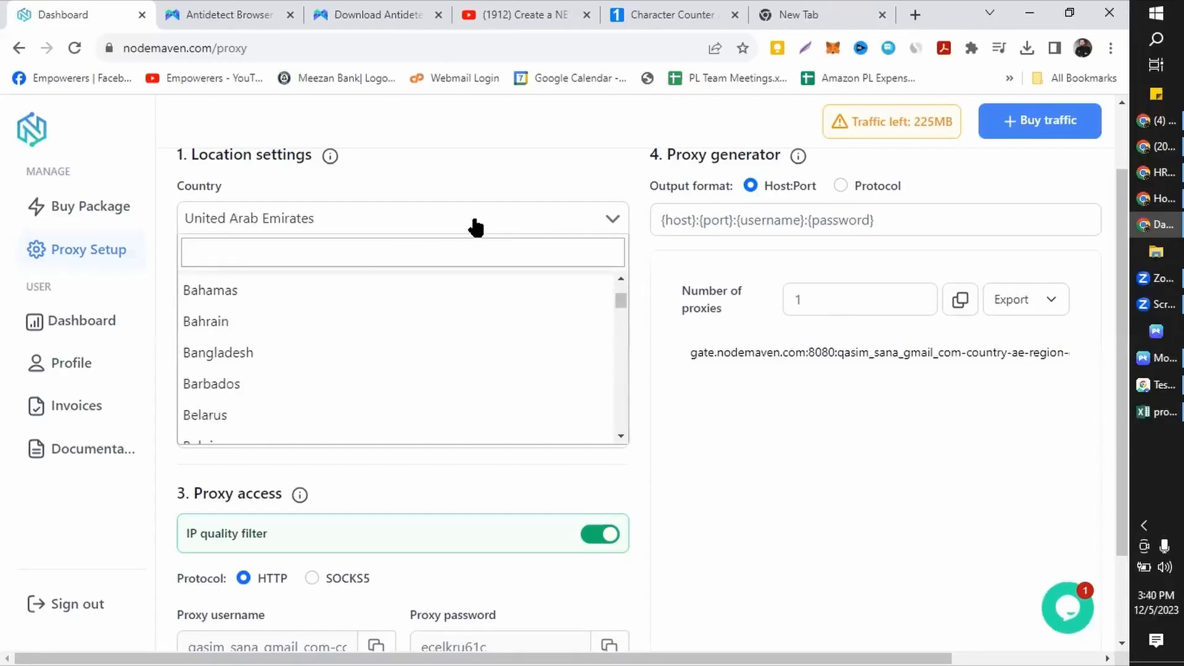
click(359, 307)
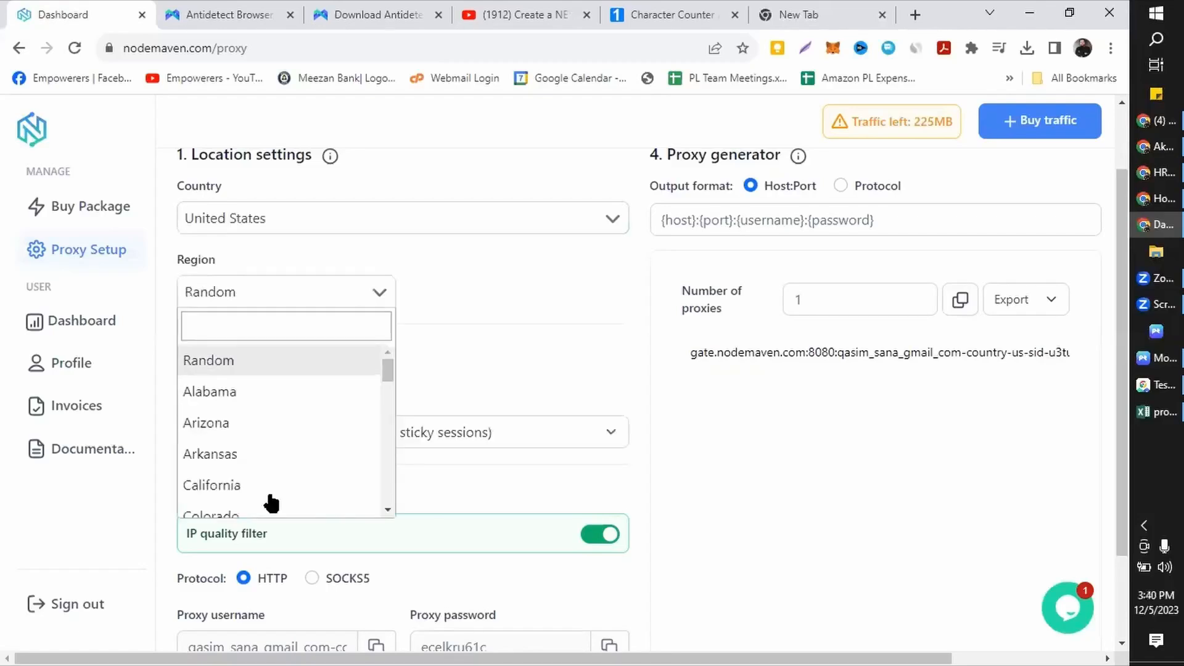
scroll(312, 455, down, 15)
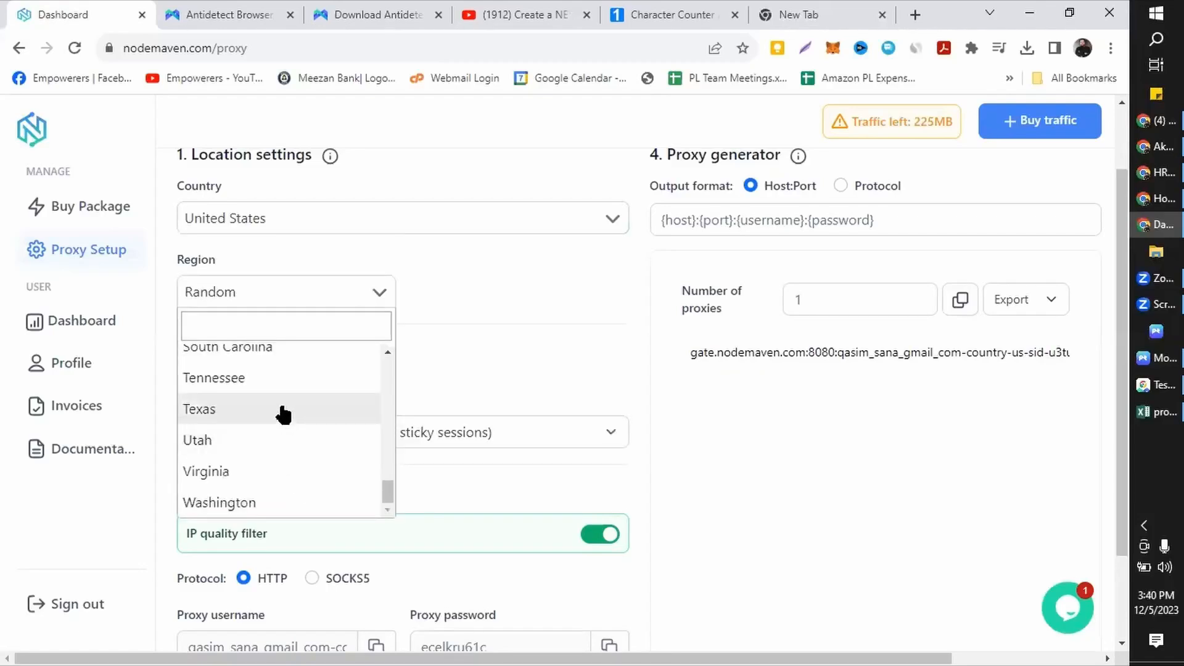
click(283, 411)
Step: Examine the cities offered for Texas, leaving the city on Random, and review the session type and proxy access settings
click(613, 302)
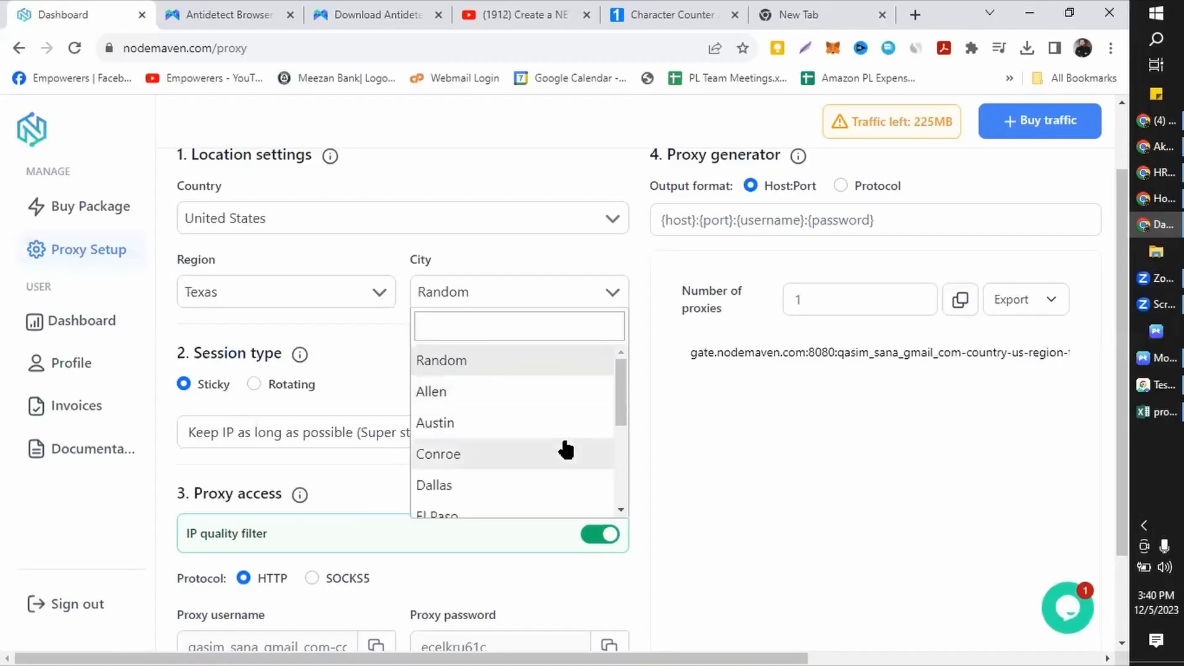
scroll(608, 444, down, 5)
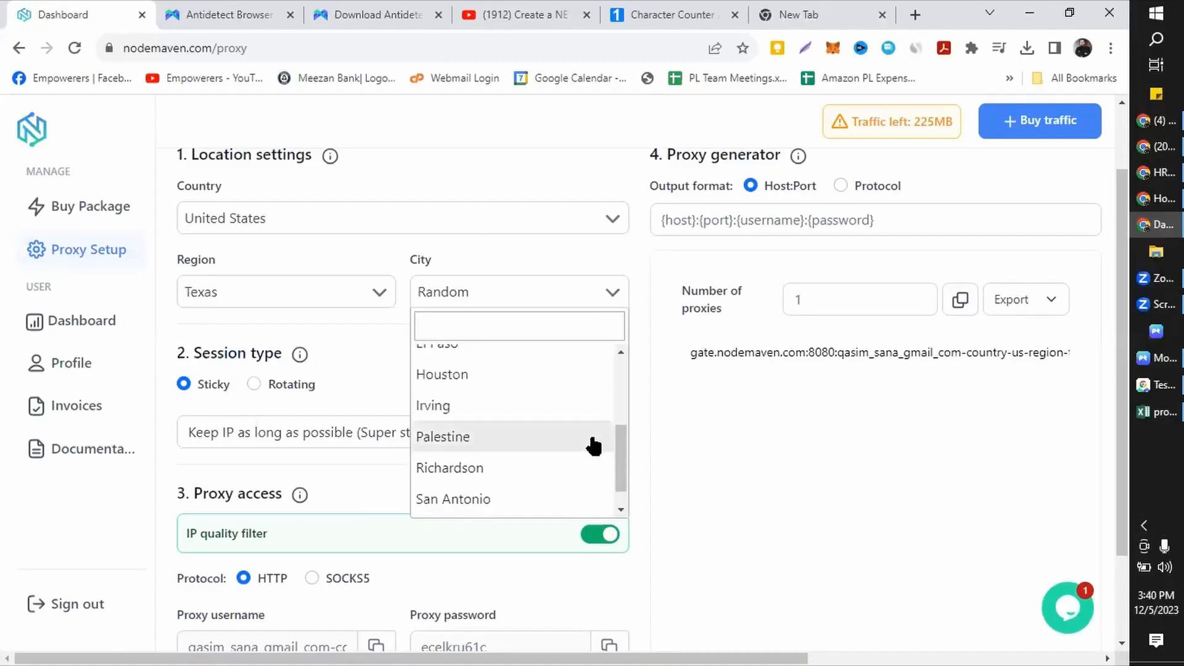
scroll(594, 444, up, 5)
scroll(592, 444, down, 5)
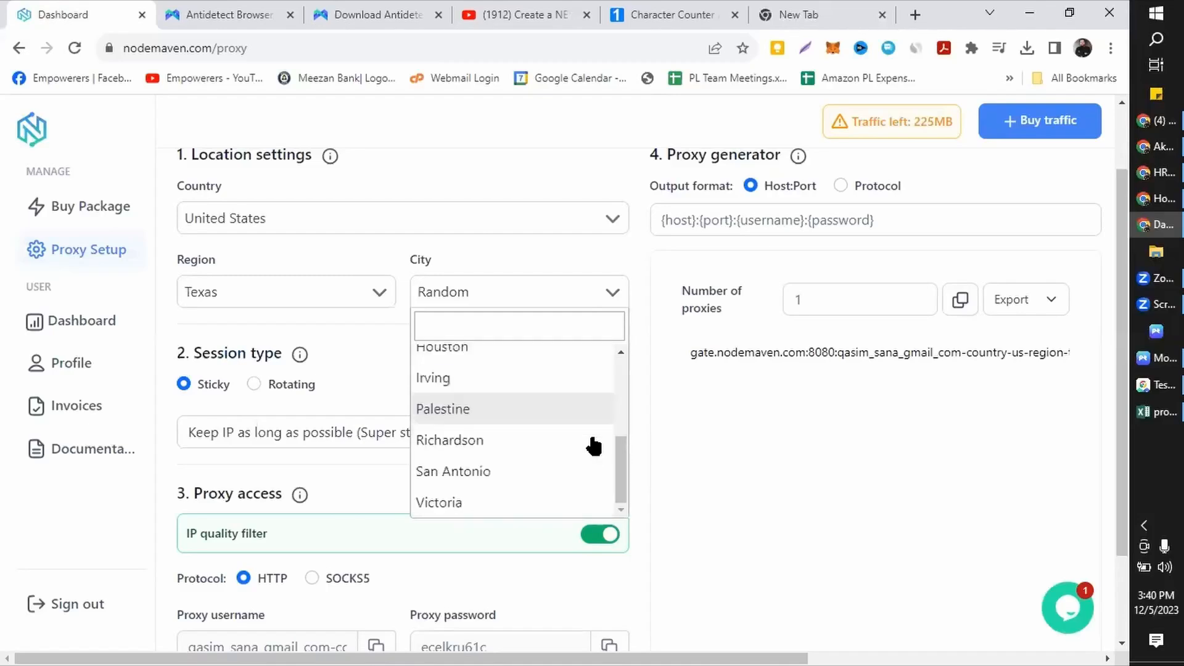
scroll(592, 444, up, 5)
click(541, 259)
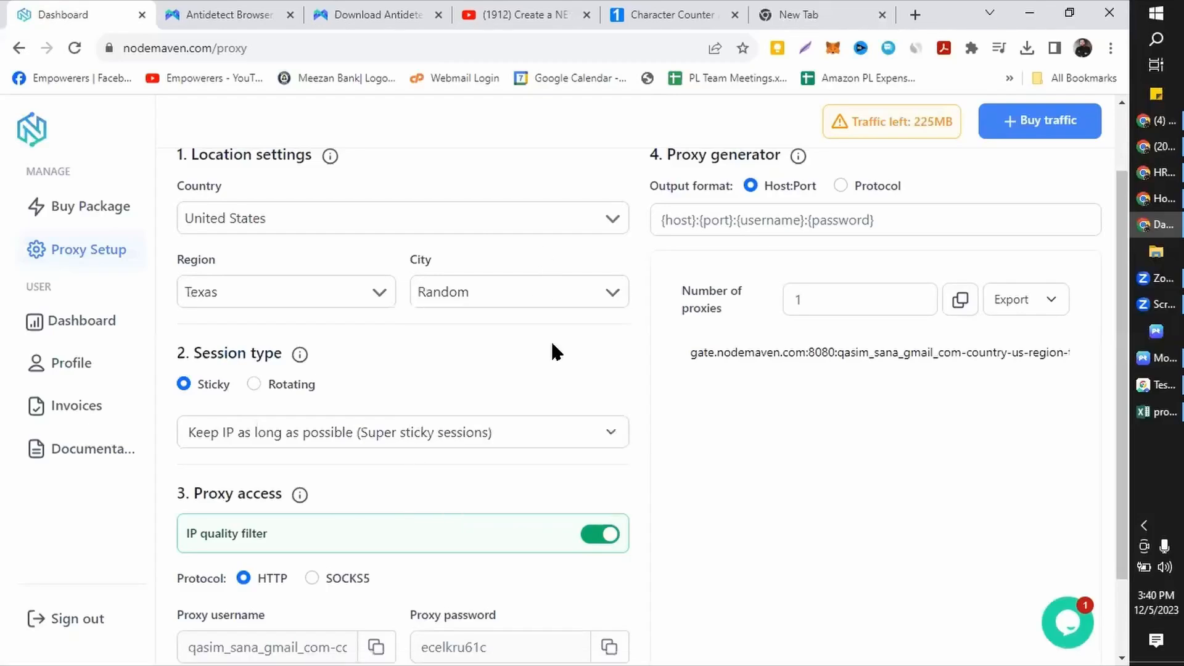
scroll(550, 339, down, 2)
scroll(550, 339, up, 3)
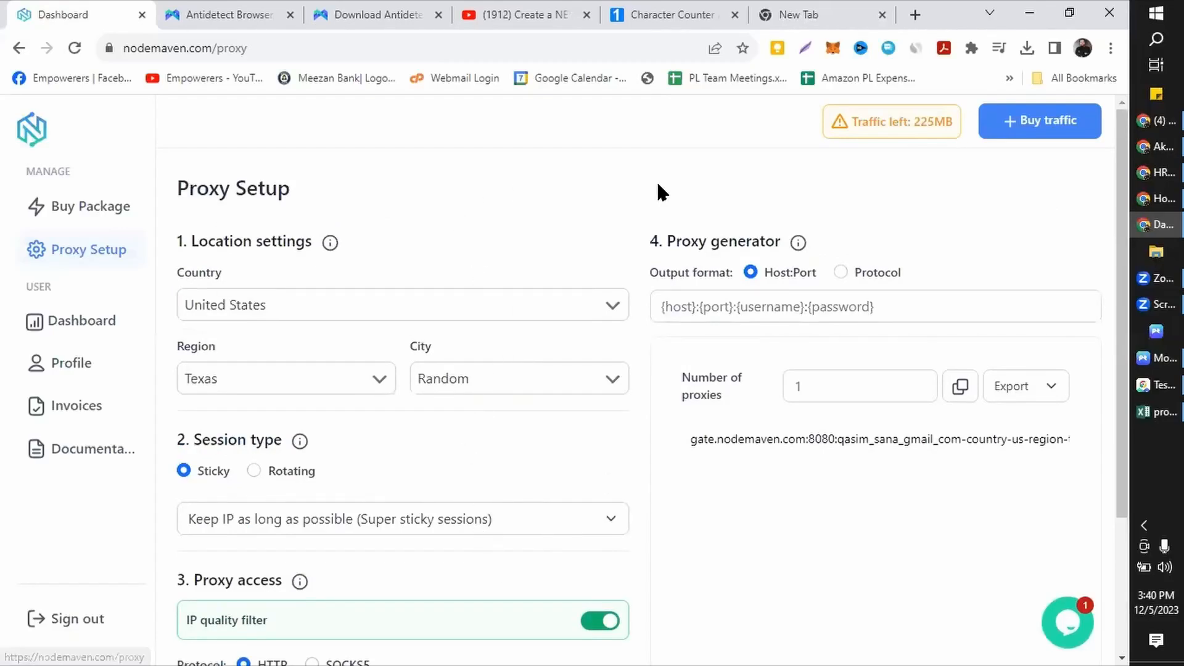
scroll(542, 228, down, 3)
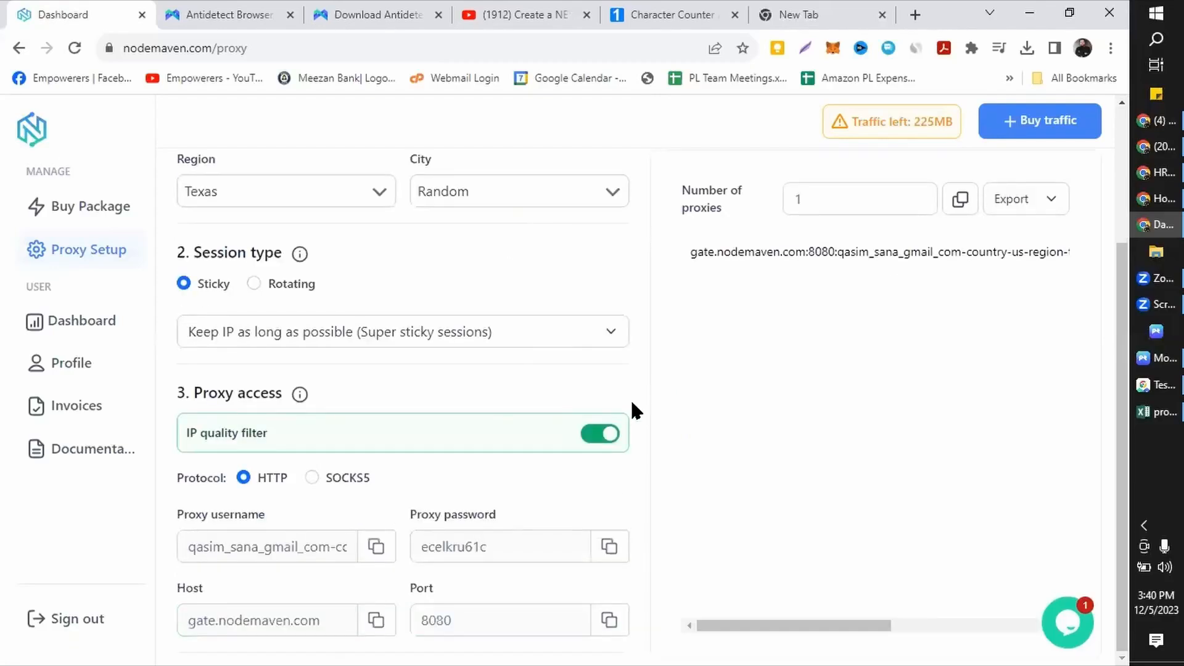
scroll(638, 333, up, 3)
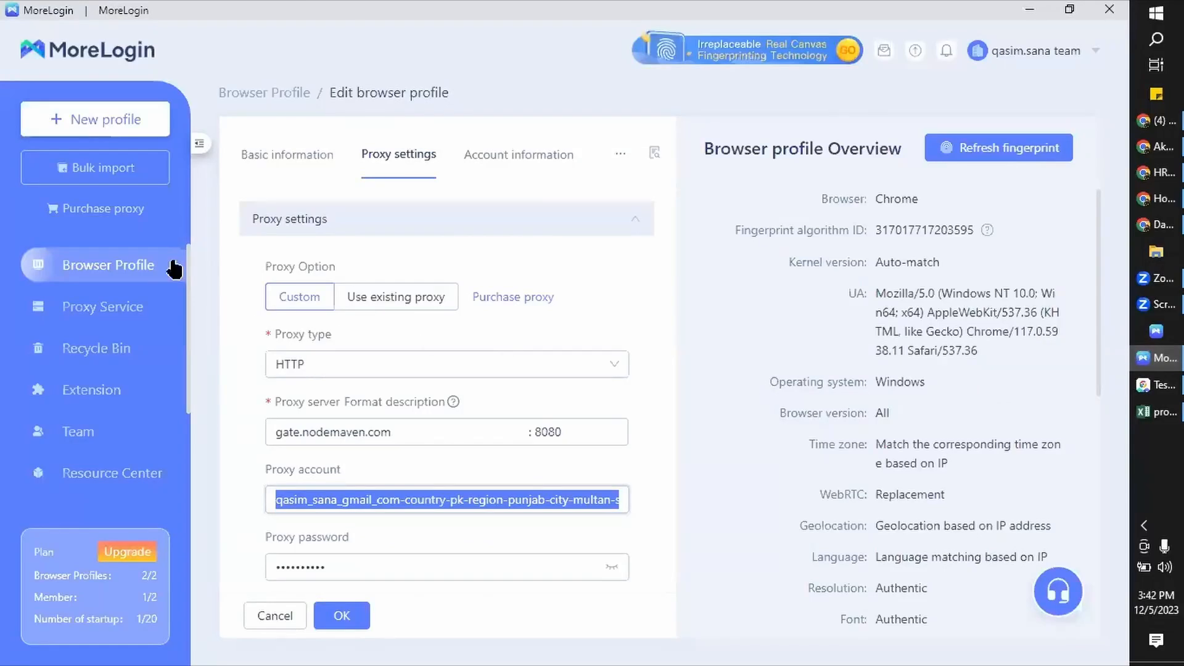
Step: Switch to MoreLogin and open the browser profile list
click(87, 264)
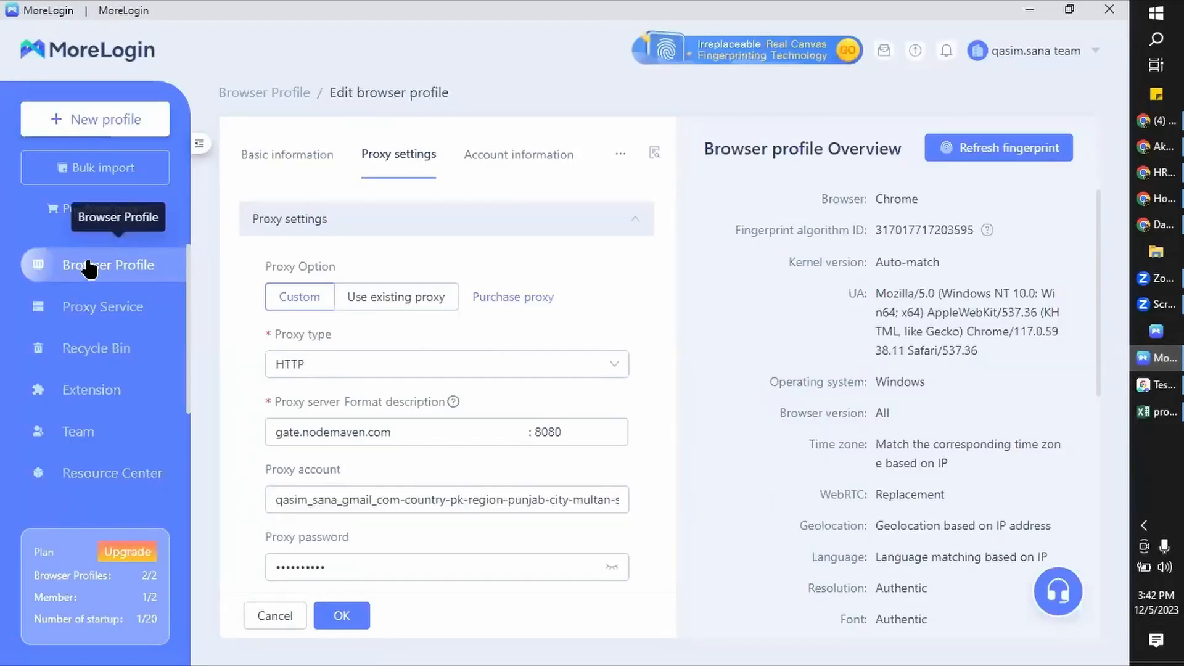